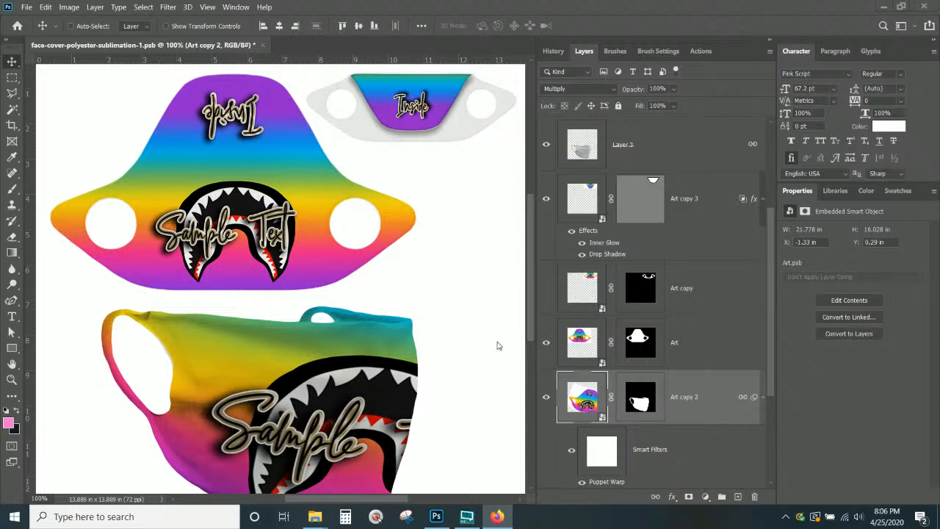
Step: Open the contents of the Art copy 2 smart object for editing
scroll(497, 346, down, 3)
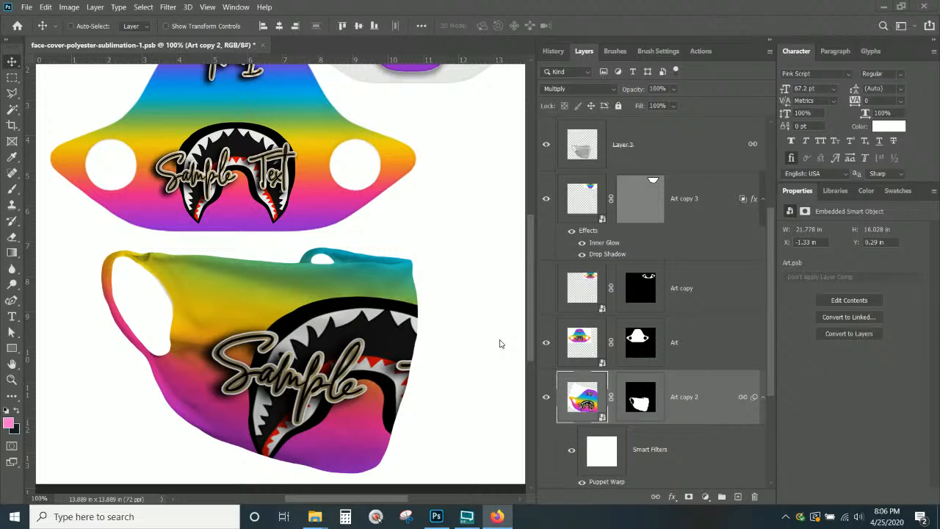
scroll(500, 344, up, 2)
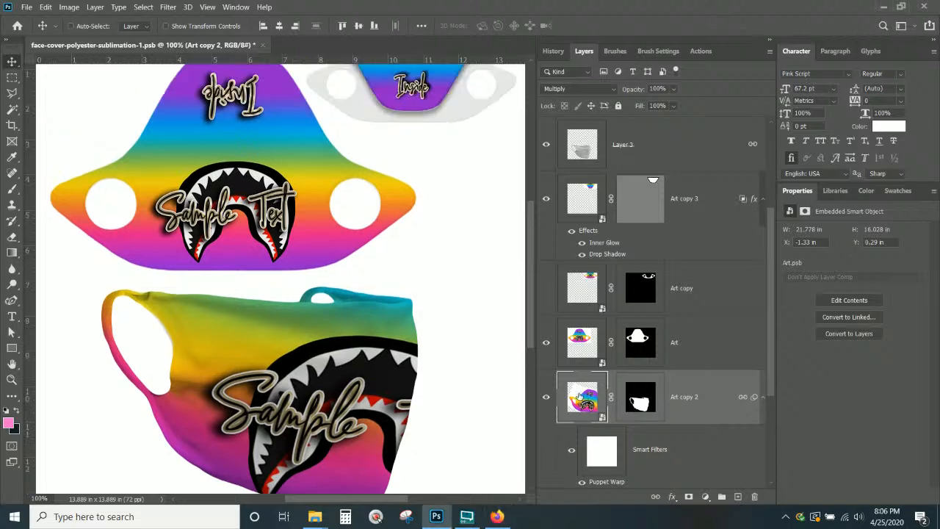
click(582, 340)
click(572, 293)
click(593, 202)
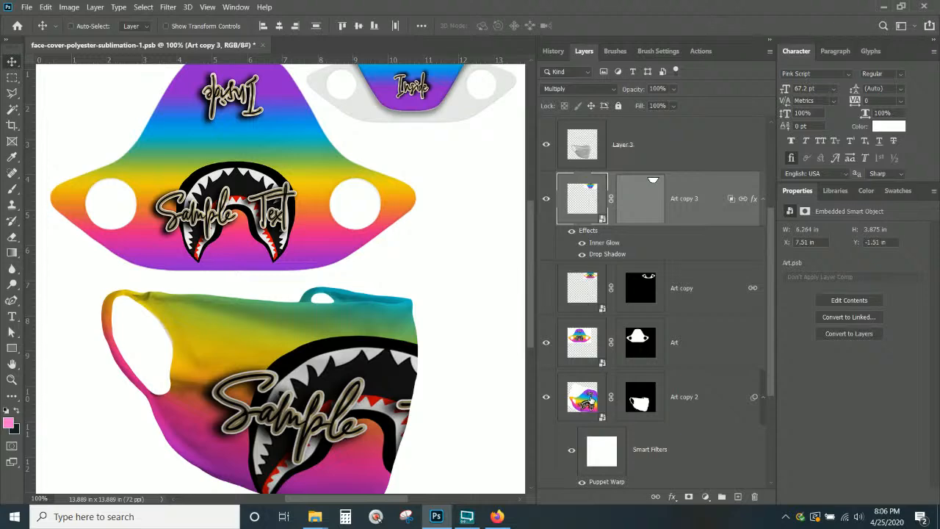
double_click(592, 398)
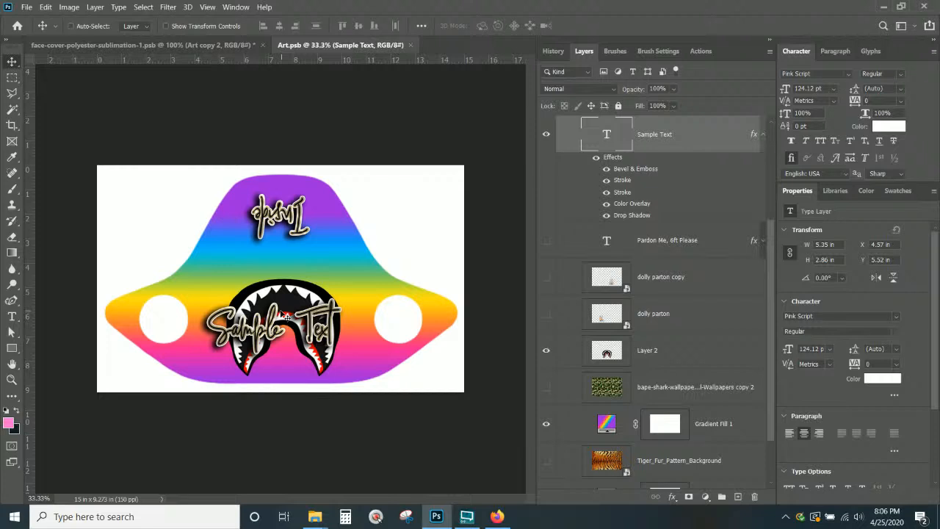
Step: Hide Layer 2 and the Sample Text layer, and show both dolly parton layers and the Pardon Me, 6ft Please text
click(545, 350)
click(546, 277)
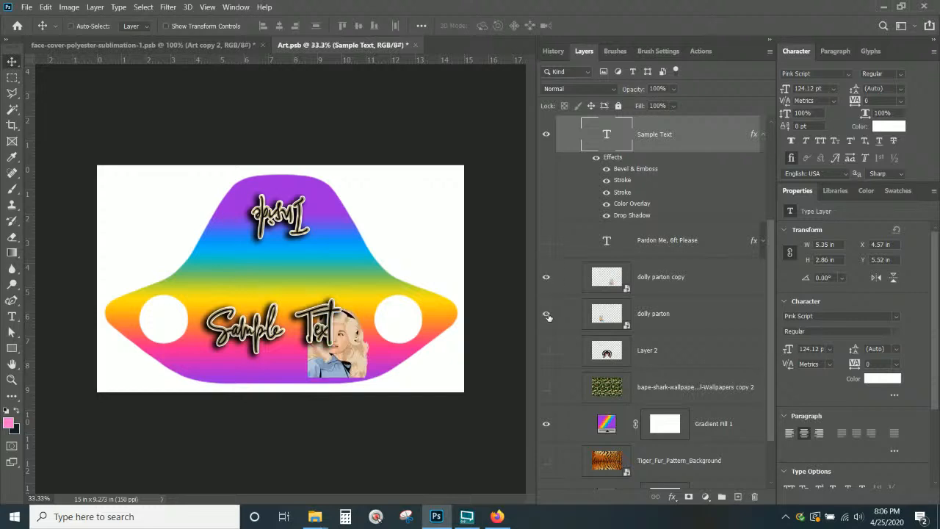
click(546, 314)
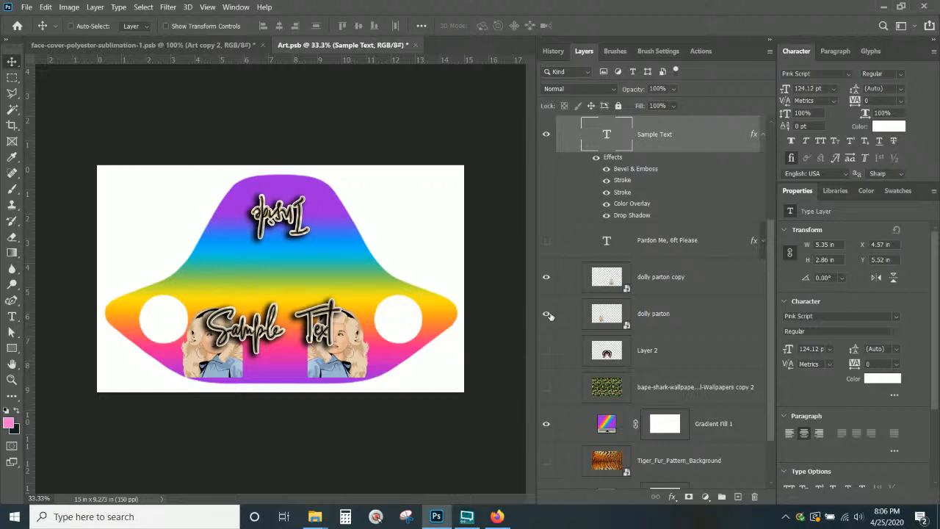
click(546, 134)
click(546, 241)
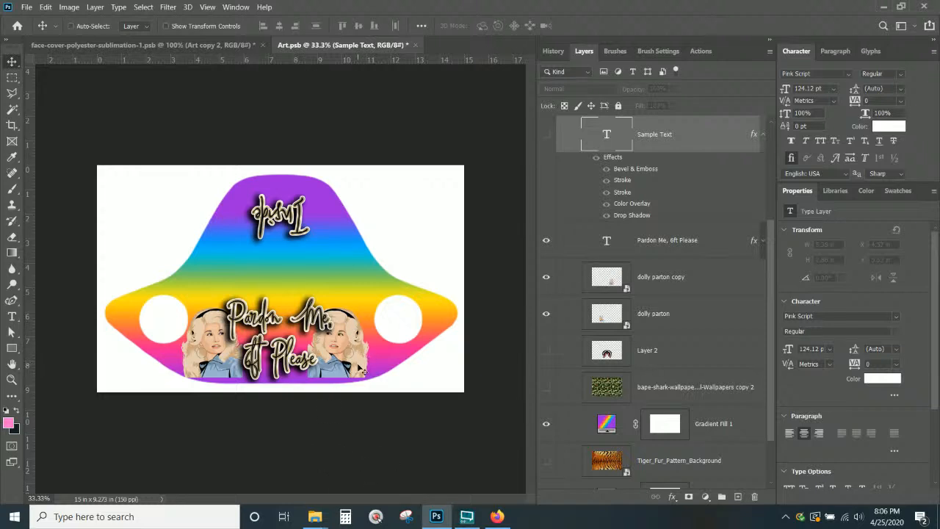
Step: Add a layer mask to the dolly parton copy layer
click(673, 287)
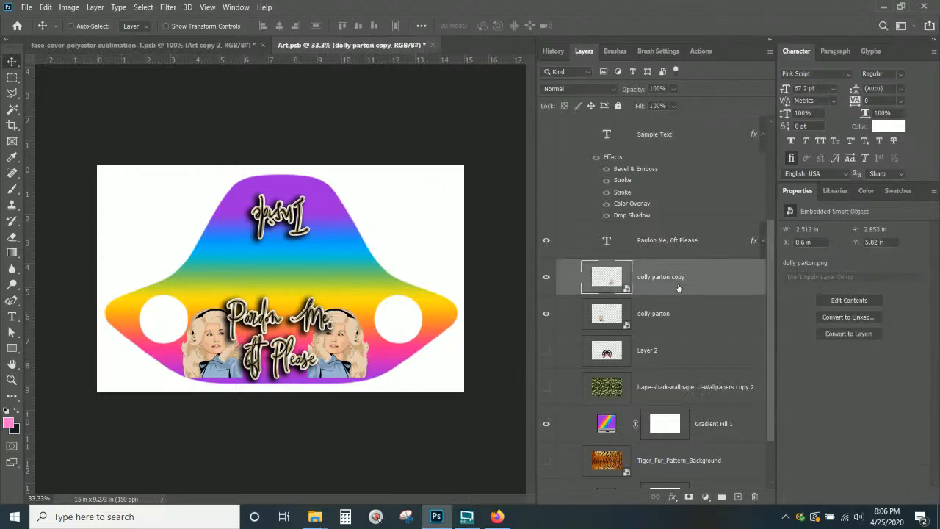
key(ctrl+plus)
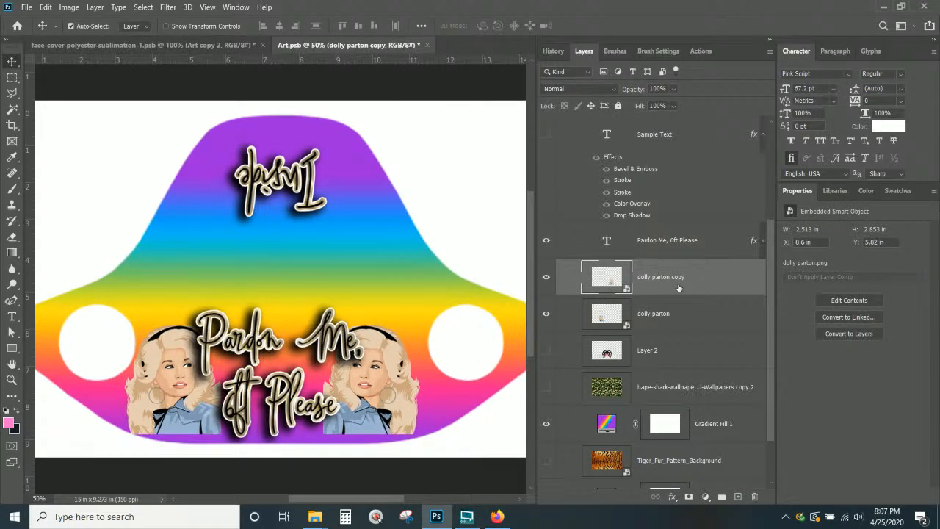
key(ctrl+plus)
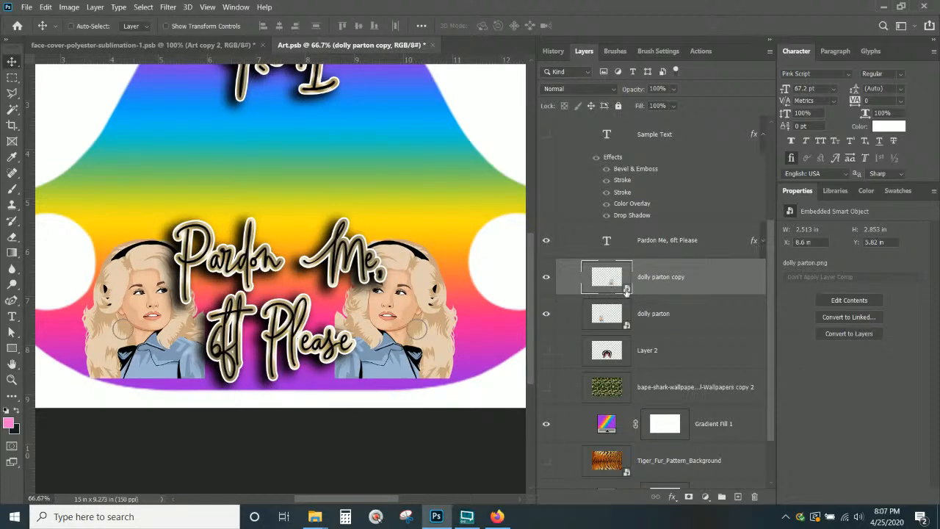
click(694, 498)
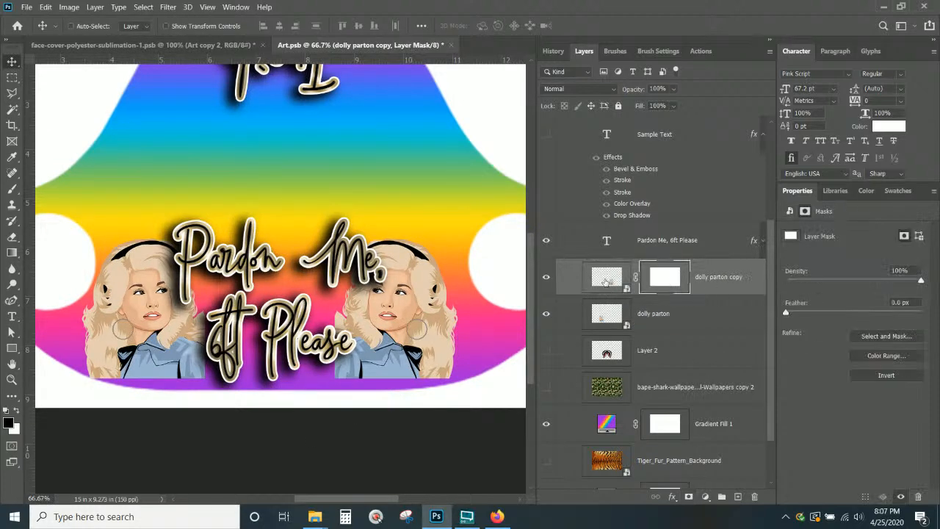
Step: Fade the bottom edge of the dolly parton copy portrait by painting black on its mask with a soft 124 px brush
click(13, 188)
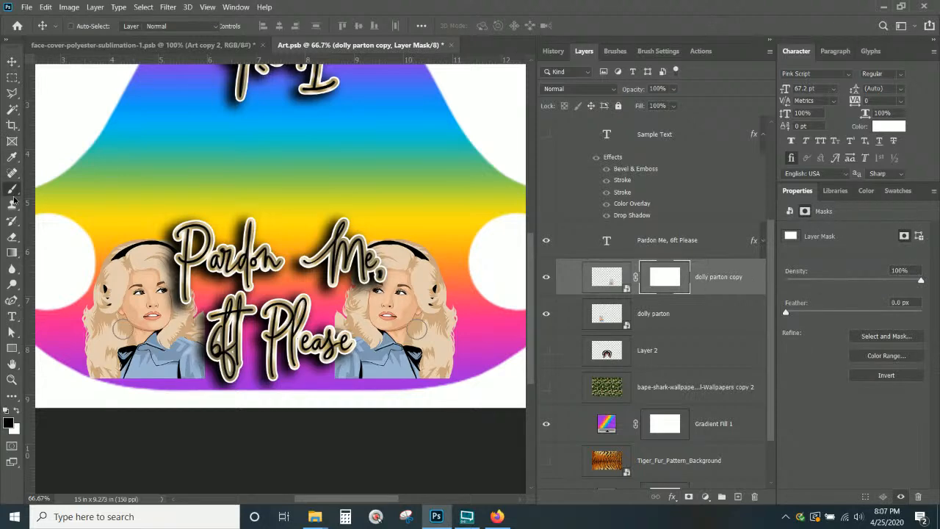
right_click(214, 172)
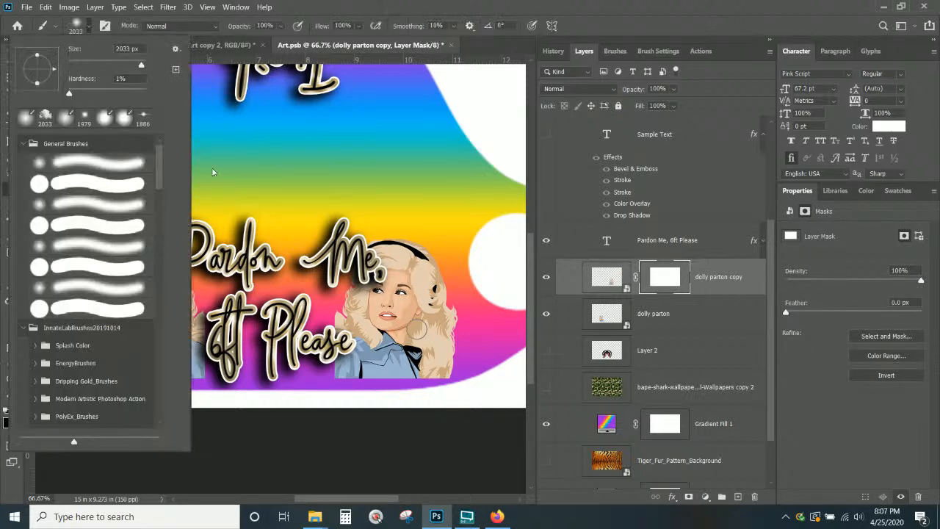
click(339, 11)
right_click(258, 335)
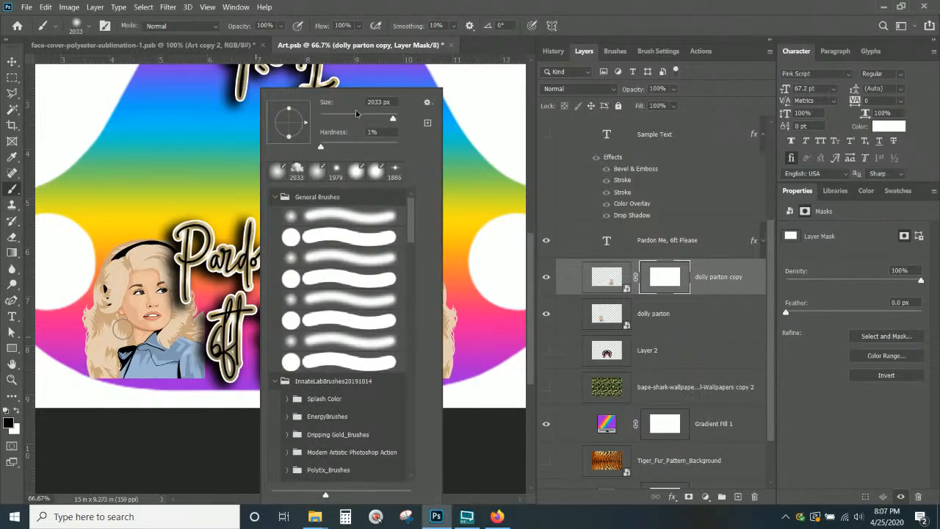
drag(354, 113, 343, 118)
click(365, 121)
click(92, 389)
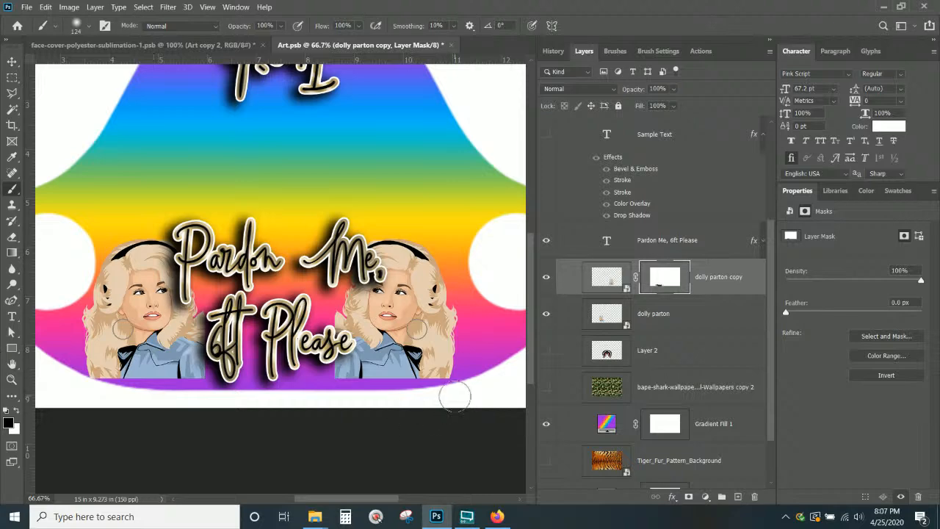
mouse_move(345, 398)
mouse_down()
mouse_move(316, 389)
mouse_move(419, 394)
mouse_move(347, 389)
mouse_move(474, 376)
mouse_move(451, 386)
mouse_move(292, 389)
mouse_up()
Step: Add a mask to the dolly parton layer and paint it black along the portrait's bottom edge to fade it
click(662, 325)
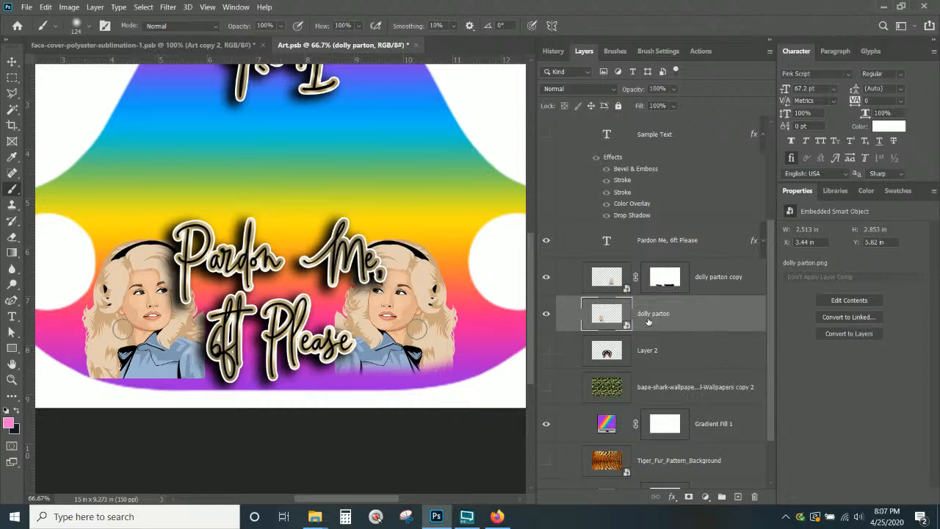
click(688, 496)
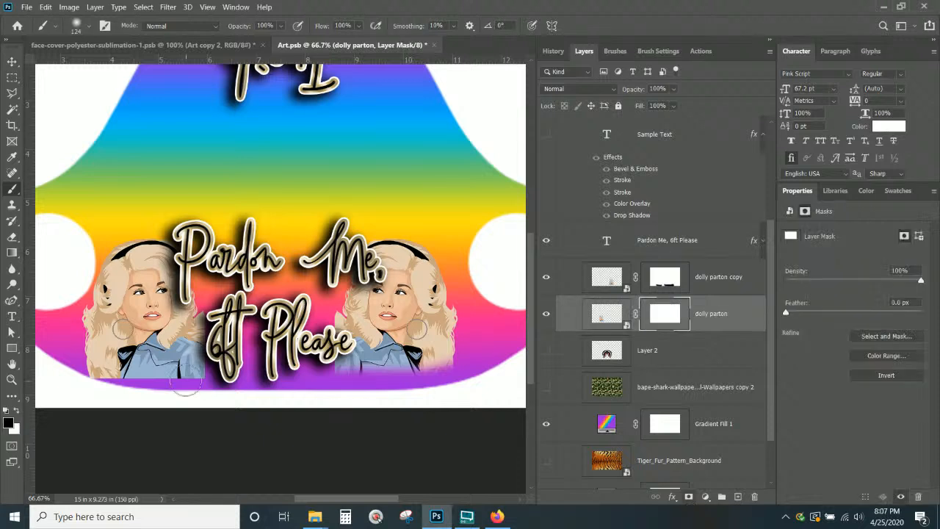
mouse_move(150, 395)
mouse_down()
mouse_move(215, 391)
mouse_move(40, 378)
mouse_move(199, 375)
mouse_move(213, 353)
mouse_move(226, 387)
mouse_up()
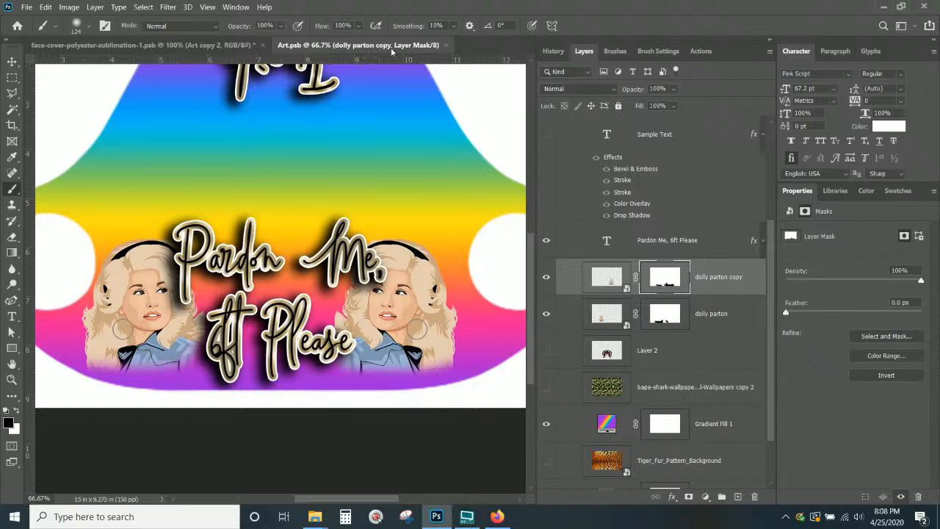
Step: Save and close Art.psb to update the face cover mockup
click(447, 46)
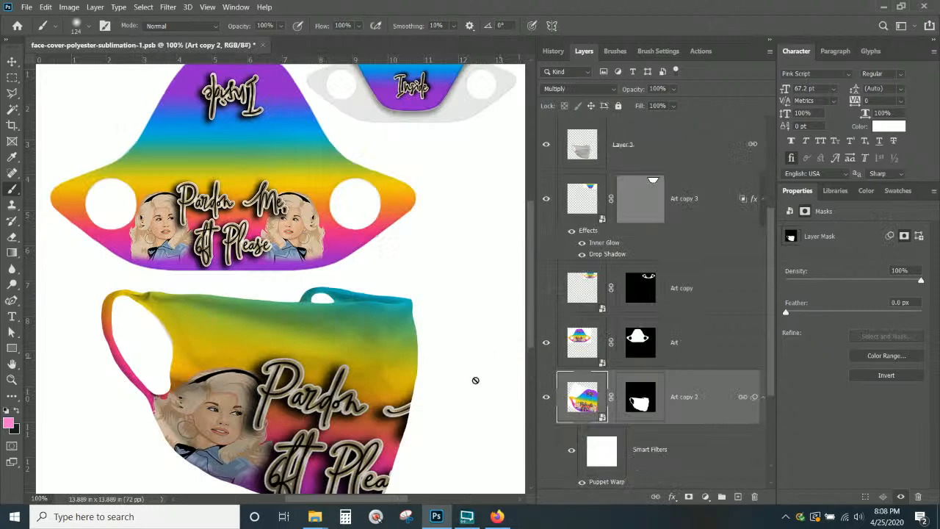
scroll(300, 263, down, 1)
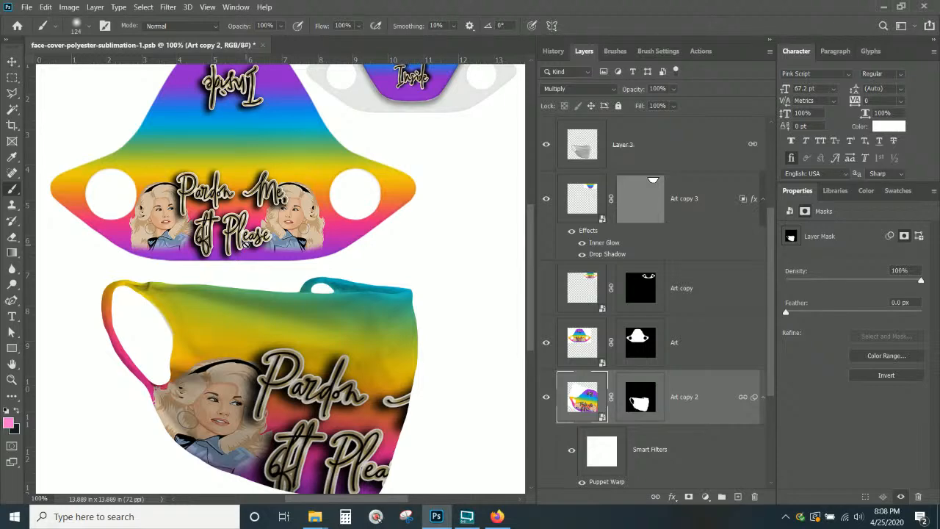
Step: Reopen the contents of the Art copy 2 smart object
double_click(583, 397)
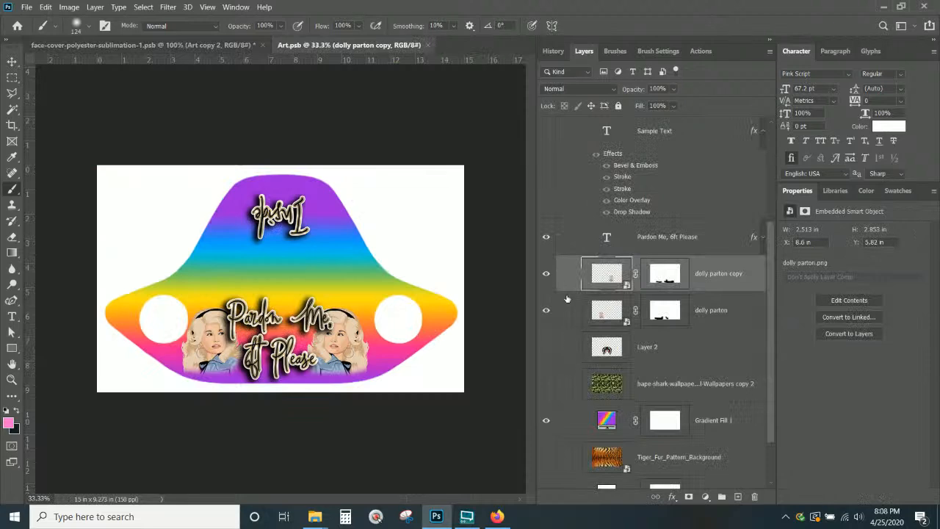
scroll(546, 245, up, 4)
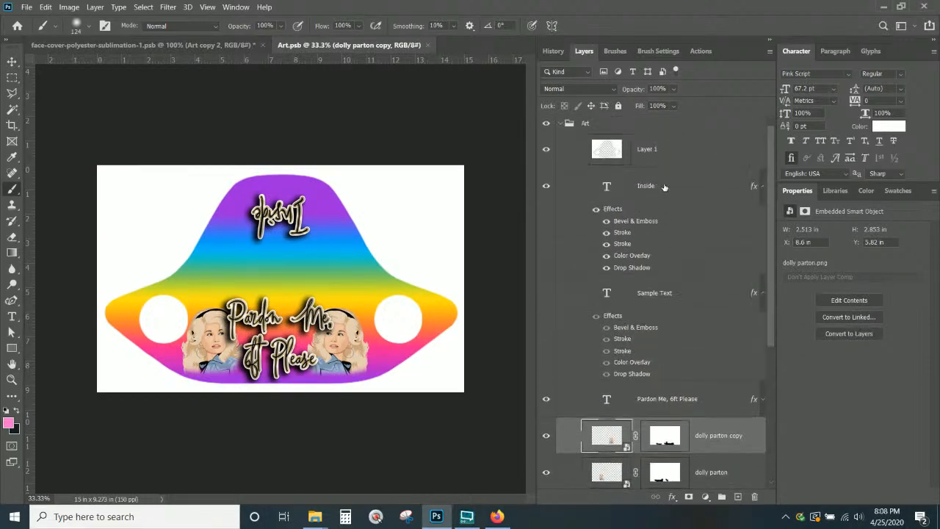
Step: Toggle the visibility of Layer 1 to compare the artwork with and without the mask-shaped template, and look through the layer stack
click(546, 150)
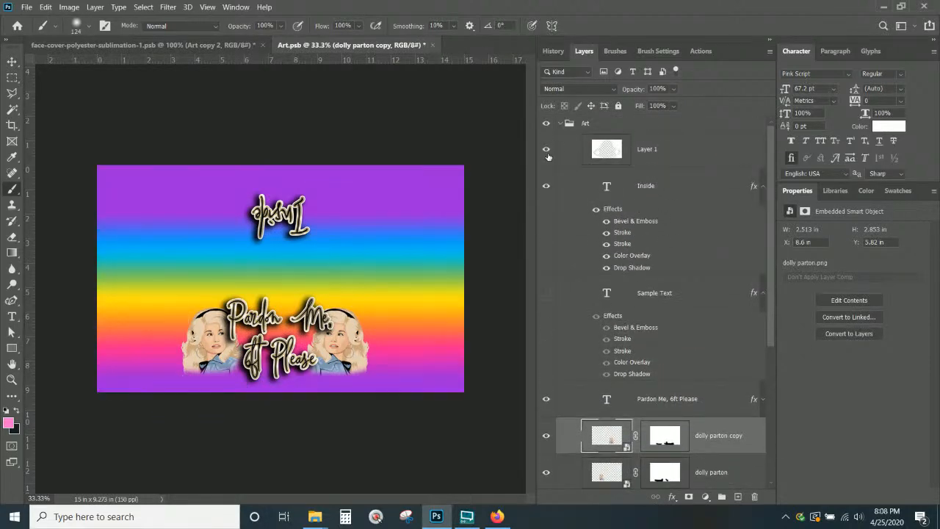
click(547, 153)
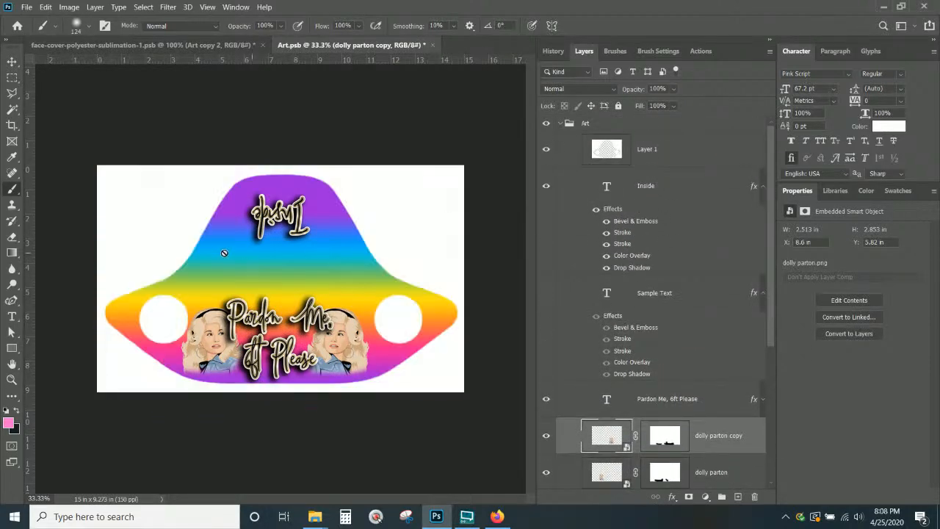
click(546, 149)
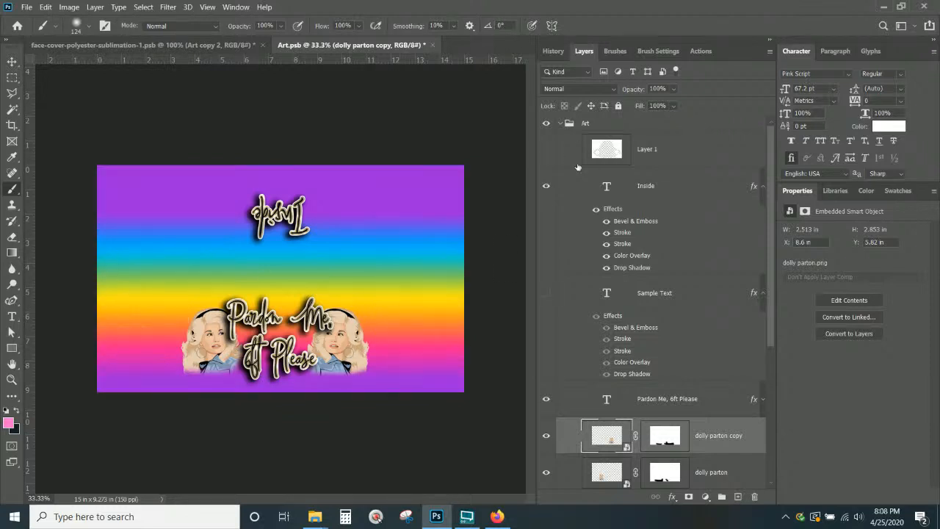
click(546, 149)
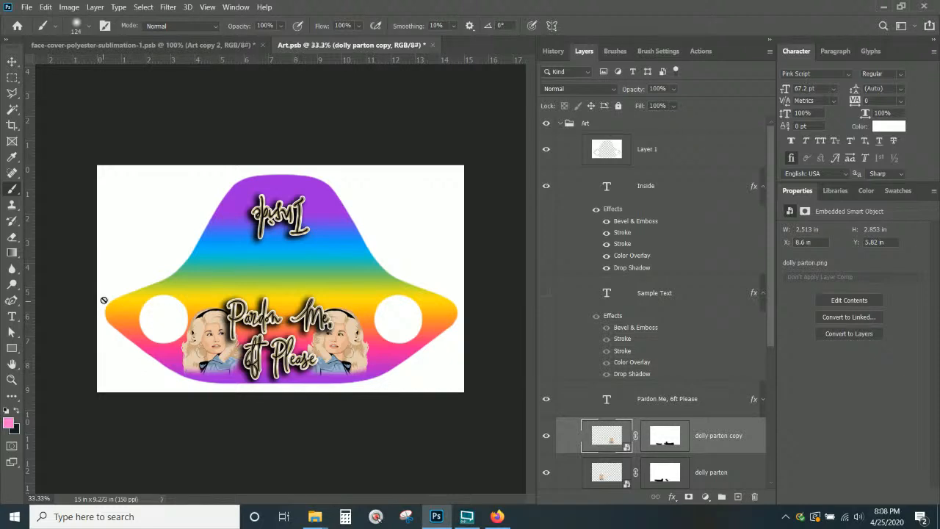
click(680, 159)
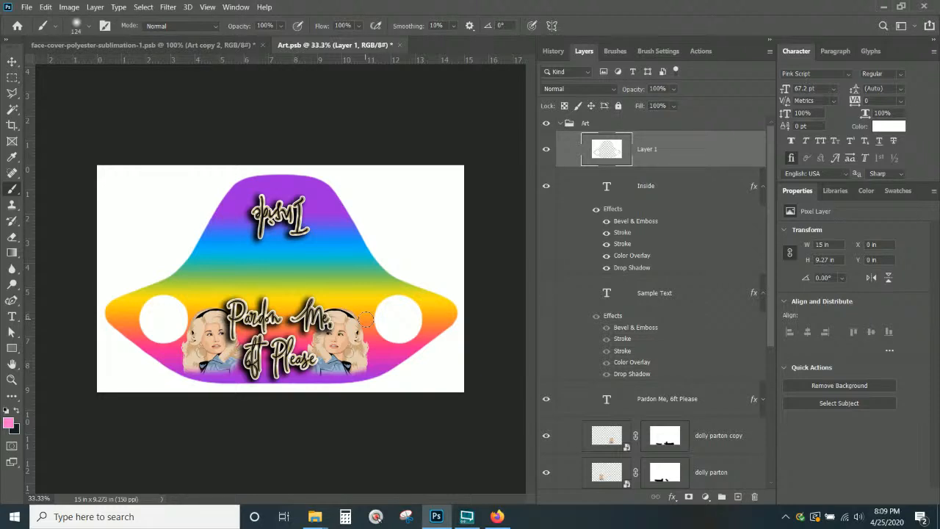
scroll(691, 272, down, 3)
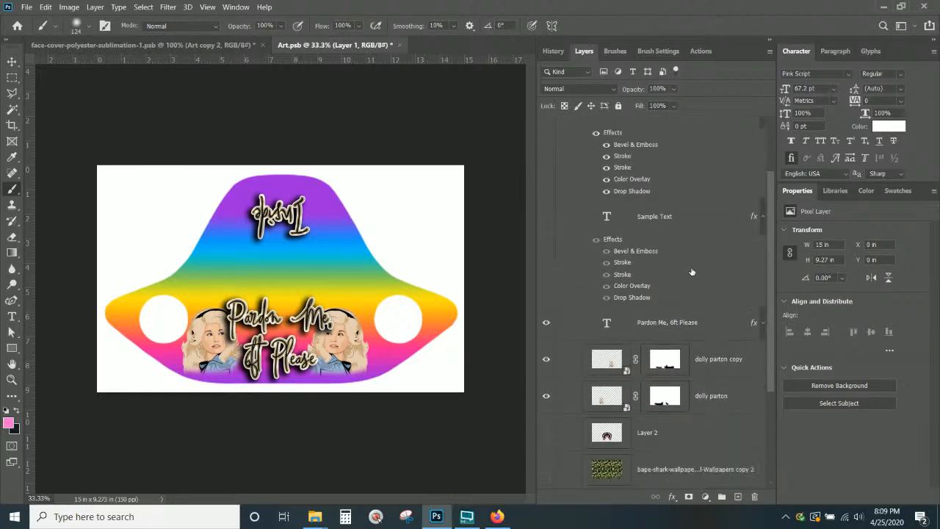
scroll(691, 272, up, 2)
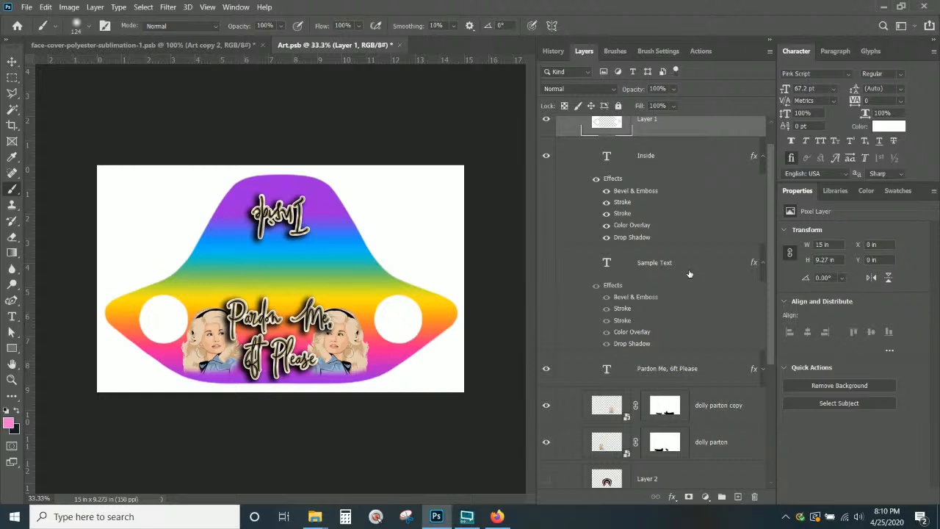
scroll(674, 151, up, 2)
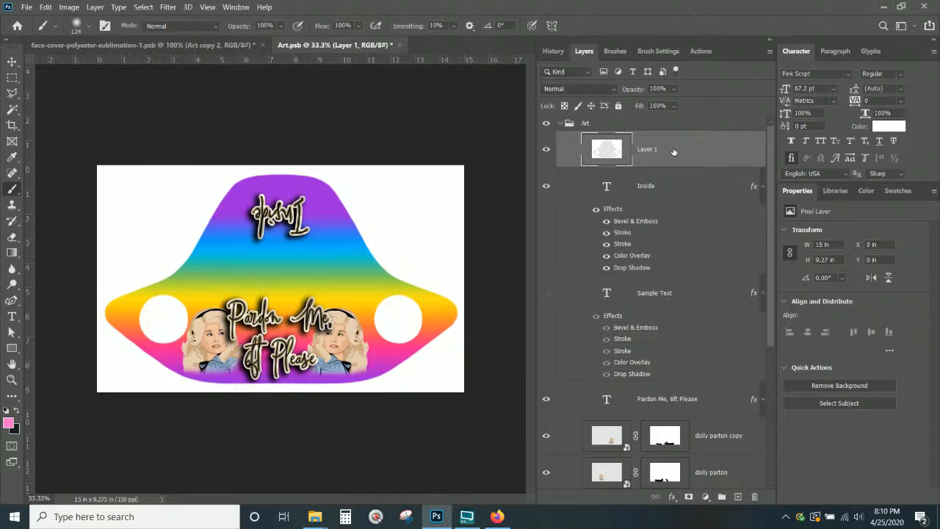
mouse_move(775, 156)
mouse_down()
mouse_move(780, 295)
mouse_move(777, 151)
mouse_up()
Step: Hide the Gradient Fill 1 layer and show the Tiger_Fur_Pattern_Background layer as the background
scroll(604, 293, down, 5)
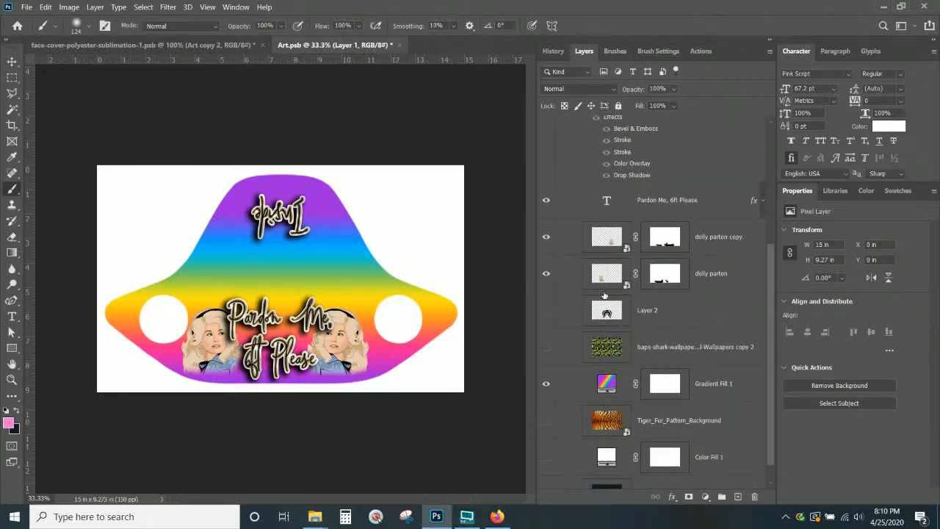
click(546, 383)
click(546, 420)
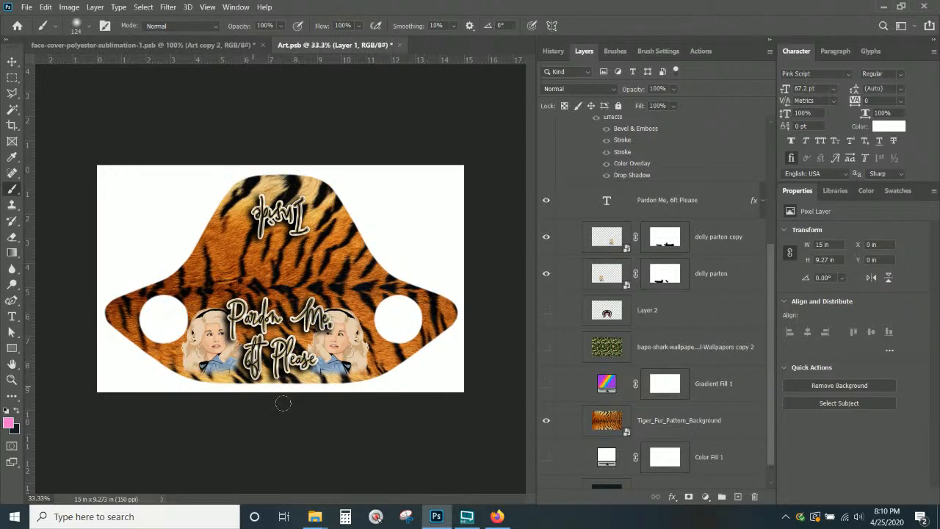
click(647, 421)
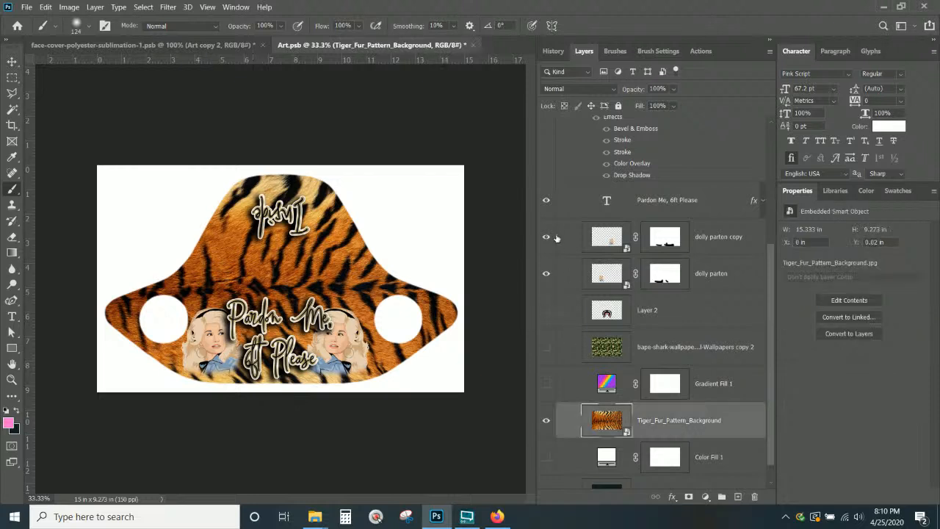
Step: Hide the Tiger_Fur_Pattern_Background layer
scroll(557, 235, up, 1)
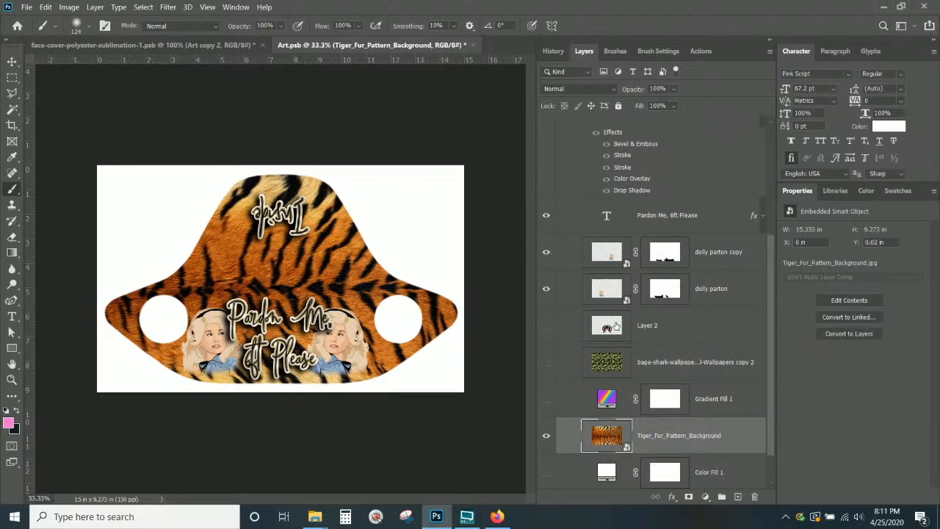
scroll(616, 327, down, 1)
click(547, 400)
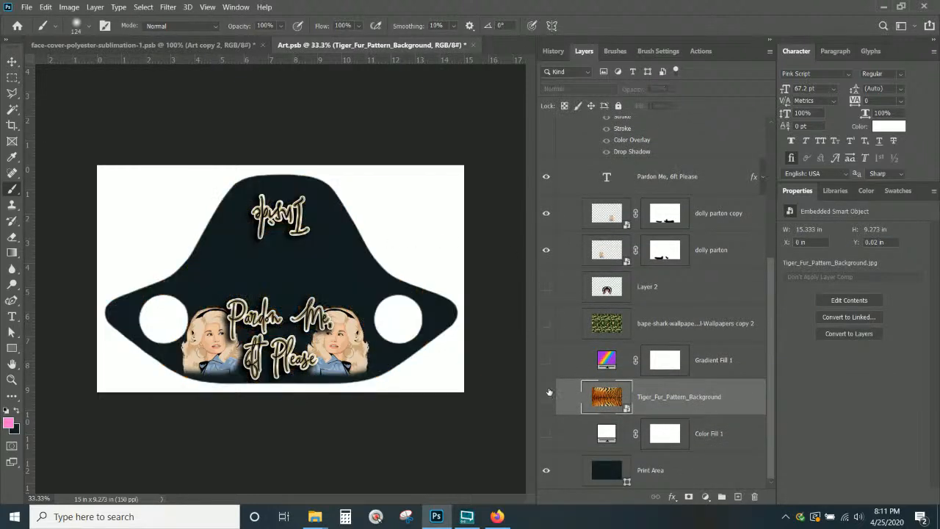
Step: Hide the dolly parton copy and dolly parton portrait layers
click(547, 213)
click(546, 250)
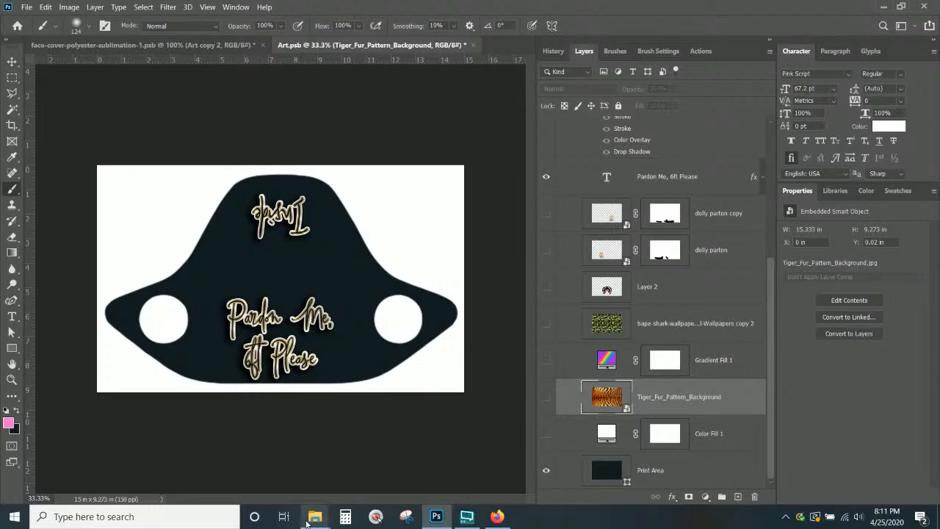
Step: Switch to File Explorer and select the tie-dye JPG ending in Remembrance-RIP2 in the InnateLab Photoshop Templates folder
click(307, 523)
scroll(357, 340, up, 10)
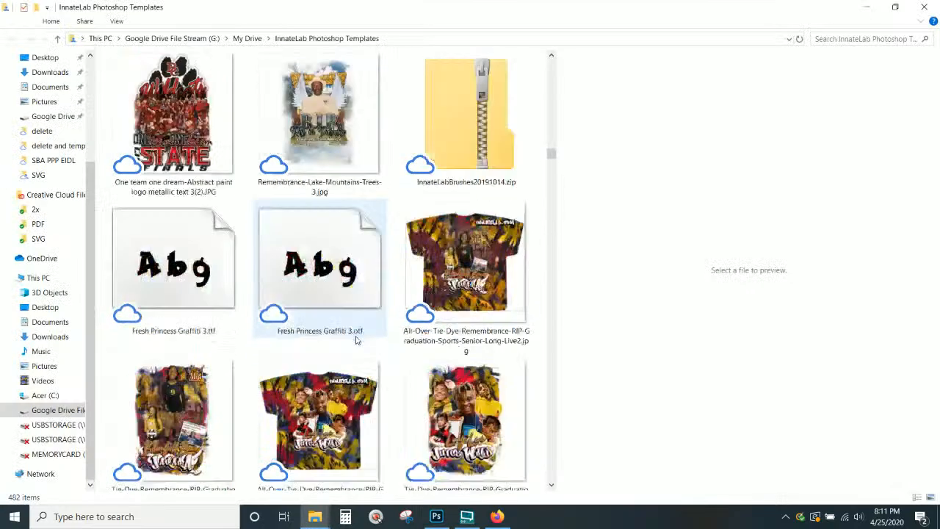
scroll(357, 340, up, 10)
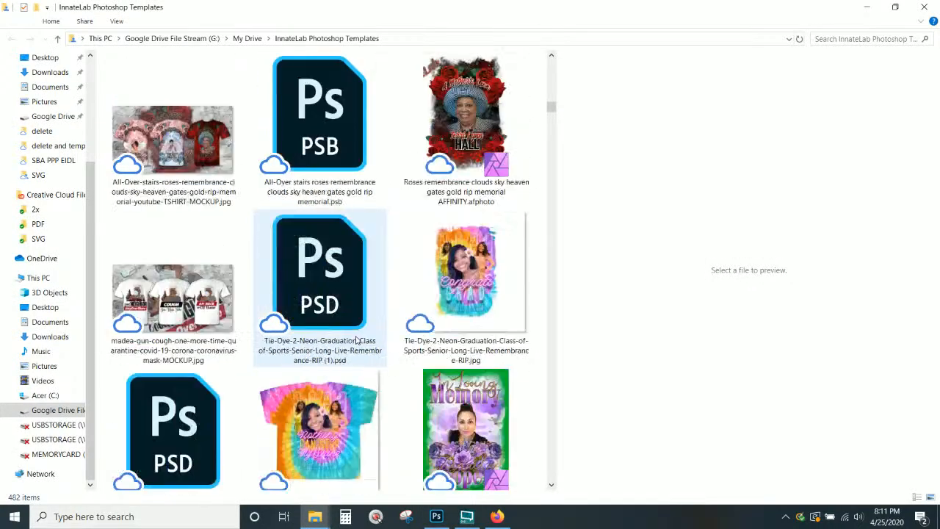
click(350, 378)
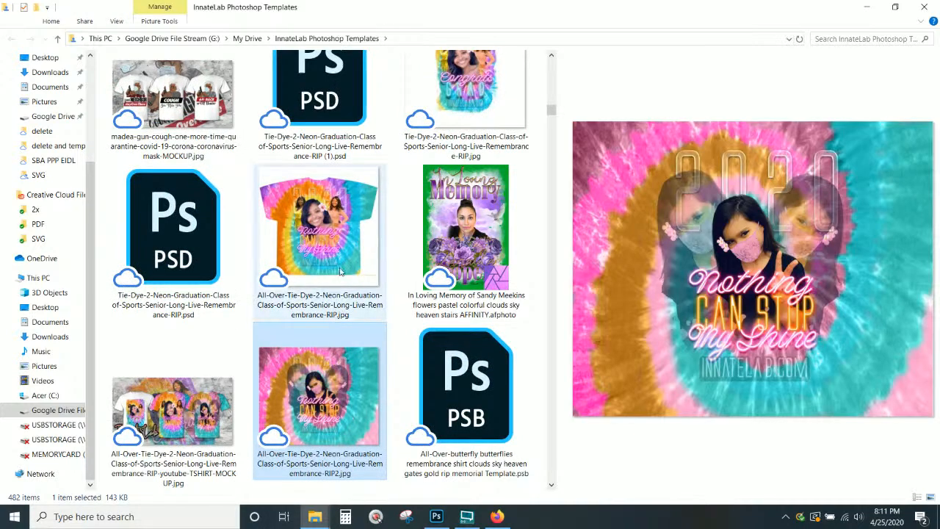
key(Up)
click(330, 401)
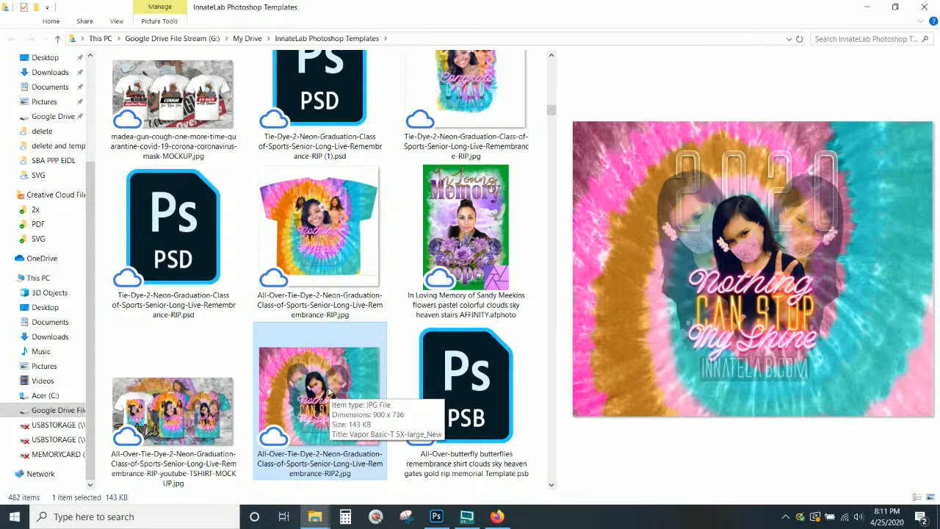
Step: Place the tie-dye image in the Photoshop artwork, centre it on the mask's lower front, and hide the Pardon Me, 6ft Please text layer
drag(321, 412, 444, 518)
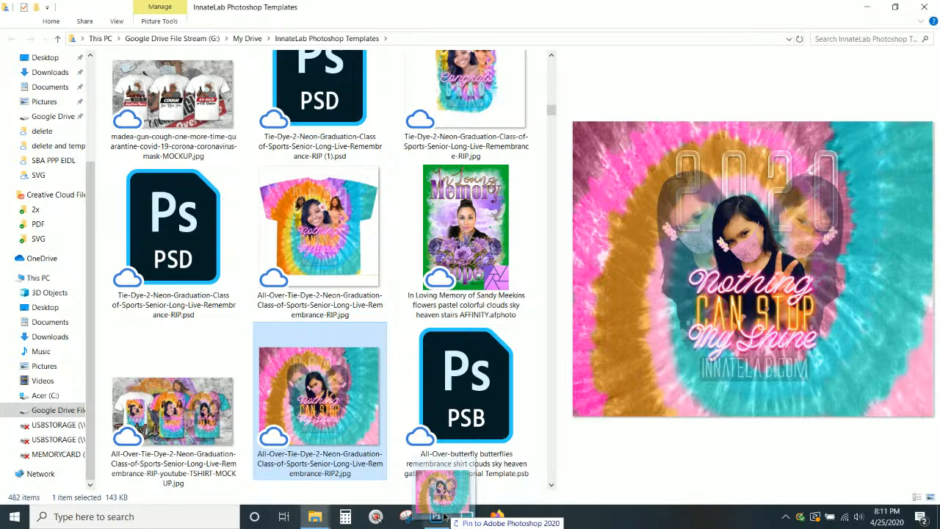
drag(443, 518, 324, 323)
drag(208, 296, 270, 302)
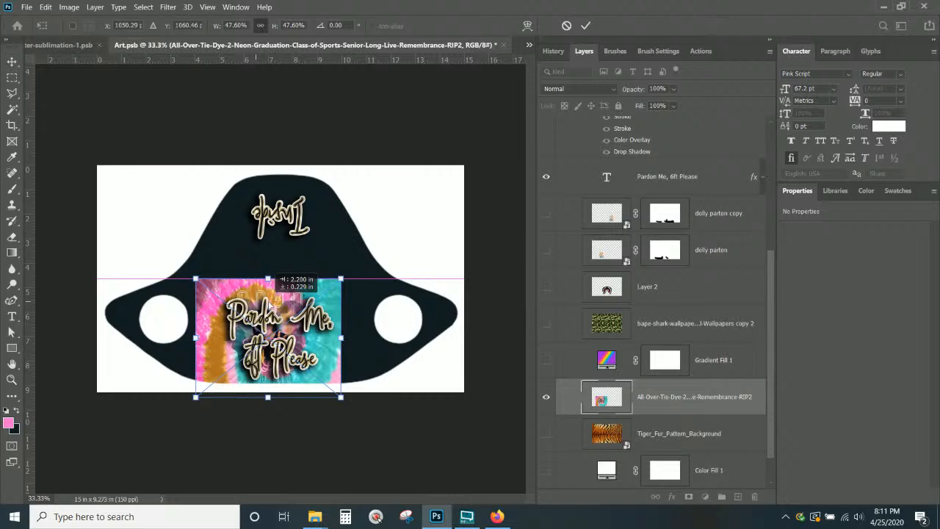
drag(270, 303, 276, 303)
key(Return)
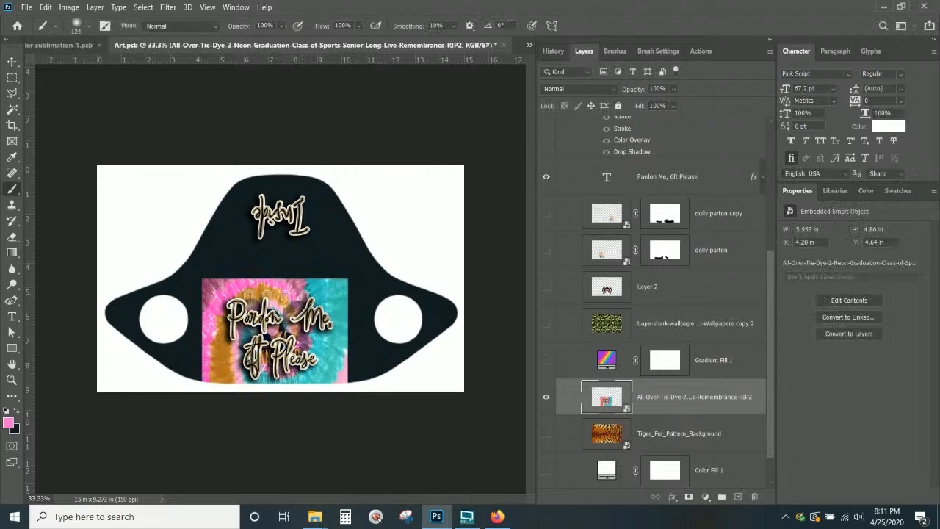
click(545, 177)
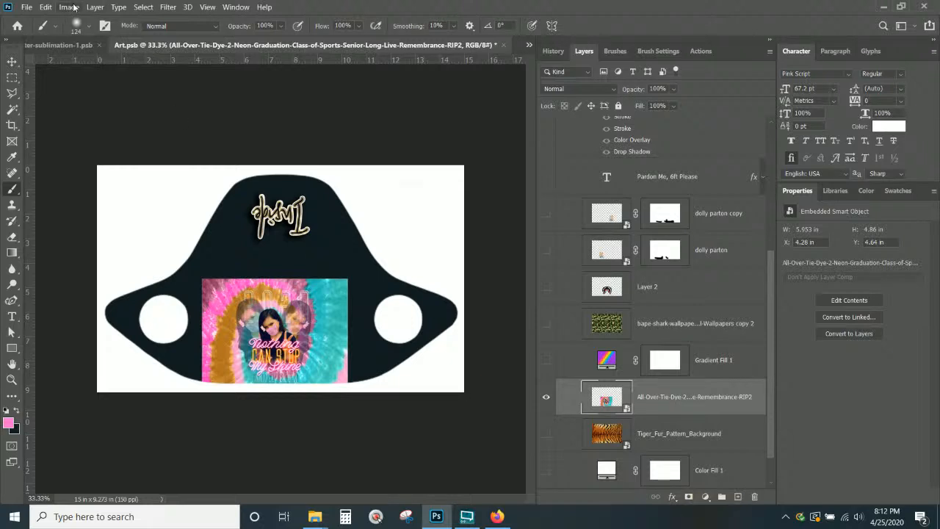
Step: Add a gradient fill layer above the tie-dye image using the Foreground to Background preset
click(95, 8)
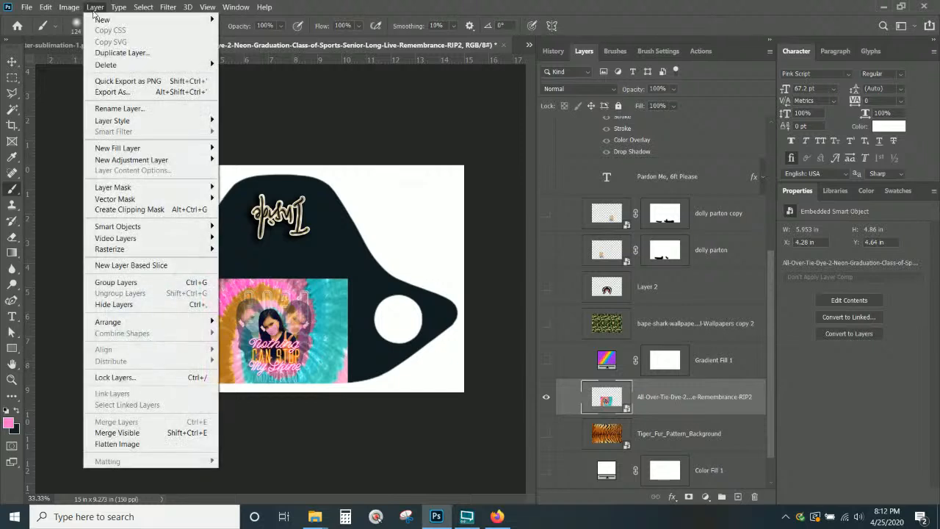
mouse_move(159, 156)
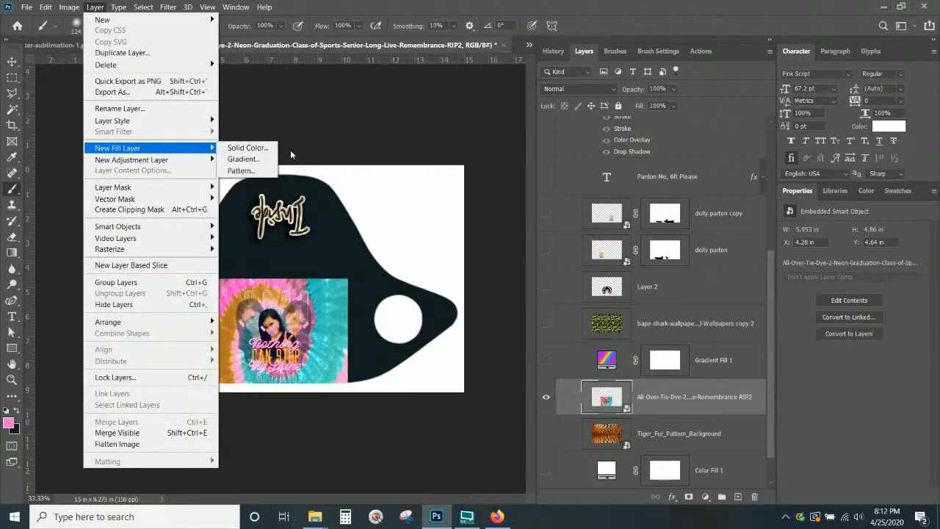
click(257, 159)
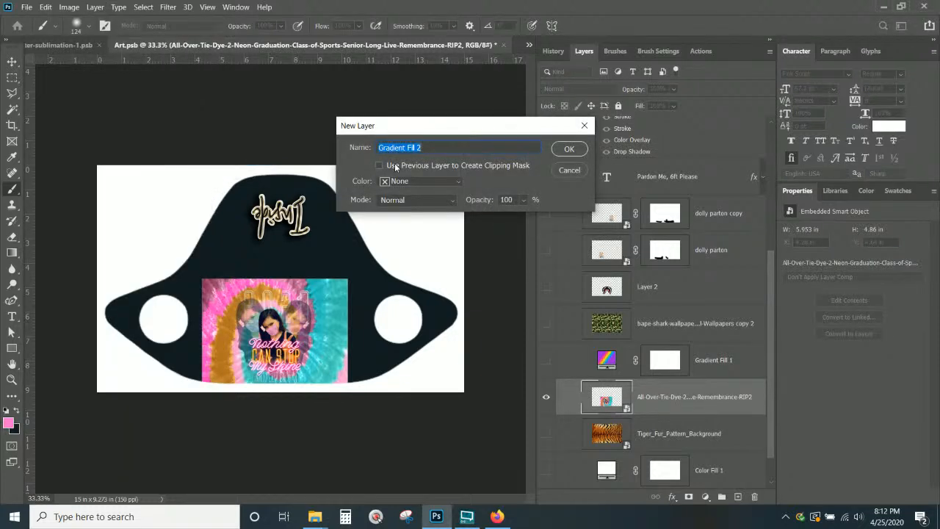
key(Return)
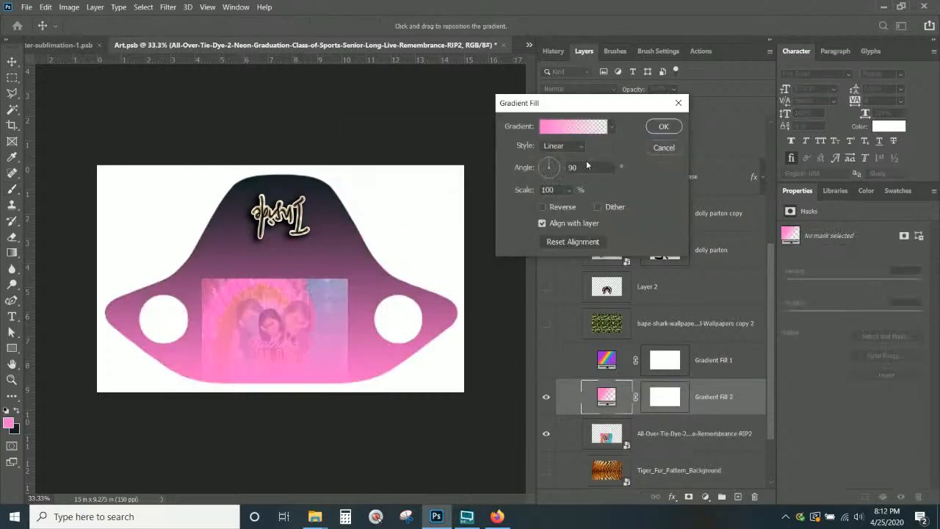
click(587, 127)
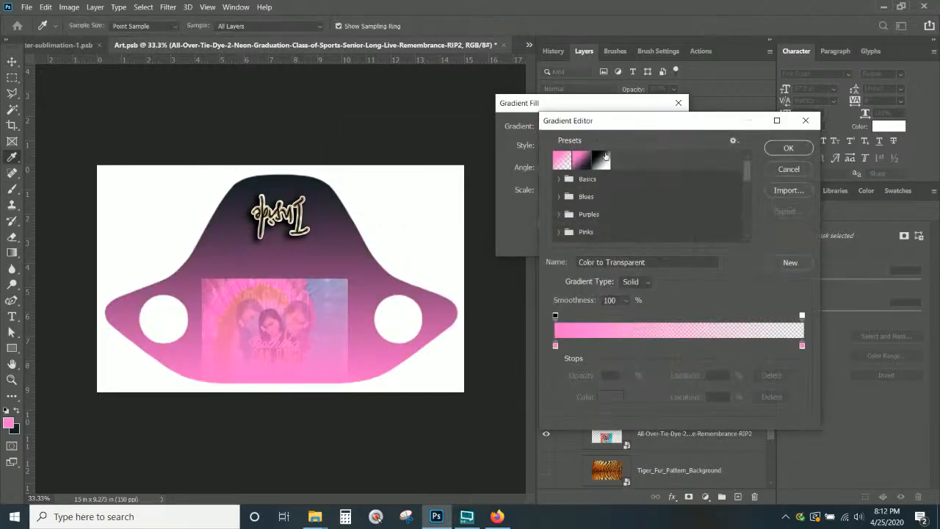
click(581, 160)
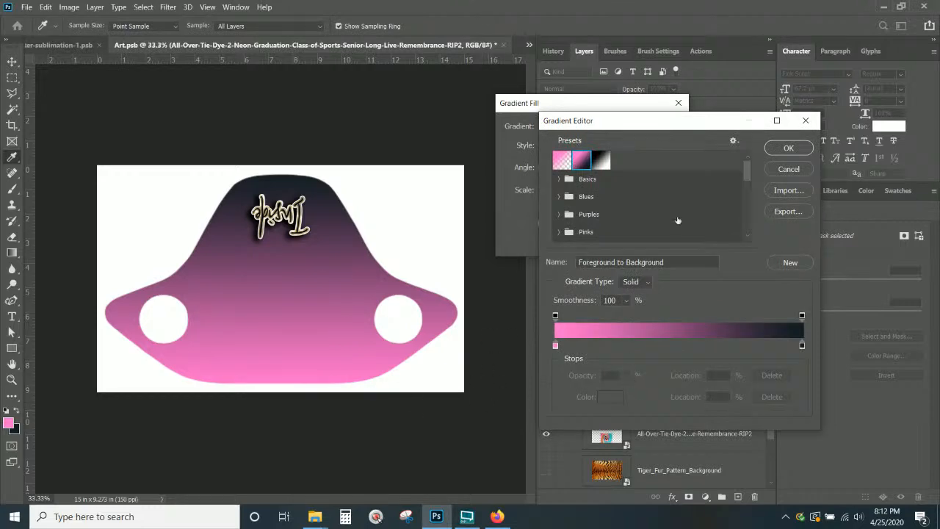
click(776, 149)
key(Return)
Step: Lower the opacity of Gradient Fill 2 to 52%
mouse_move(716, 323)
mouse_down()
mouse_move(703, 371)
mouse_move(699, 309)
mouse_move(702, 318)
mouse_up()
drag(673, 89, 661, 105)
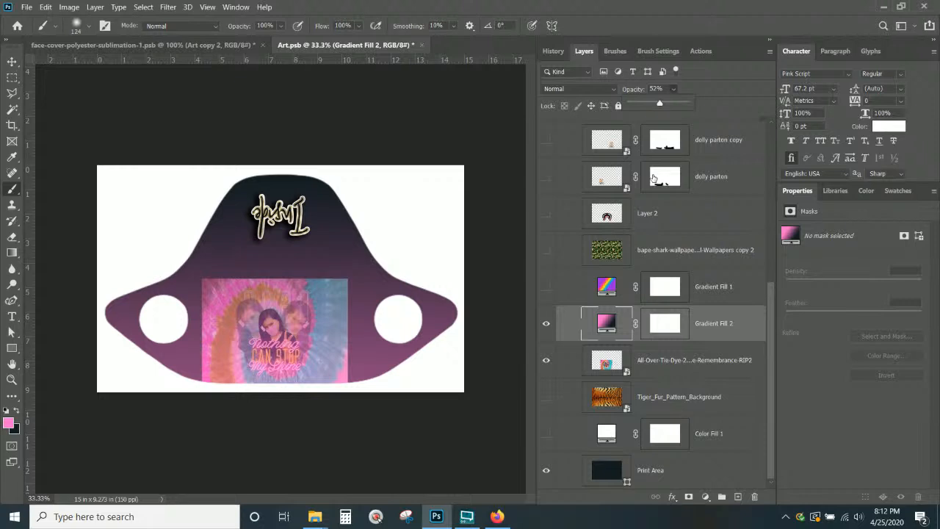
double_click(606, 323)
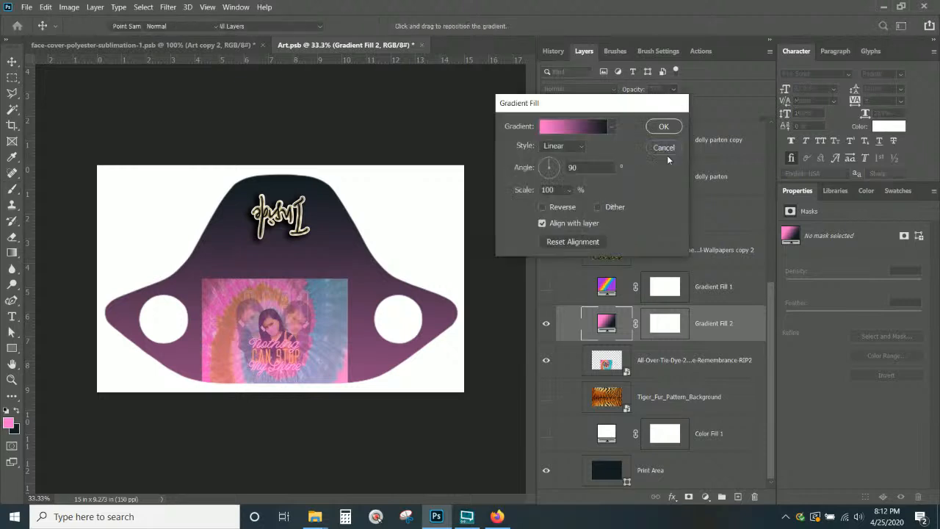
click(664, 147)
Step: Move Gradient Fill 2 below the tie-dye image layer and set its opacity to 100%
drag(707, 325, 711, 380)
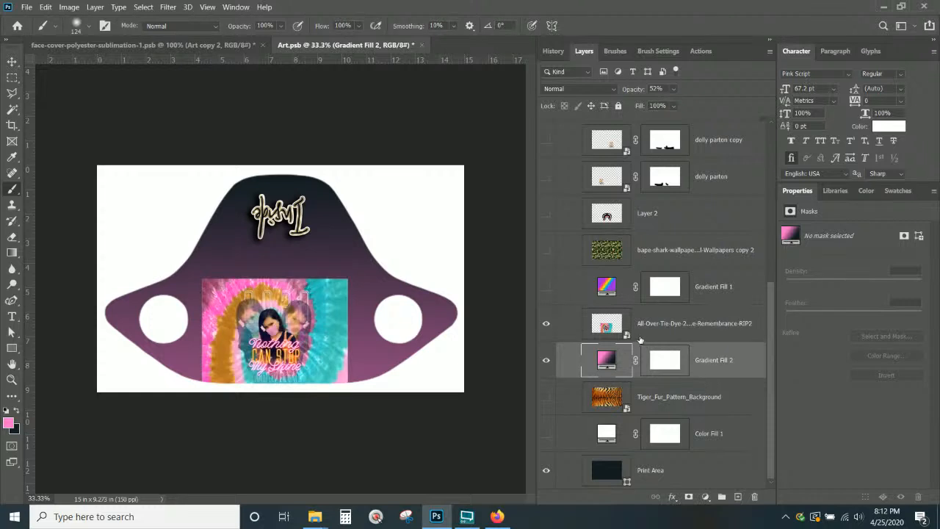
click(675, 329)
click(700, 369)
click(675, 87)
drag(680, 103, 710, 103)
click(705, 324)
click(703, 325)
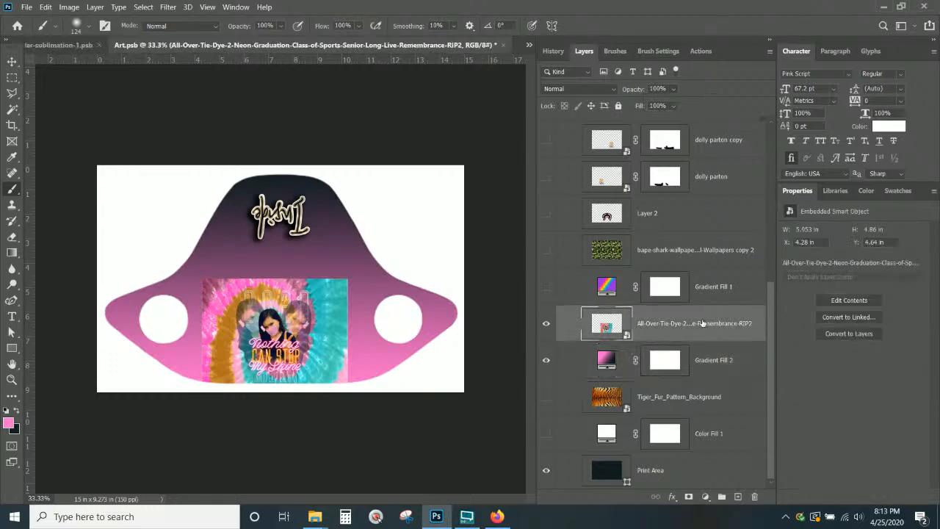
Step: Change the starting color stop of Gradient Fill 2 to a brighter pink matching the tie-dye image
click(662, 368)
double_click(611, 365)
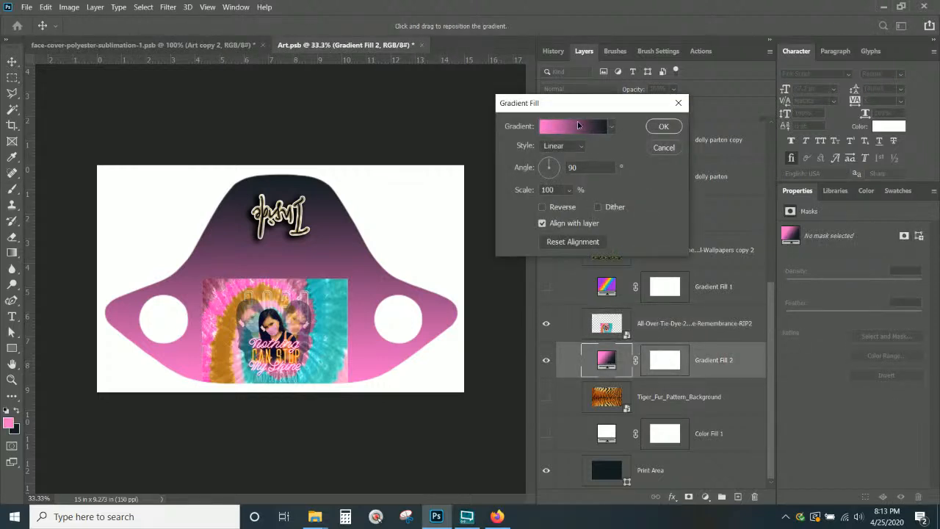
click(577, 126)
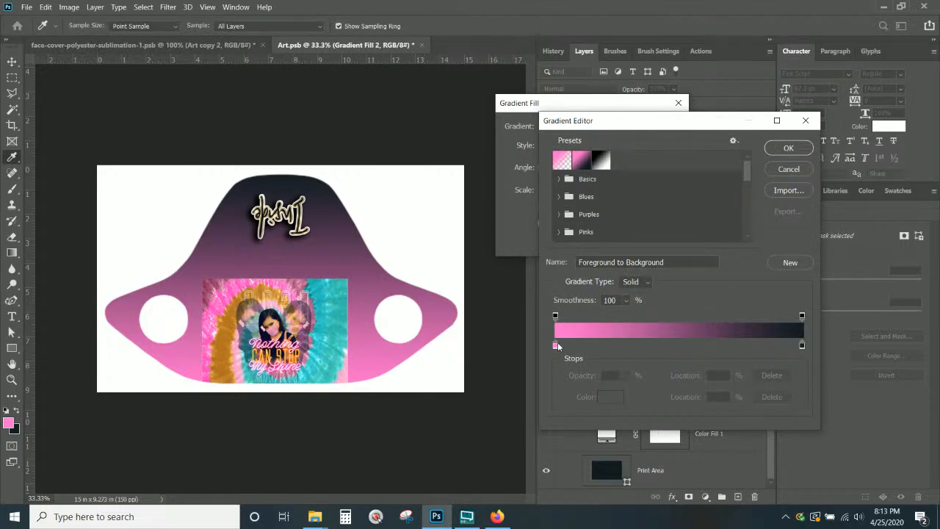
click(556, 345)
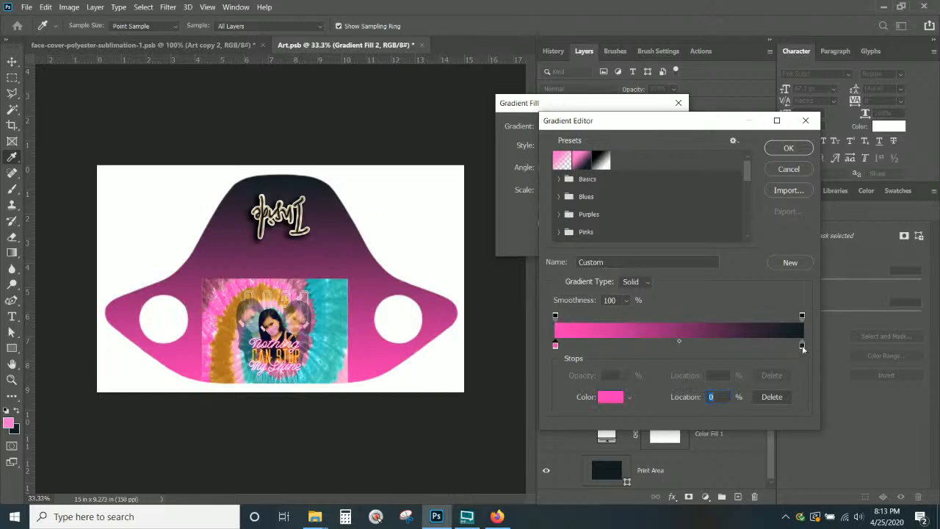
Step: Set the gradient's end color stop to a teal sampled from the tie-dye image and set the gradient angle to 0°
click(802, 345)
click(349, 334)
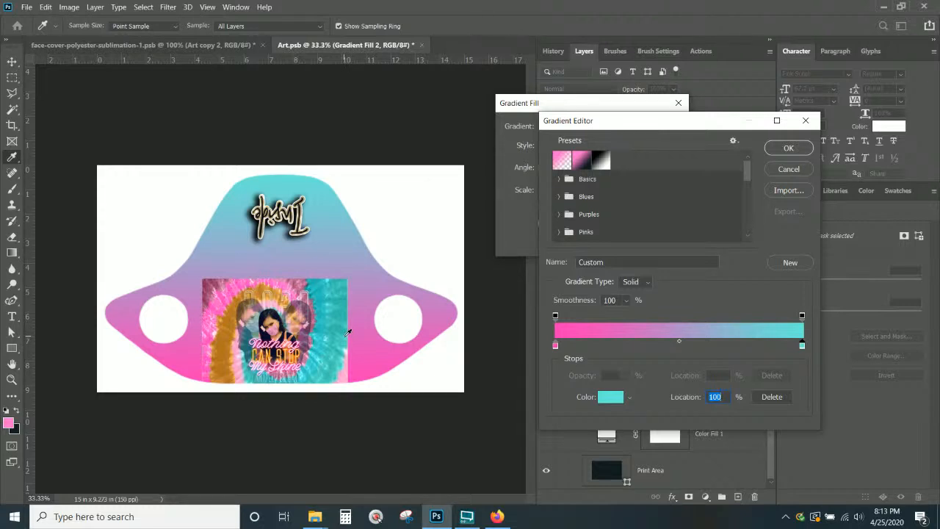
click(345, 343)
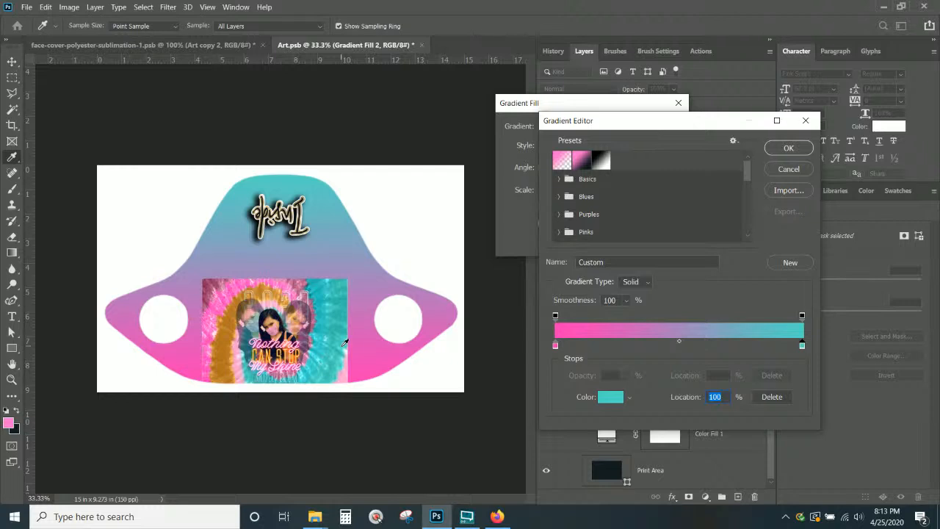
click(466, 516)
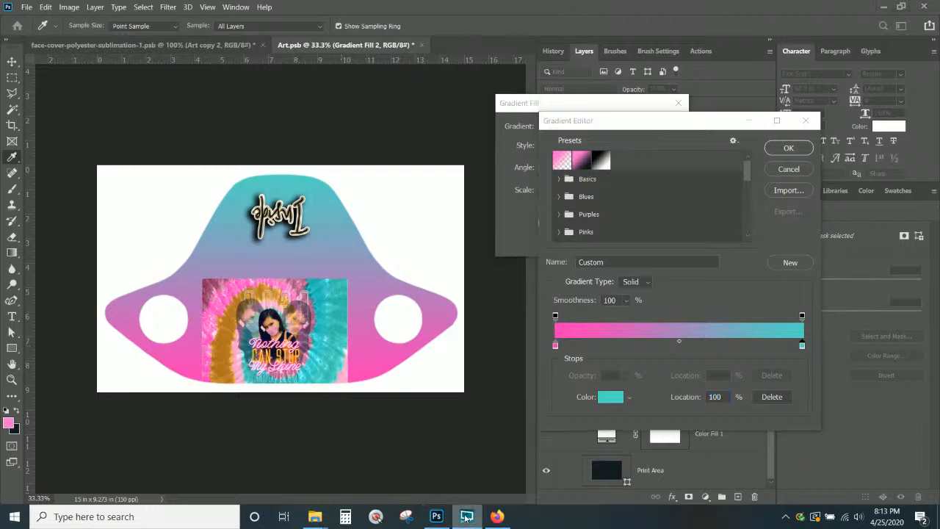
click(467, 517)
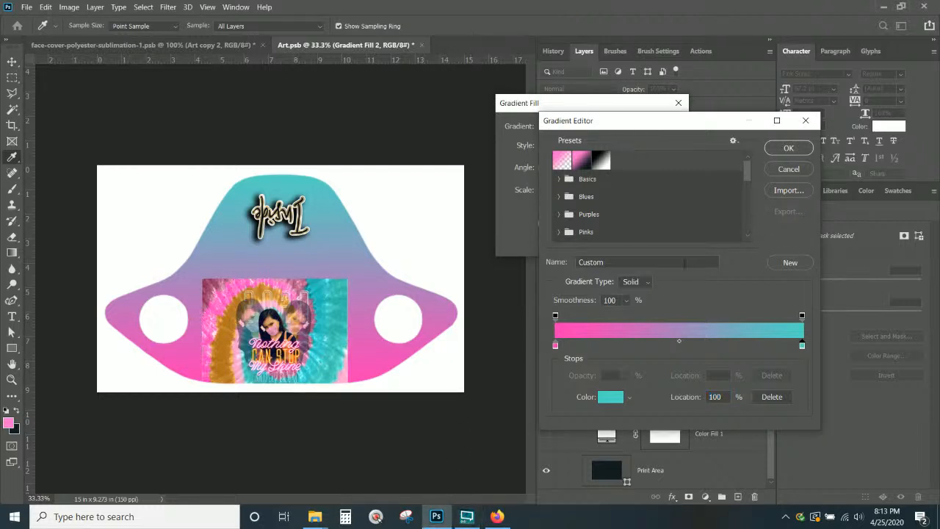
click(788, 148)
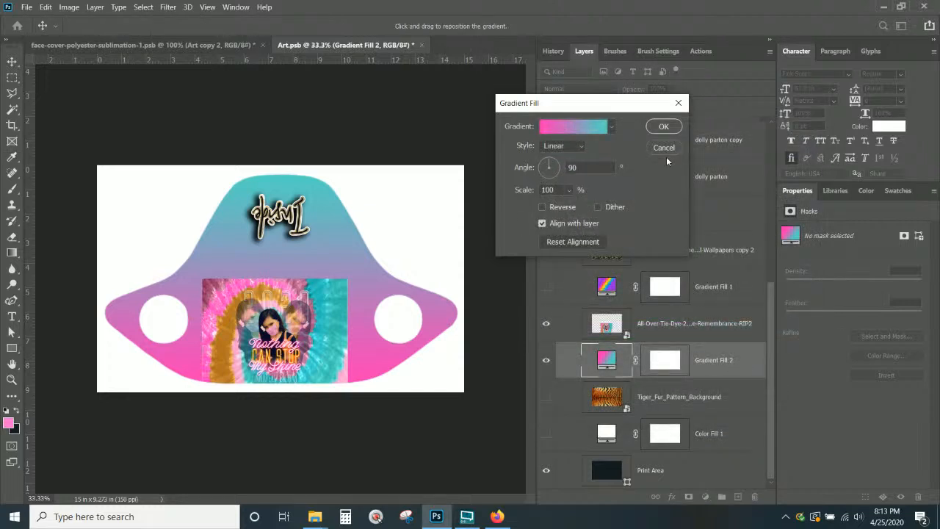
click(556, 167)
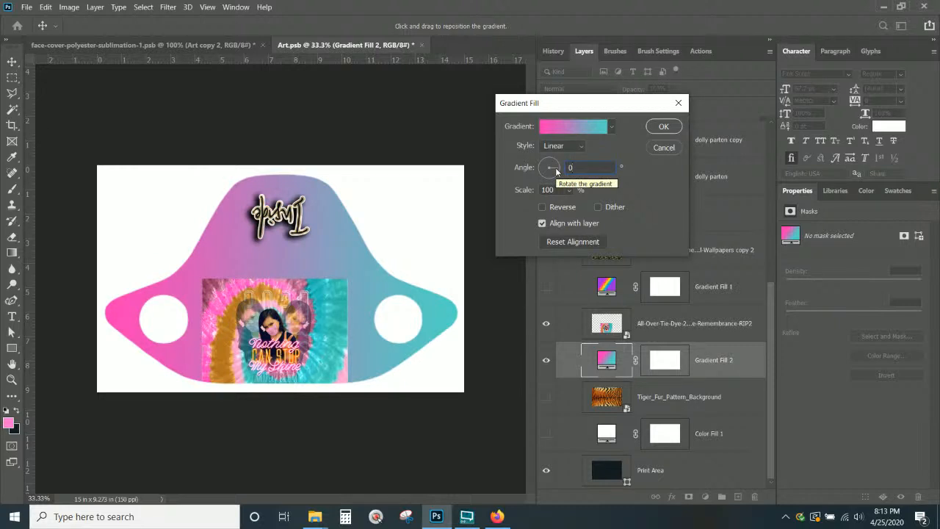
click(664, 127)
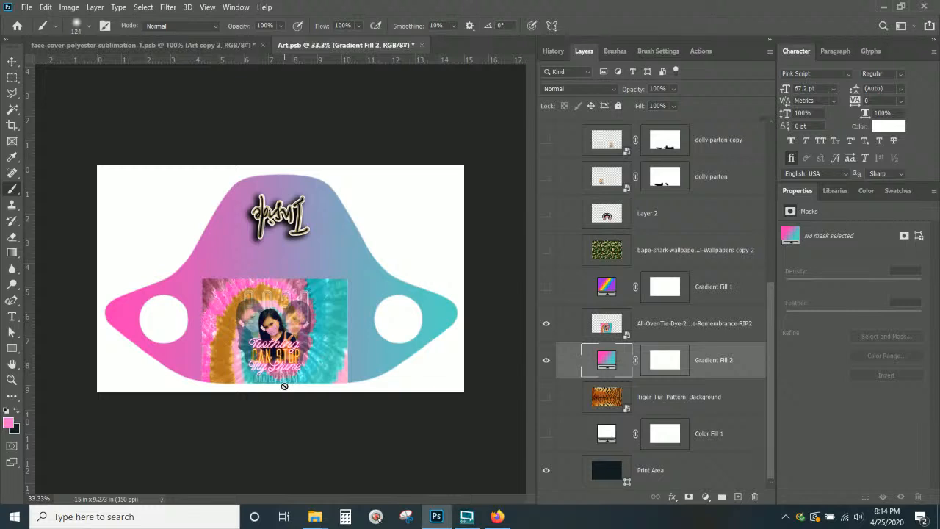
Step: Move Gradient Fill 2 above the tie-dye image layer and set its opacity to 58%
click(679, 332)
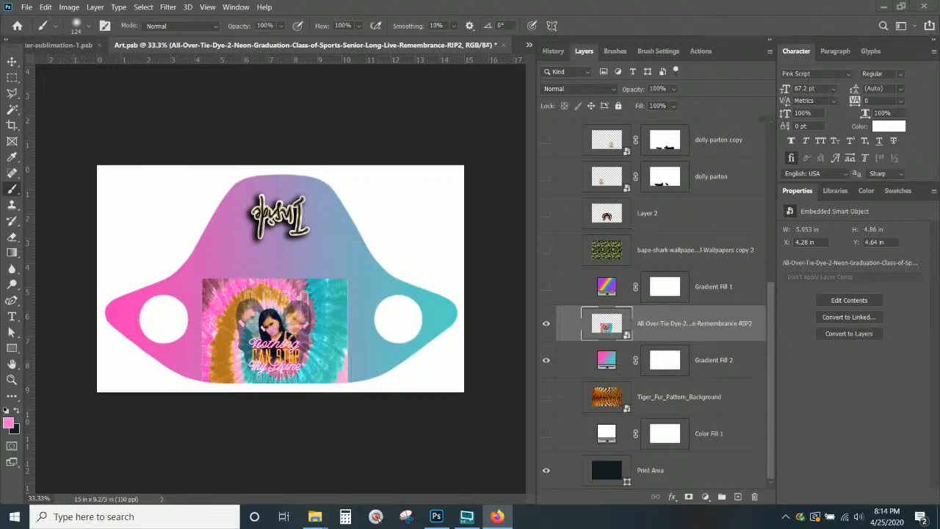
click(704, 365)
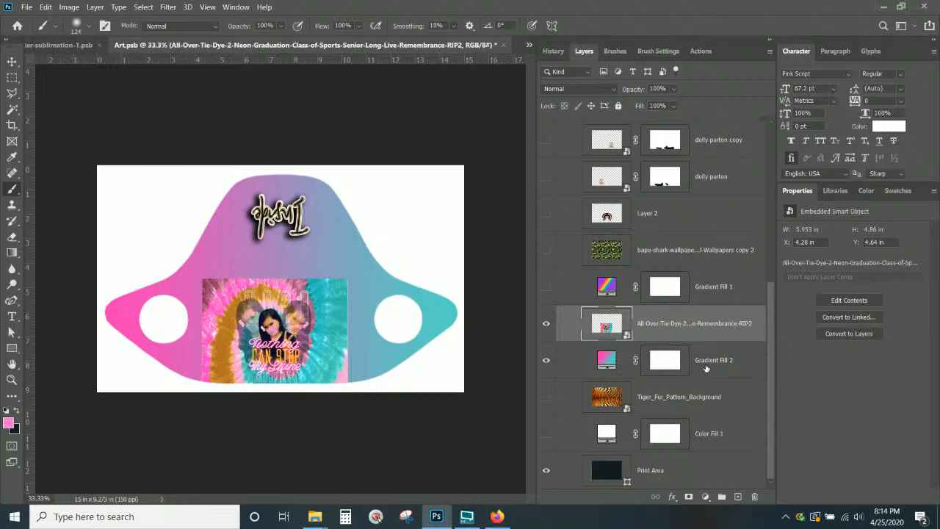
click(705, 365)
drag(705, 365, 701, 321)
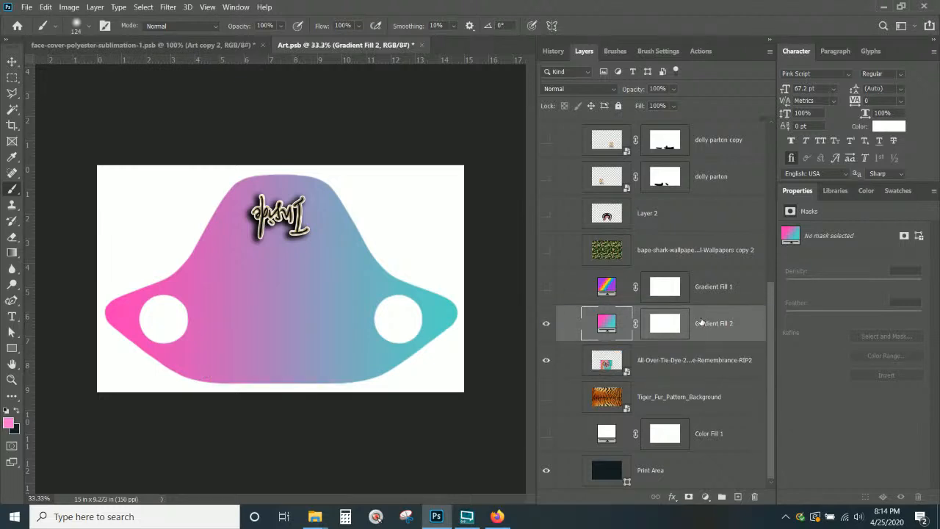
click(673, 89)
drag(670, 104, 662, 103)
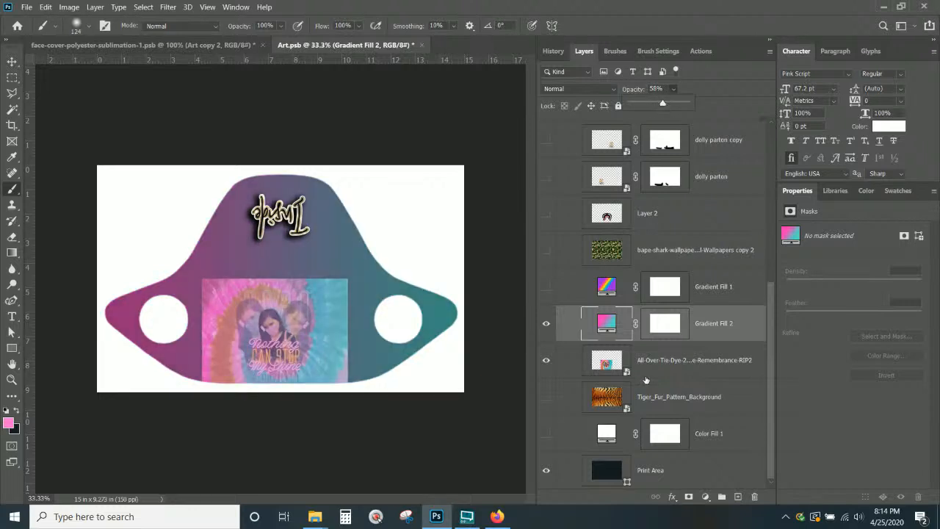
Step: Paint black on the Gradient Fill 2 layer mask with a soft 385 px brush to reveal the tie-dye image's portraits and lettering
click(664, 327)
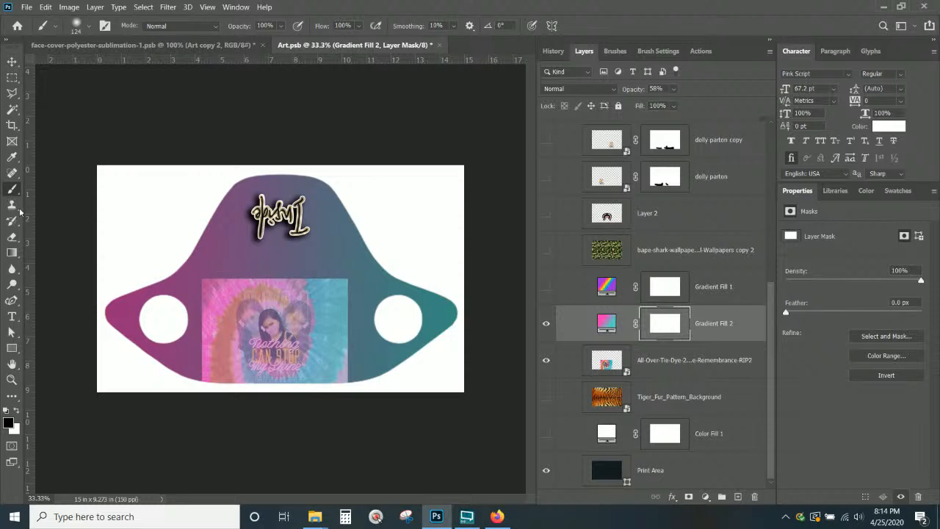
click(8, 423)
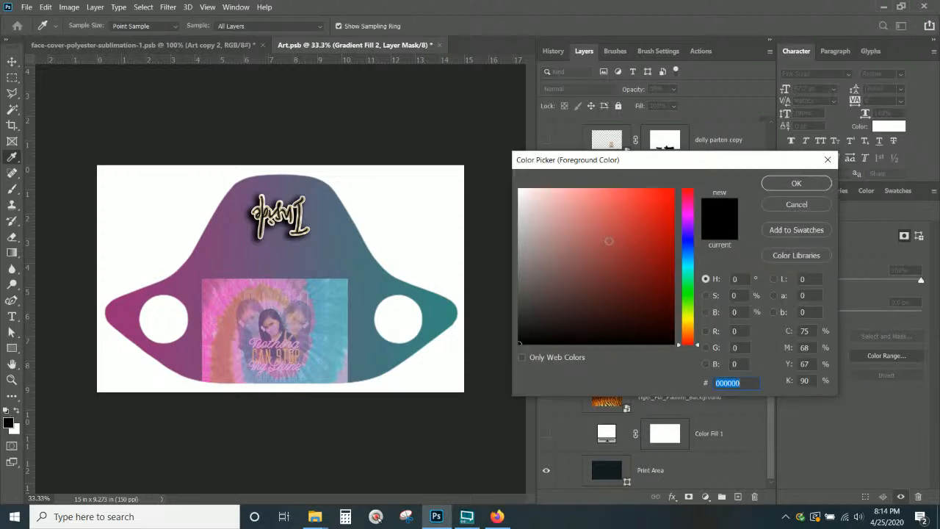
click(796, 183)
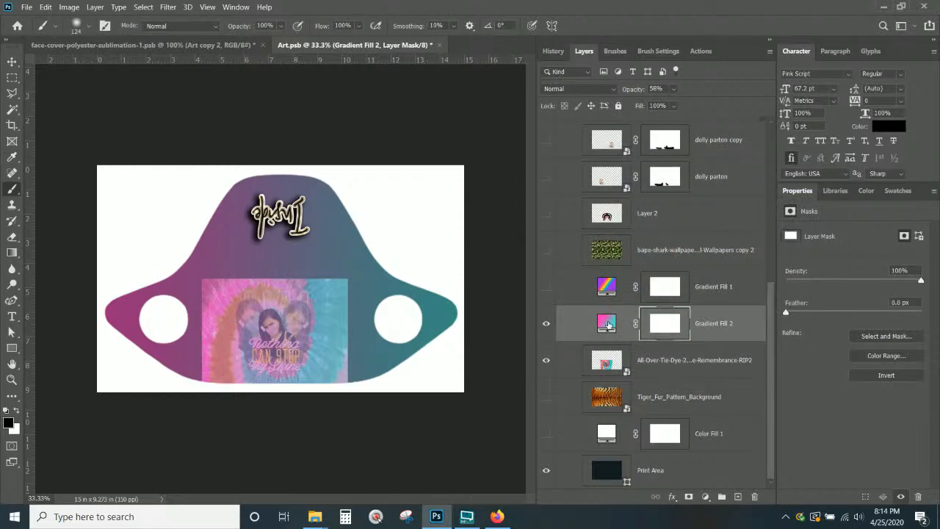
right_click(291, 317)
drag(416, 119, 421, 119)
mouse_move(262, 324)
mouse_down()
mouse_move(267, 338)
mouse_move(287, 320)
mouse_move(250, 335)
mouse_move(283, 334)
mouse_up()
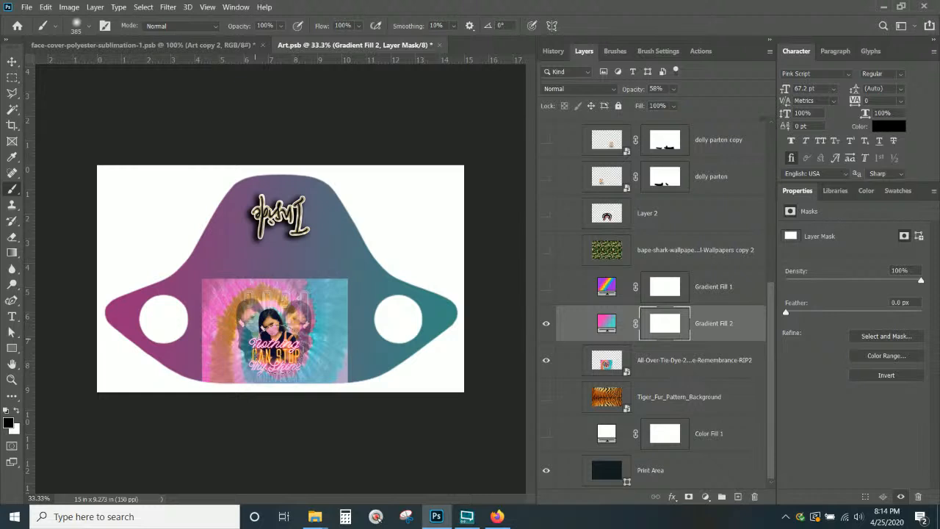
mouse_move(255, 339)
mouse_down()
mouse_move(293, 358)
mouse_move(316, 343)
mouse_move(315, 313)
mouse_move(300, 310)
mouse_move(275, 390)
mouse_move(272, 361)
mouse_move(269, 383)
mouse_move(238, 358)
mouse_move(229, 317)
mouse_move(241, 381)
mouse_up()
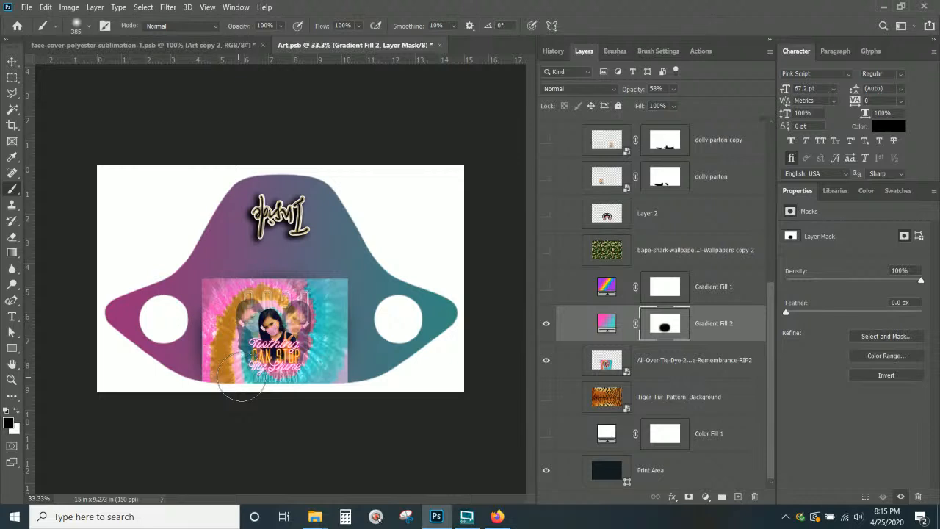
drag(241, 377, 242, 376)
Step: Set the opacity of the Gradient Fill 2 layer to 100%
click(712, 324)
click(678, 89)
drag(688, 104, 761, 117)
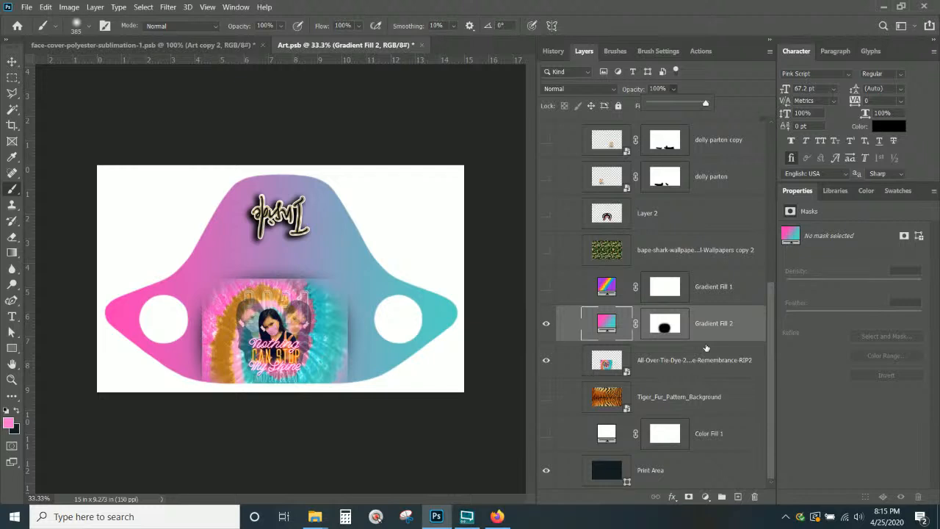
Step: Paint white on the Gradient Fill 2 mask around the tie-dye image to blend its hard edges into the gradient
click(664, 324)
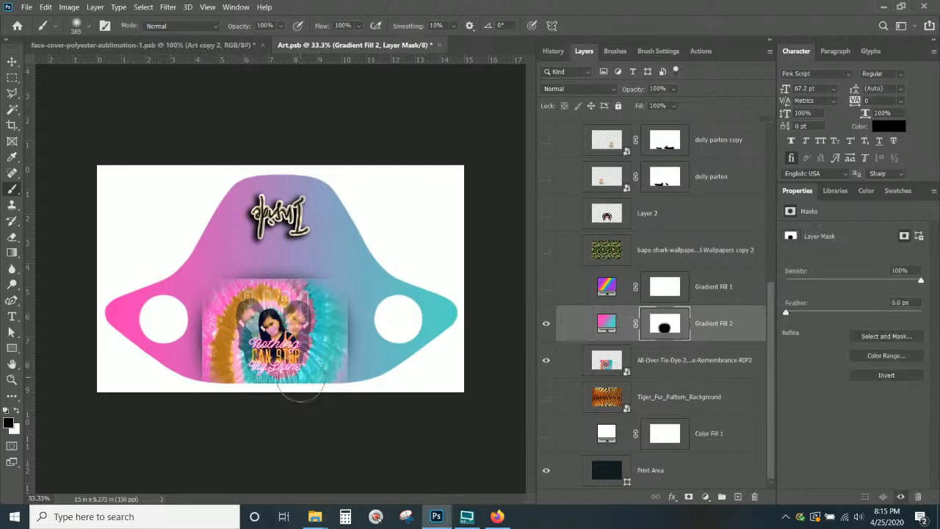
click(18, 413)
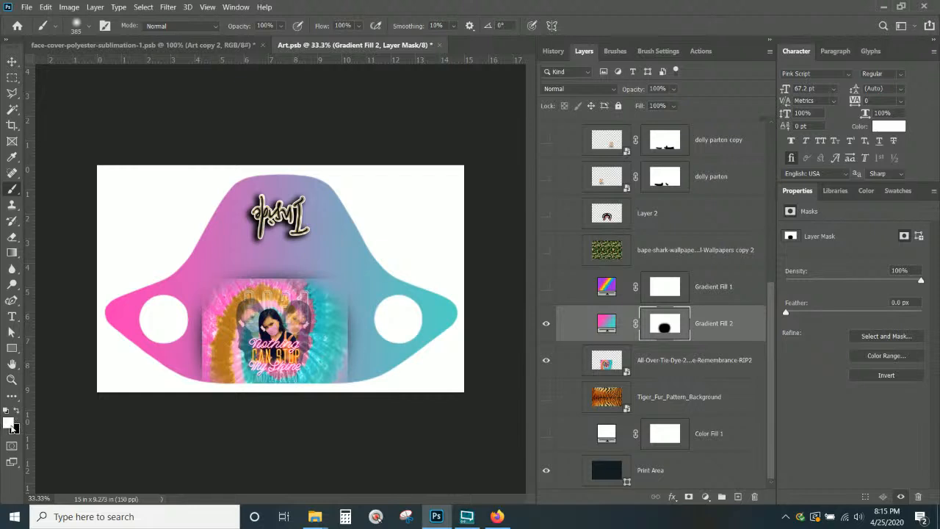
mouse_move(363, 292)
mouse_down()
mouse_move(367, 381)
mouse_move(374, 290)
mouse_move(371, 365)
mouse_move(375, 341)
mouse_up()
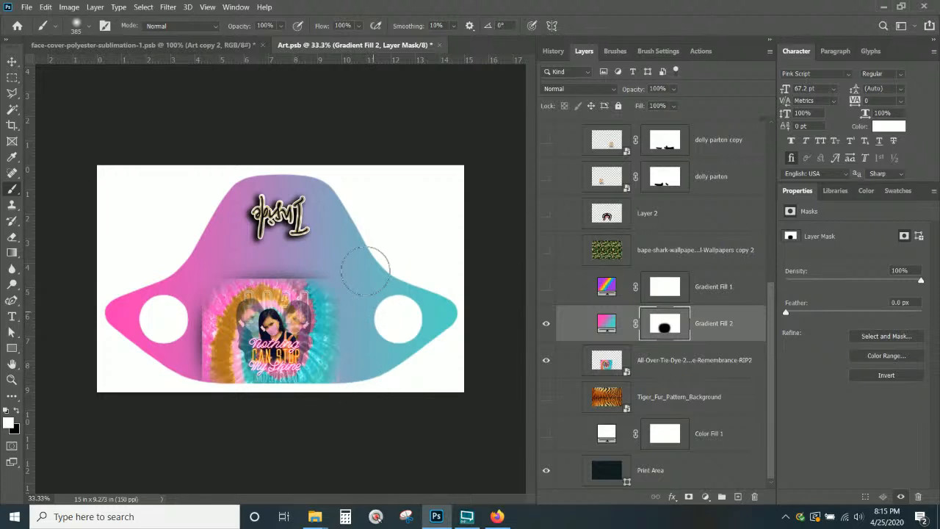
mouse_move(365, 270)
mouse_down()
mouse_move(175, 309)
mouse_move(171, 370)
mouse_move(172, 332)
mouse_move(180, 372)
mouse_move(183, 313)
mouse_move(189, 407)
mouse_move(210, 407)
mouse_up()
mouse_move(365, 314)
mouse_down()
mouse_move(310, 310)
mouse_move(225, 406)
mouse_up()
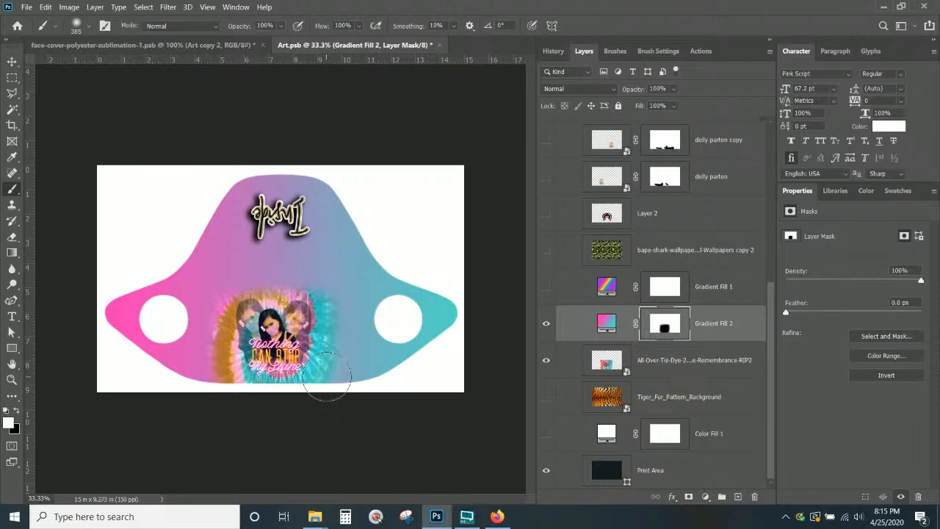
key(ctrl+2)
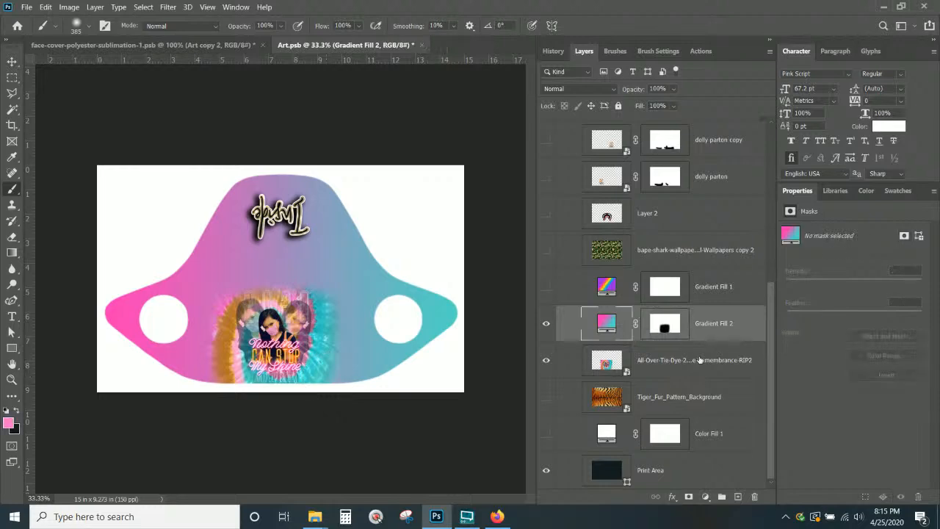
Step: Place the Tie-Dye-2-Neon-Graduation "Congrats Grad" JPG from the InnateLab Photoshop Templates folder into the artwork above Gradient Fill 2
mouse_move(316, 517)
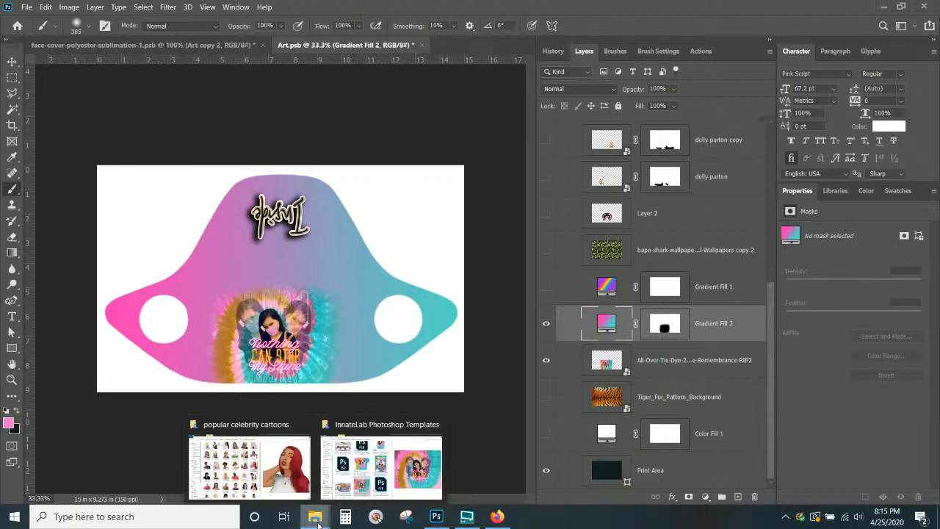
click(408, 470)
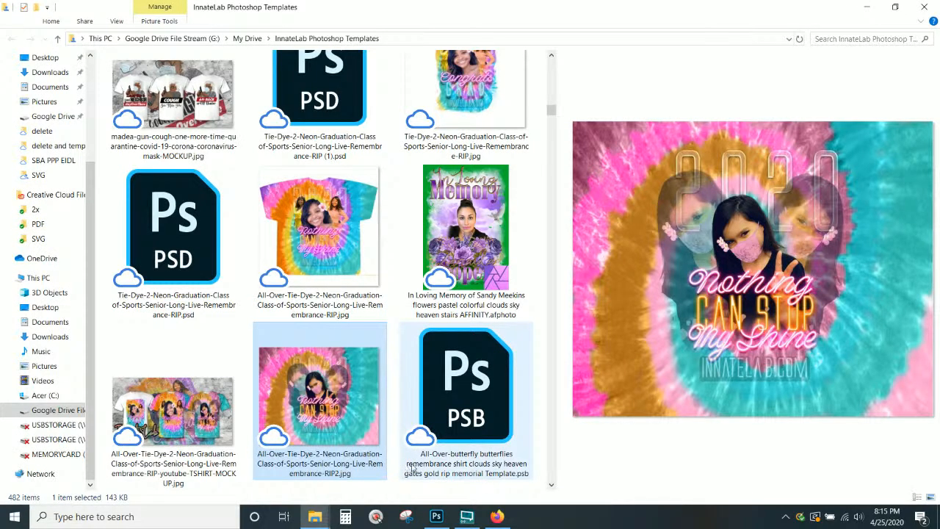
scroll(343, 149, up, 10)
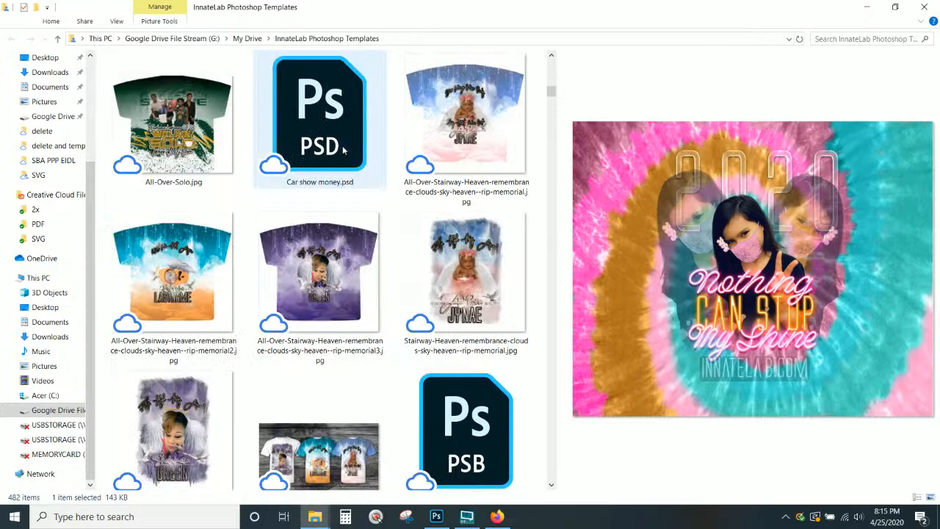
scroll(343, 149, down, 10)
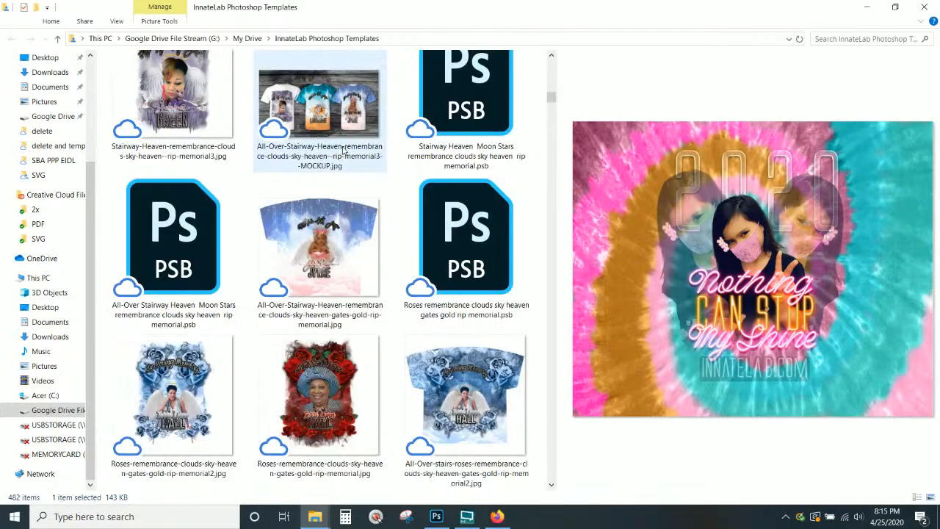
scroll(343, 151, down, 2)
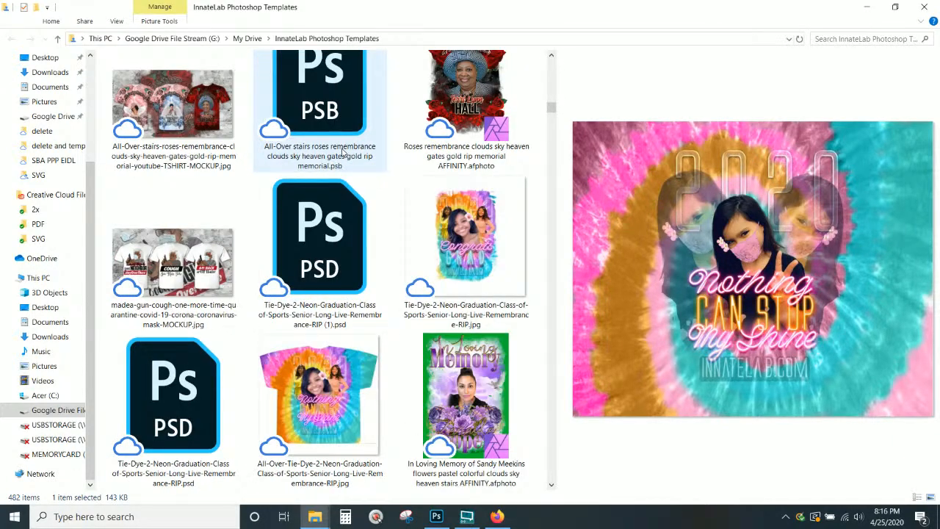
click(504, 205)
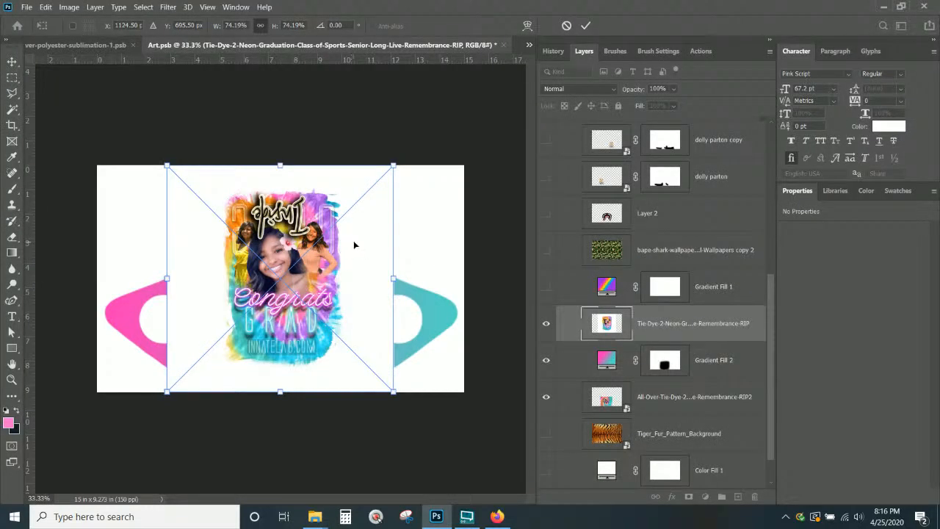
Step: Scale the placed graduation image down to about 8.26 in wide and commit the placement
drag(395, 393, 368, 373)
drag(335, 310, 346, 325)
key(Return)
key(b)
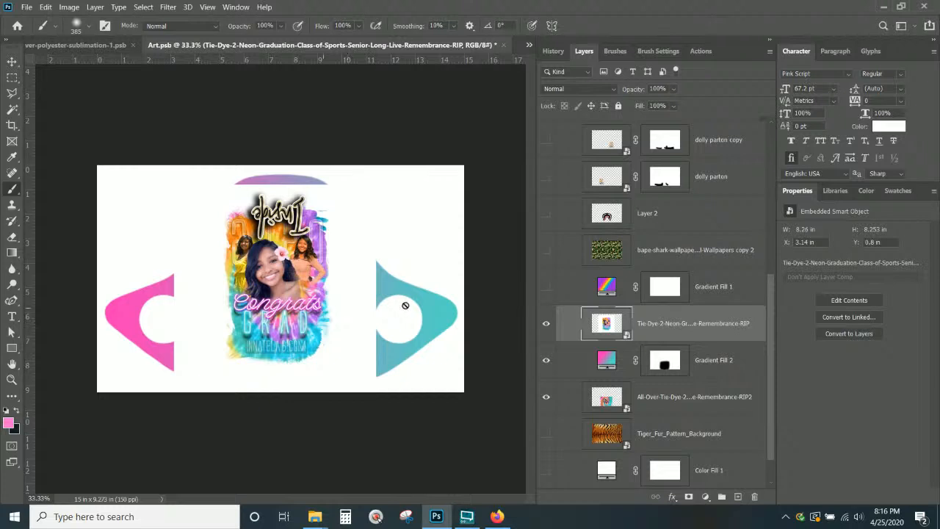
Step: Mask out the graduation image's white background using a Magic Wand selection of the white area, inverted
click(12, 109)
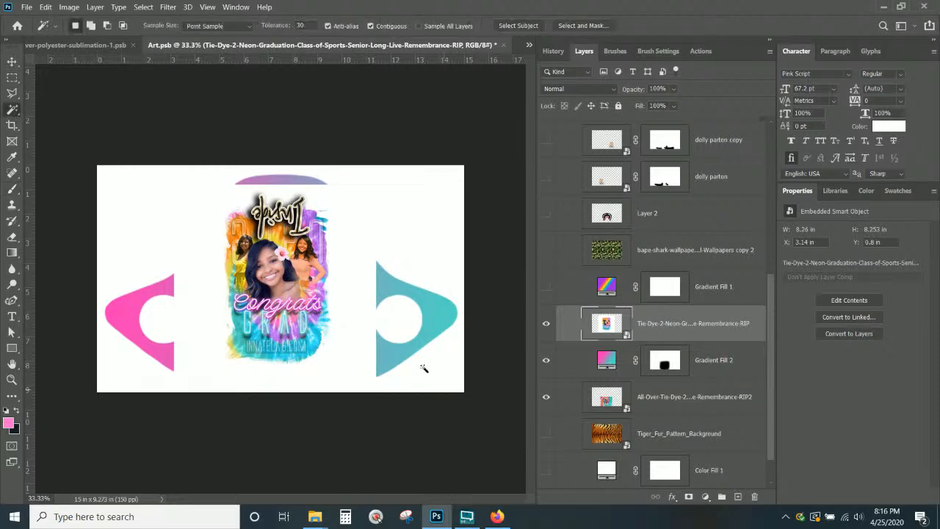
click(363, 356)
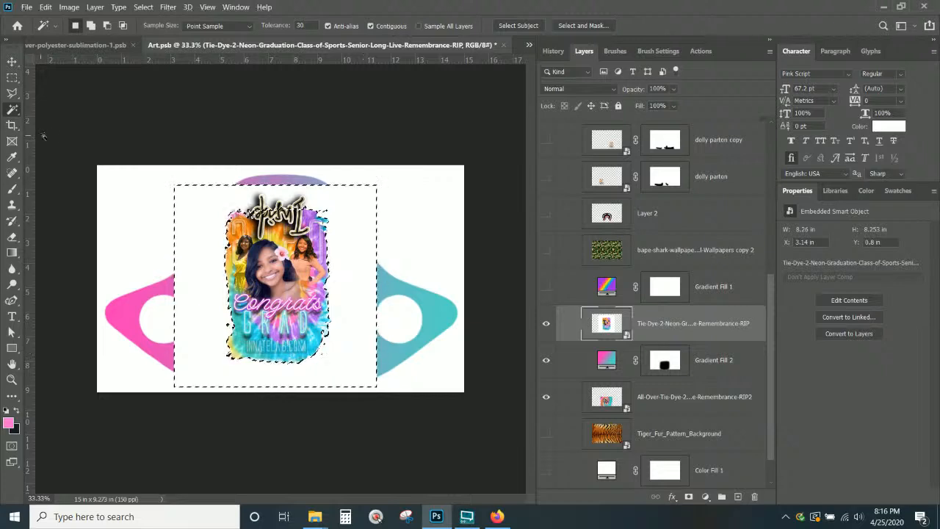
shift+click(210, 186)
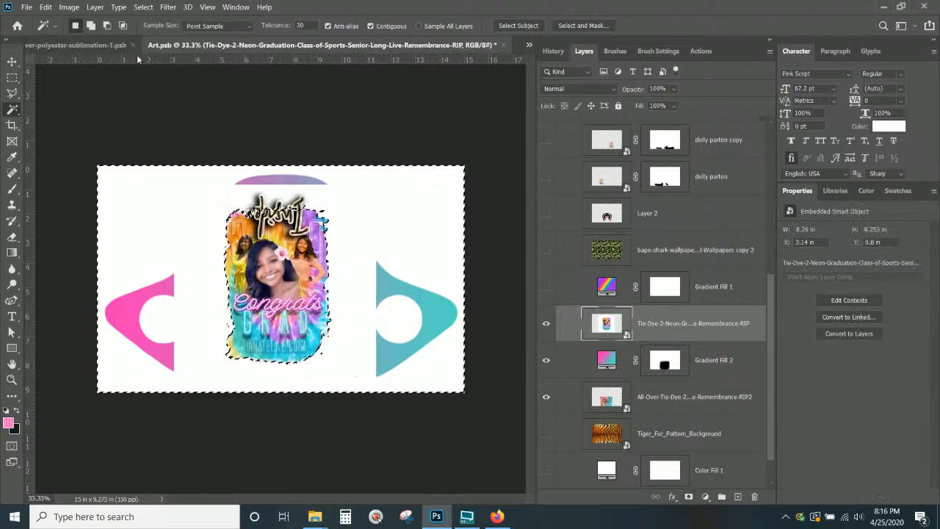
click(144, 7)
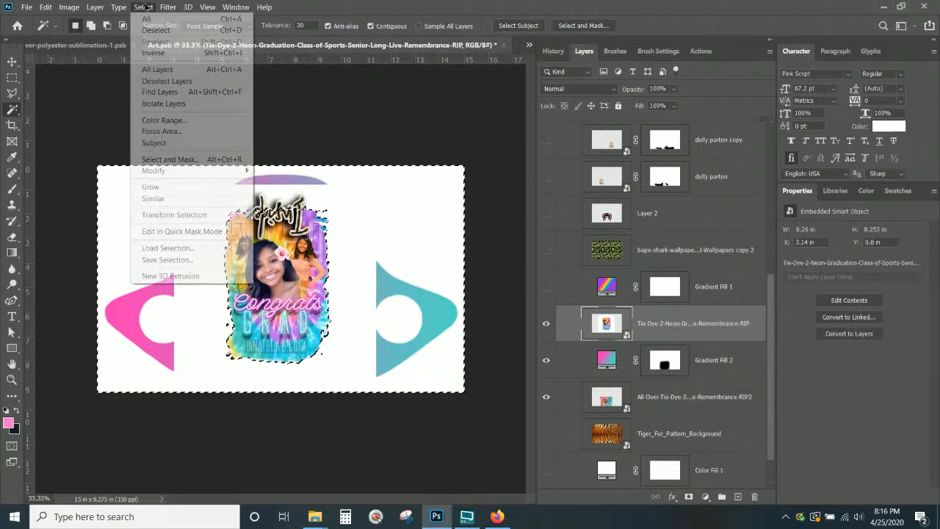
click(165, 56)
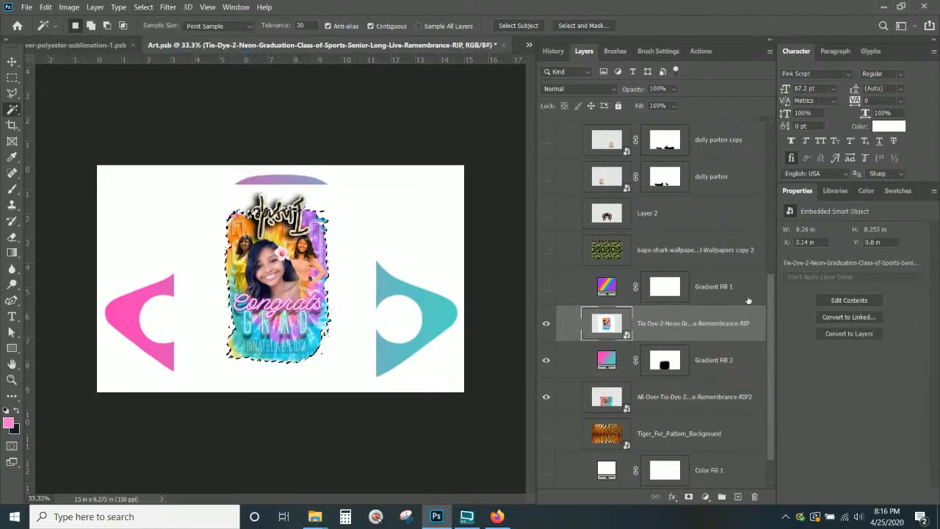
click(689, 497)
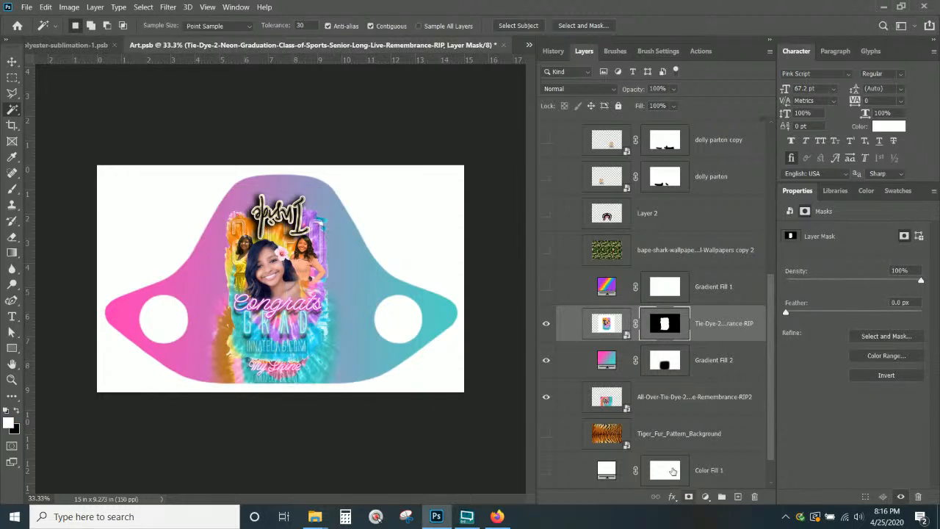
Step: Hide the All-Over-Tie-Dye-2 RIP2 layer and move the graduation image layer below Gradient Fill 2
click(607, 324)
key(v)
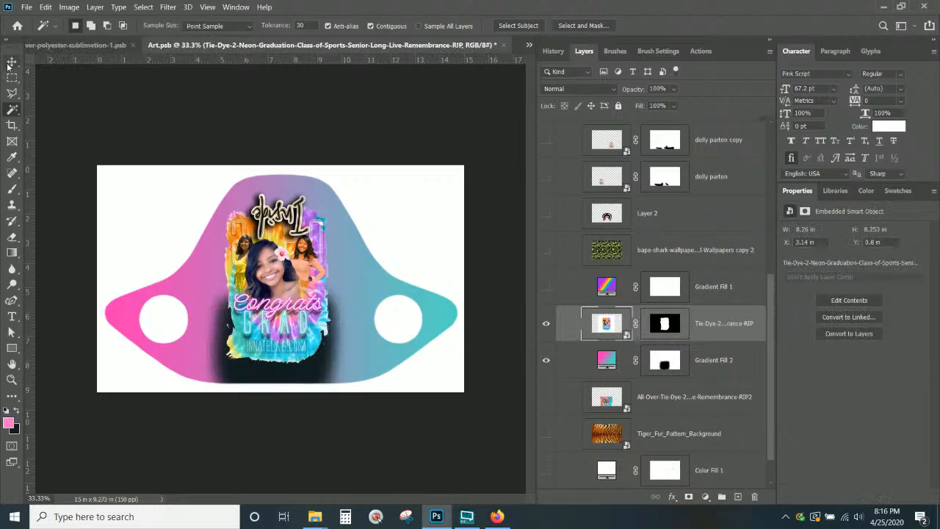
scroll(731, 340, down, 1)
drag(729, 296, 728, 350)
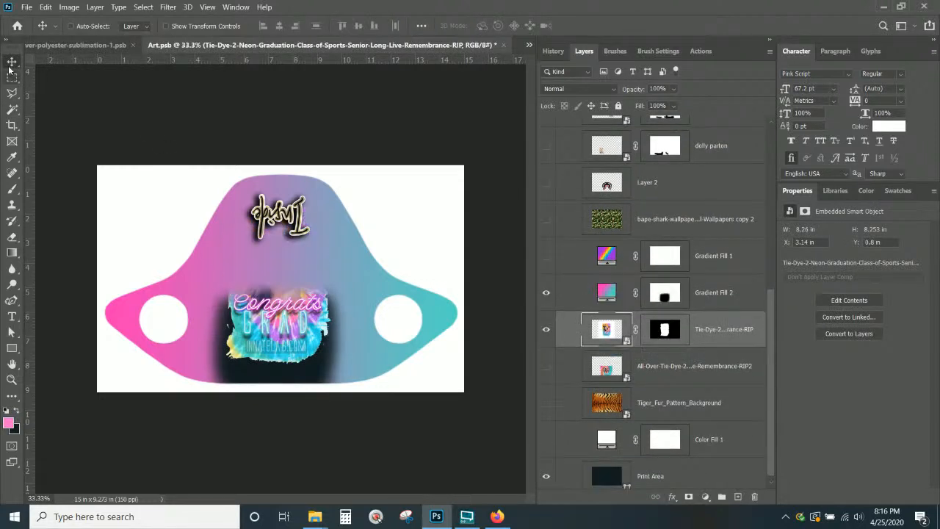
Step: Move the graduation image down into the gradient's masked opening and scale it to 84.26%
drag(293, 334, 300, 378)
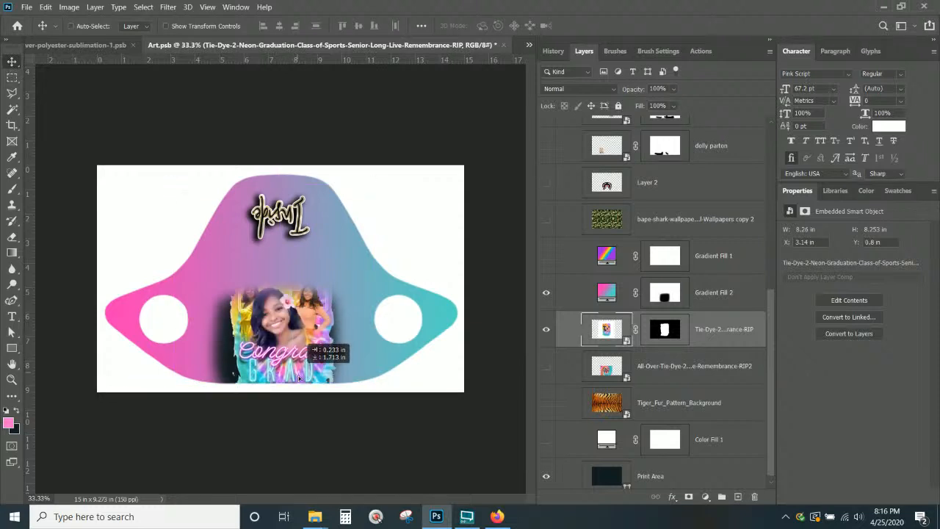
drag(300, 379, 293, 375)
key(ctrl+t)
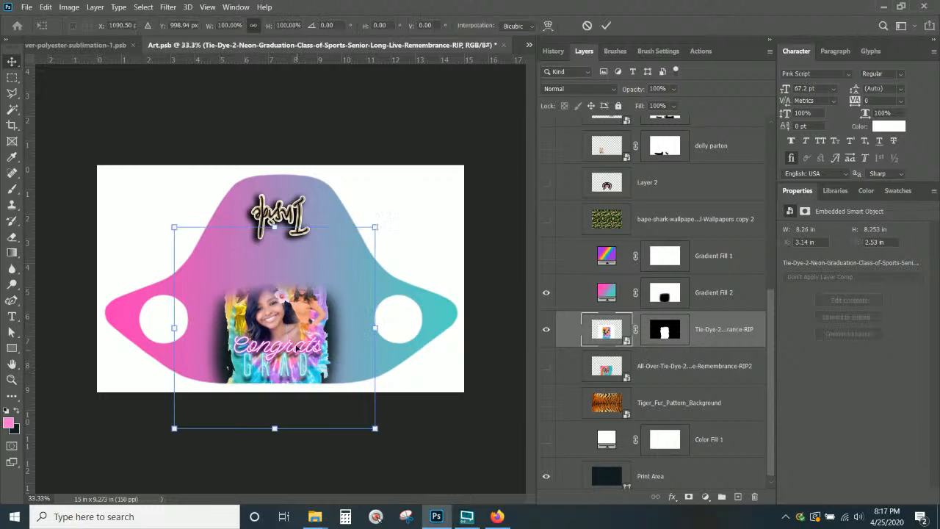
drag(173, 227, 207, 258)
mouse_move(312, 380)
mouse_down()
mouse_move(294, 367)
mouse_move(301, 380)
mouse_move(307, 366)
mouse_up()
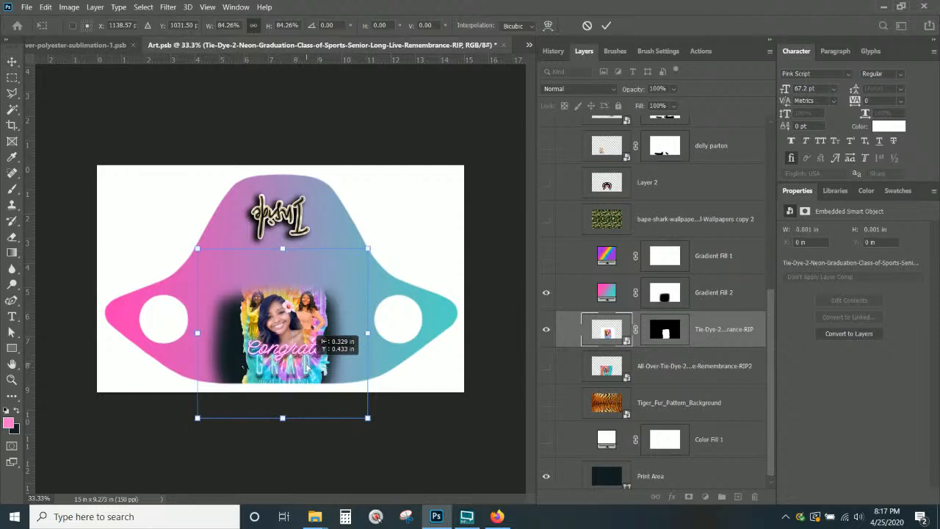
drag(307, 365, 306, 365)
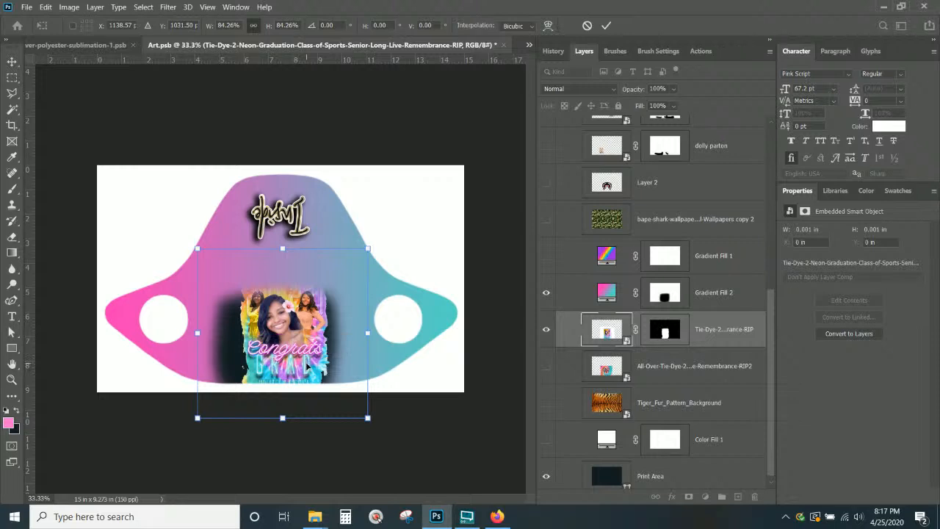
Step: Nudge the graduation image down to a Y position of 1064.49 and apply the transform
key(Down)
key(Down)
key(Down)
key(Down)
key(Down)
key(Down)
key(Down)
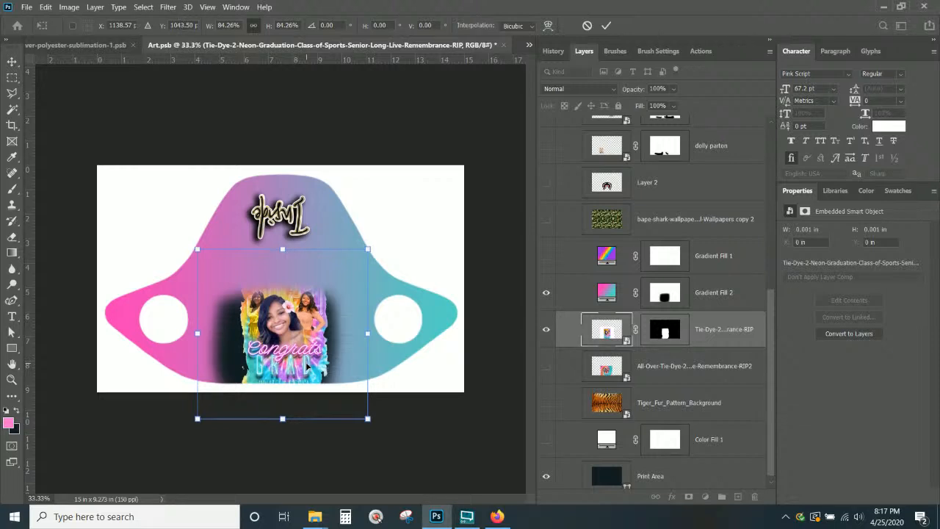
drag(308, 366, 308, 367)
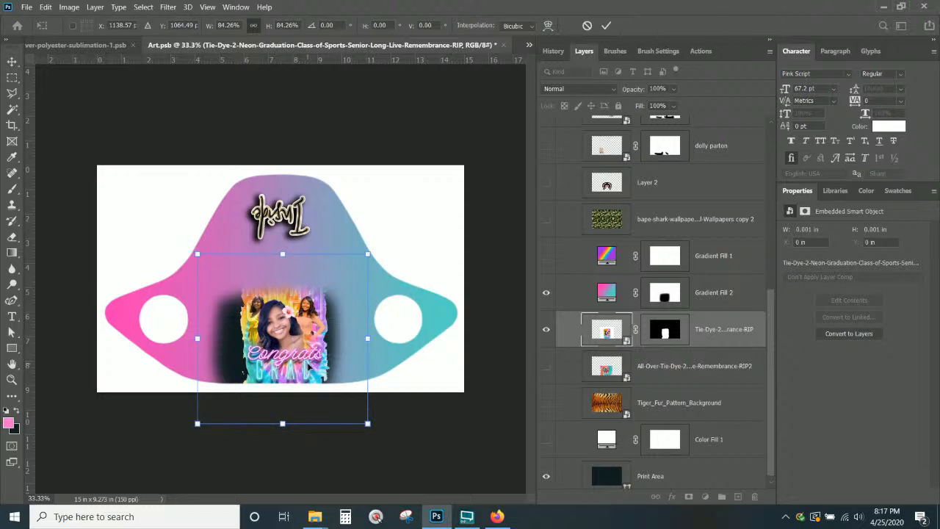
key(Return)
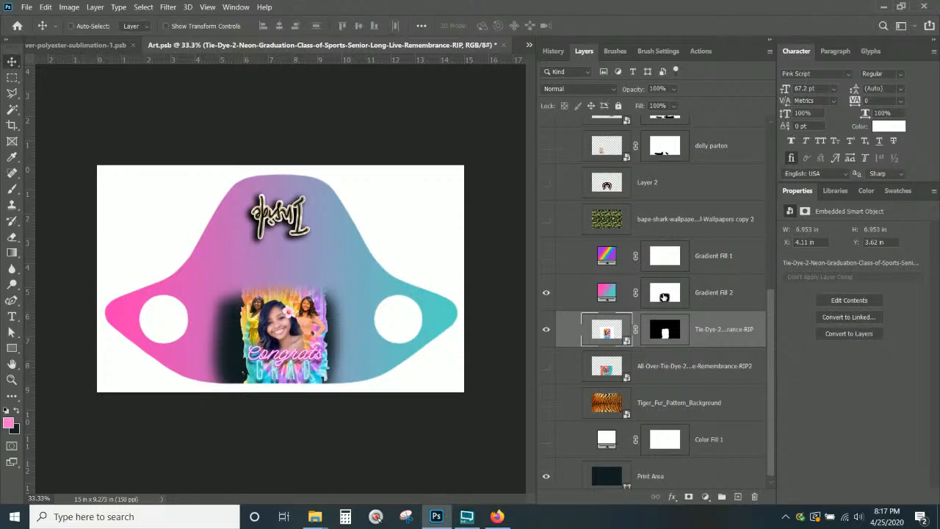
Step: Duplicate the Gradient Fill 2 layer with its mask, keeping the default copy name
right_click(721, 292)
click(784, 58)
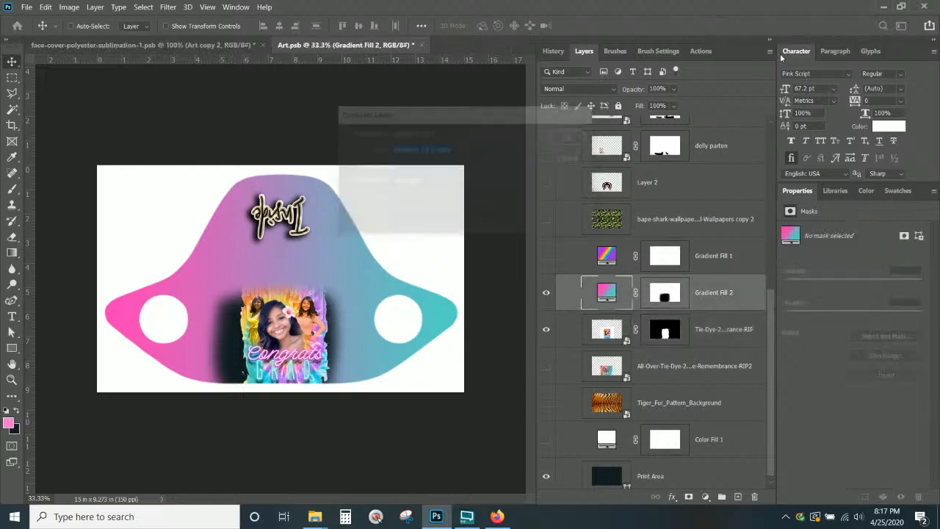
key(Return)
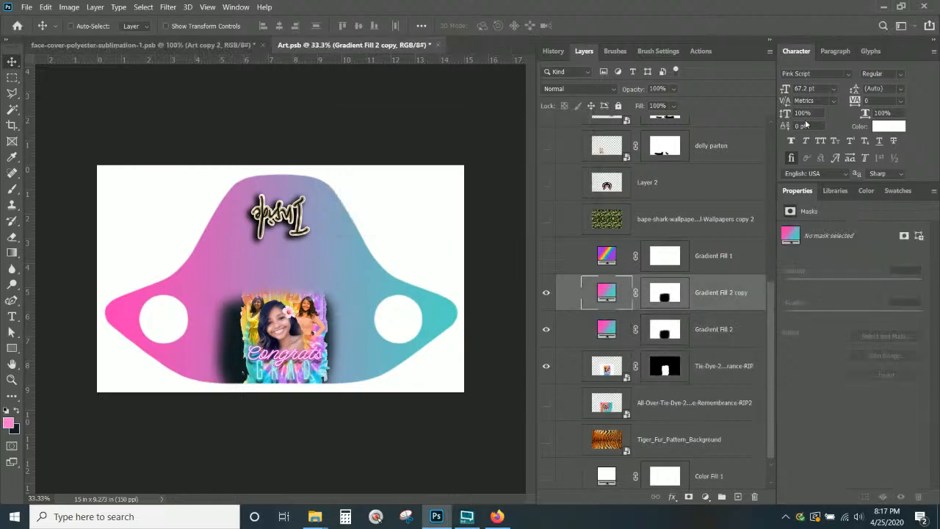
Step: Hide the original Gradient Fill 2 layer and set the copy's starting colour stop to orange f88509 sampled from the graduation image
click(548, 335)
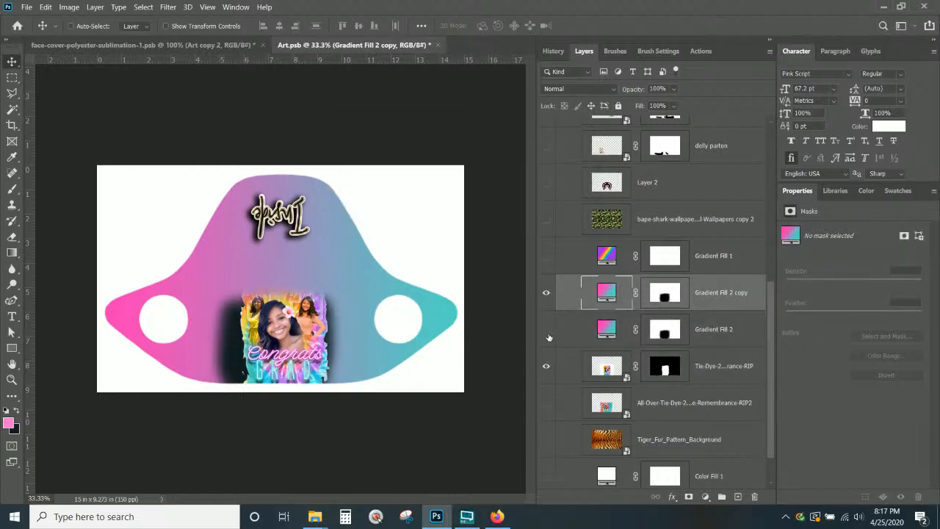
double_click(606, 294)
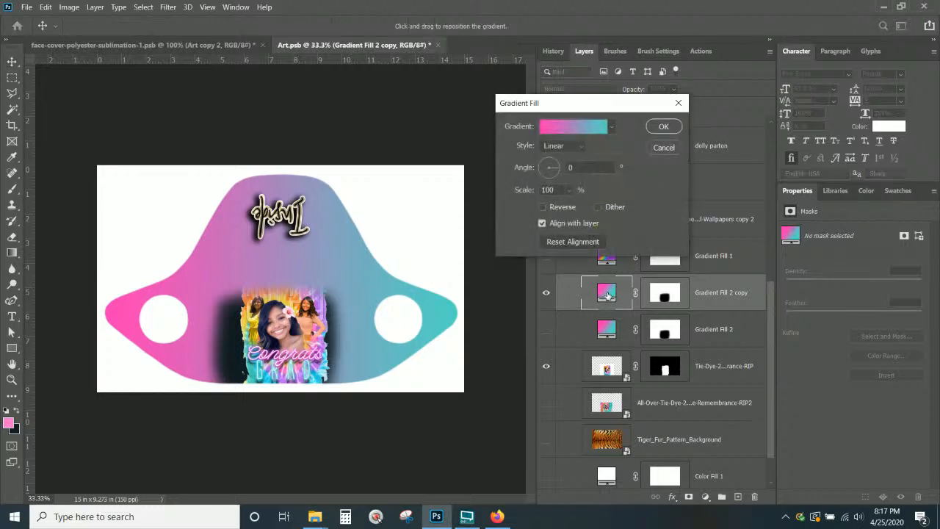
click(612, 128)
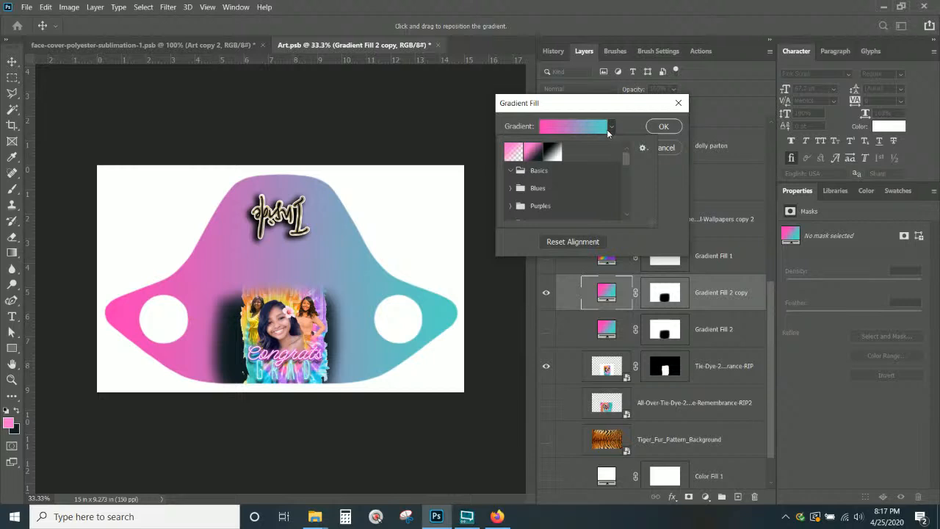
click(603, 128)
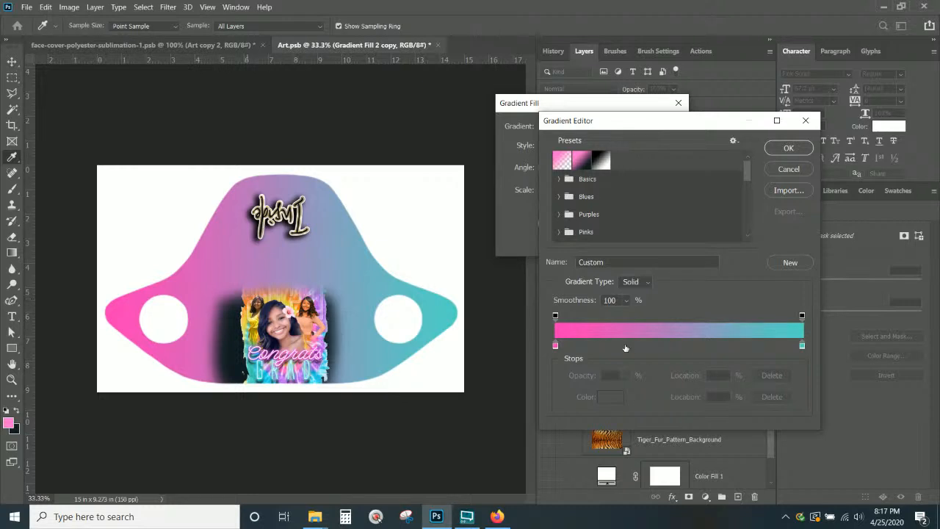
click(556, 346)
click(612, 397)
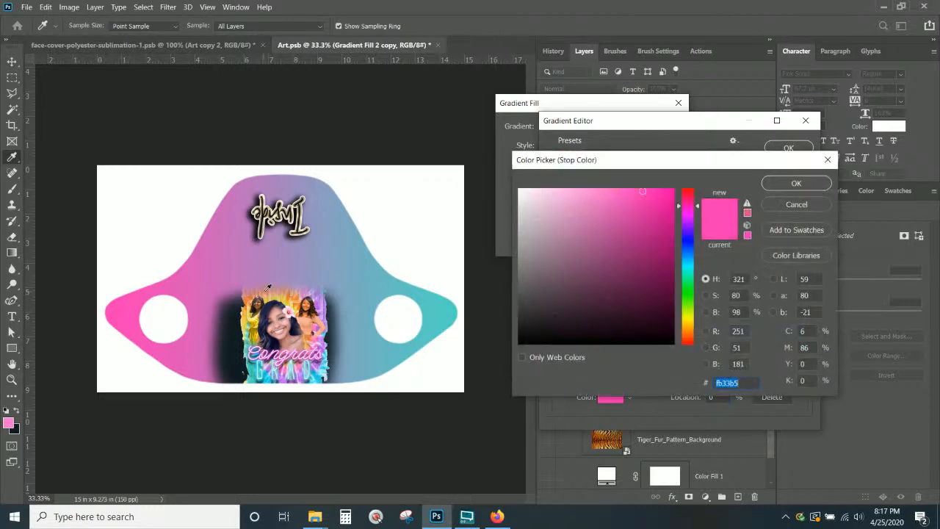
click(247, 301)
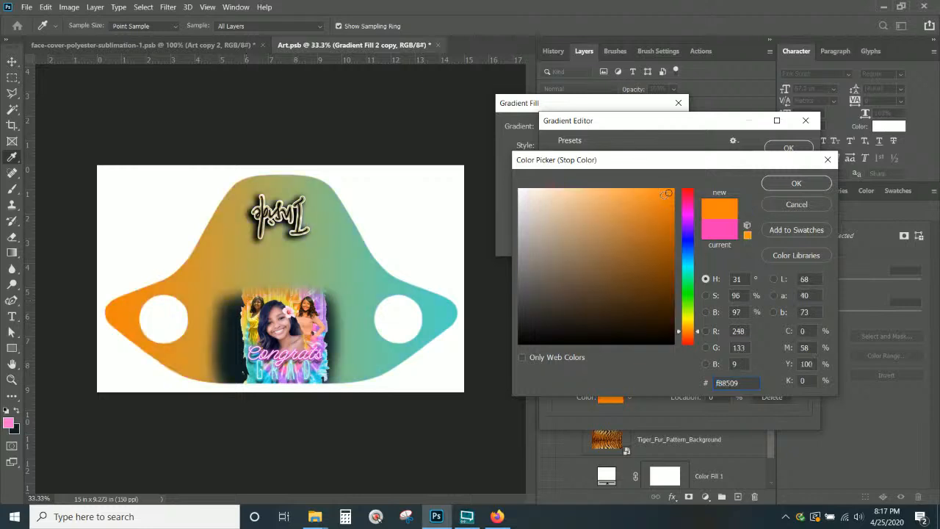
click(801, 184)
Step: Add a teal stop at 32% and a purple stop at 48%, and recolour the end stop pink, sampling from the graduation image
click(634, 345)
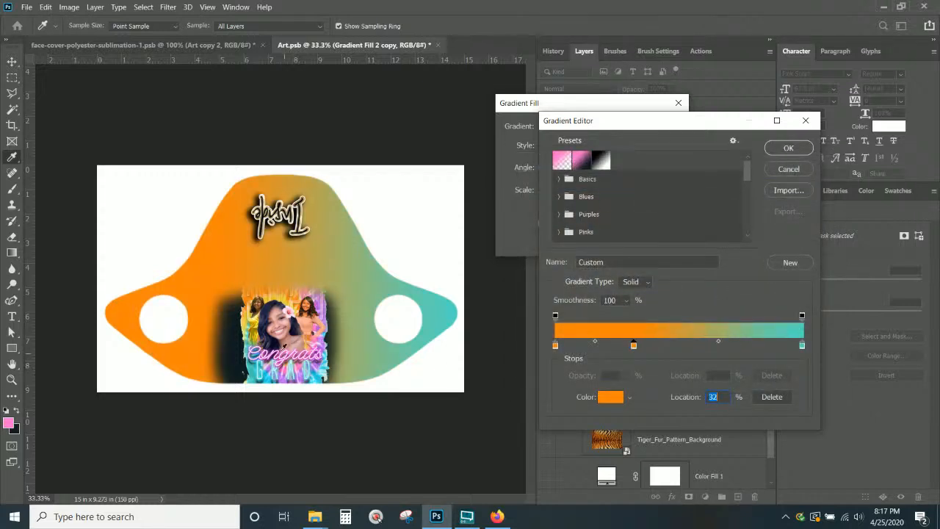
click(254, 365)
click(674, 345)
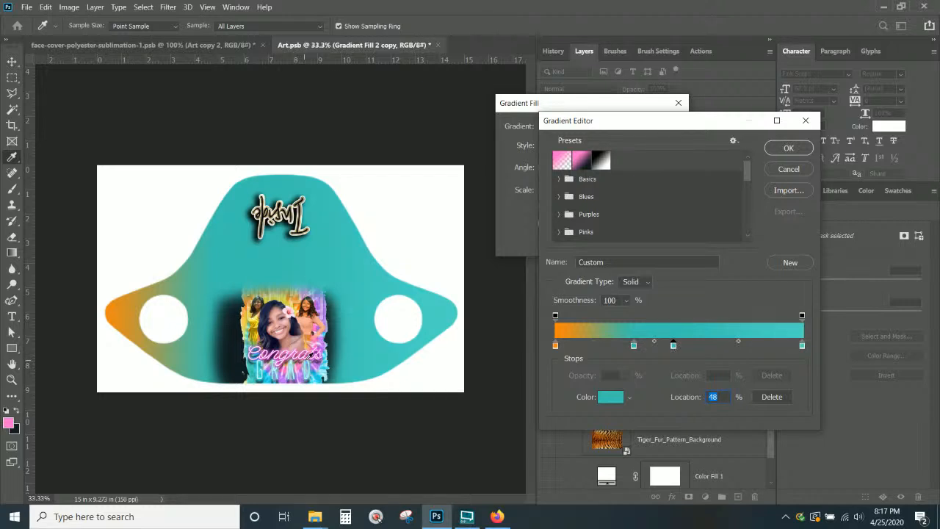
click(308, 358)
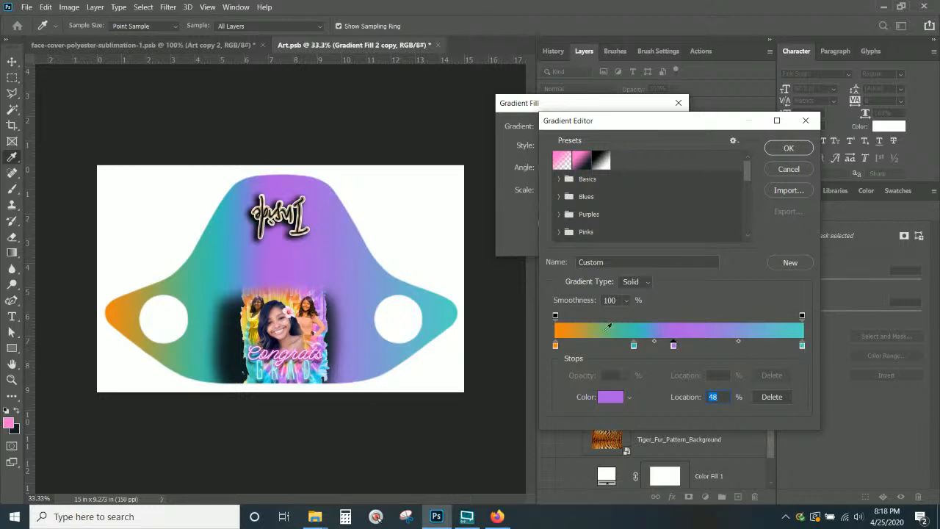
click(803, 345)
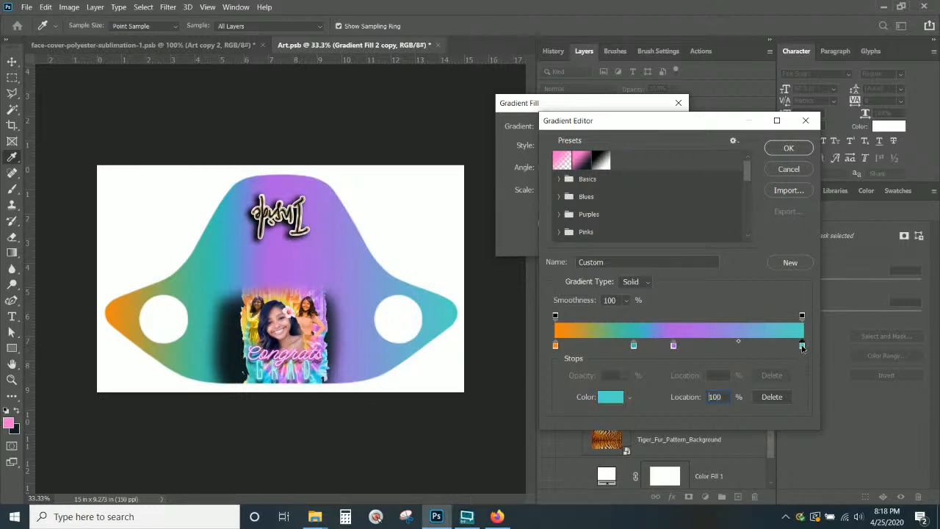
click(289, 365)
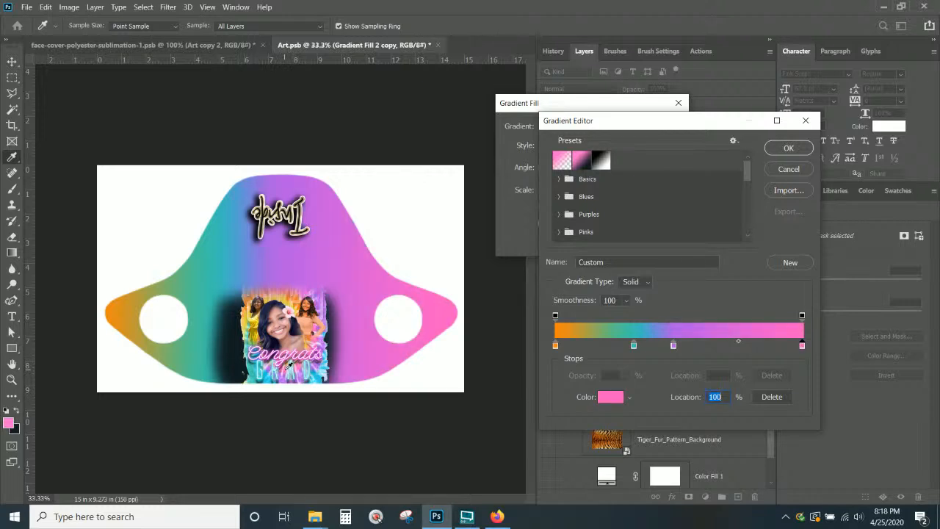
Step: Shift the purple and teal stops toward the pink end, place the orange stop at 11%, and apply the gradient
drag(674, 345, 724, 345)
drag(634, 345, 673, 351)
key(ctrl+z)
drag(634, 345, 675, 345)
drag(556, 346, 583, 357)
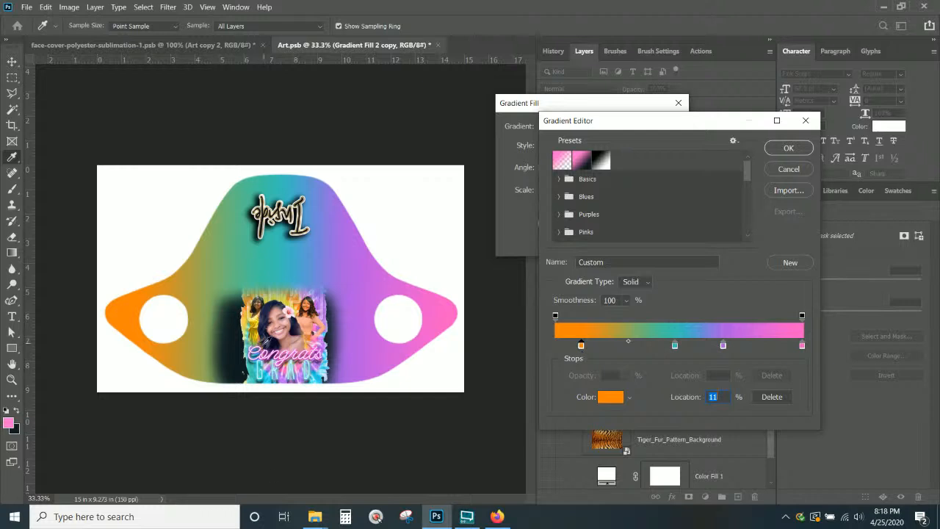
click(793, 150)
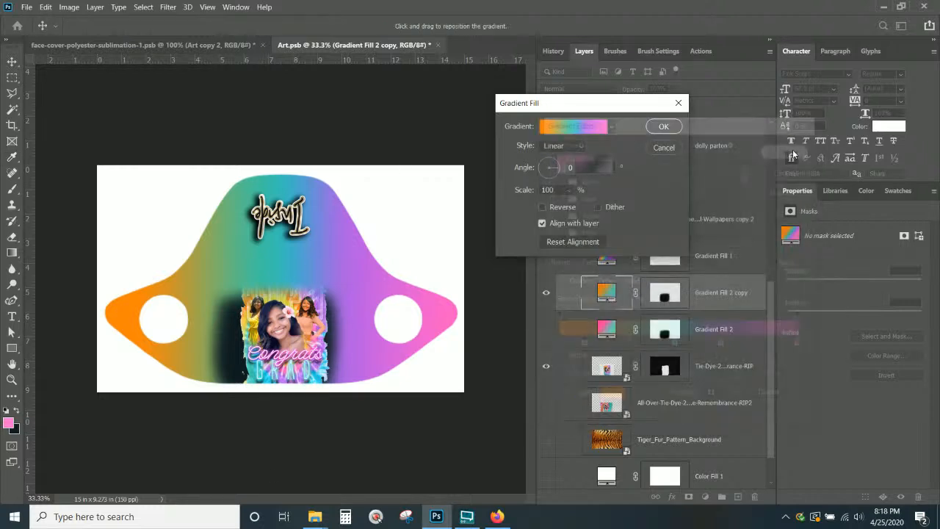
click(664, 129)
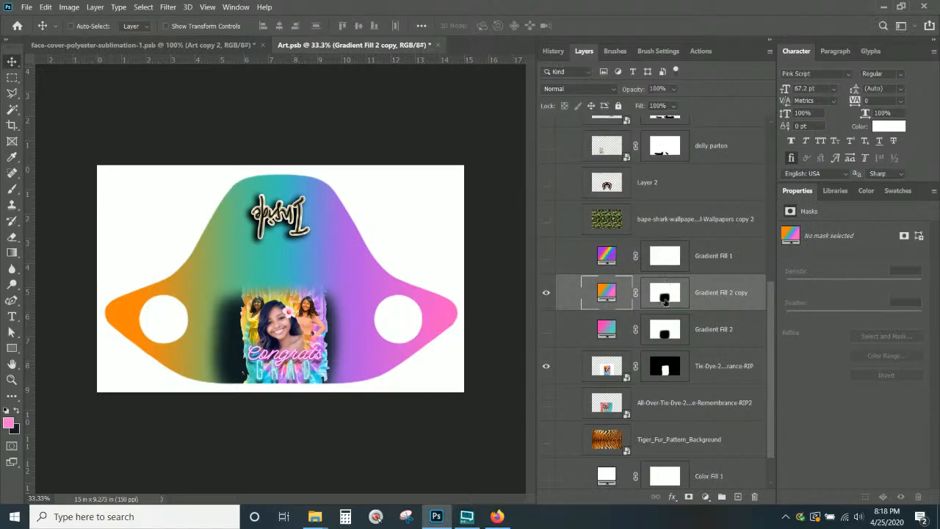
Step: Paint white on the Gradient Fill 2 copy mask along both sides of the graduation image to cover the dark shadow areas
click(667, 302)
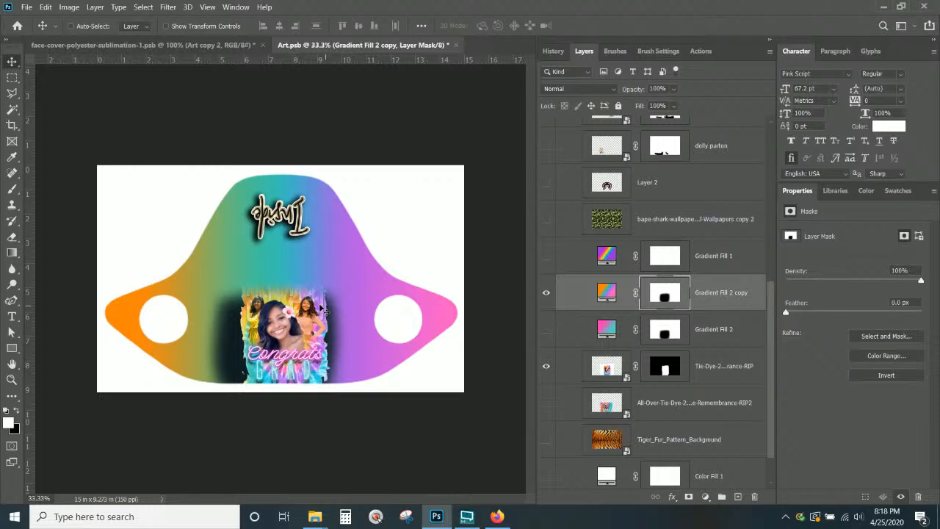
key(b)
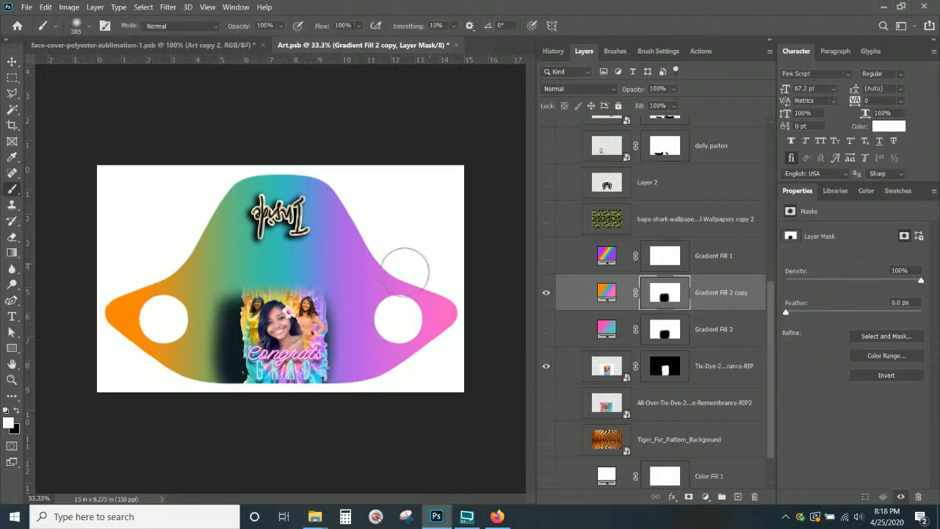
mouse_move(321, 307)
mouse_down()
mouse_move(349, 365)
mouse_move(338, 401)
mouse_move(357, 335)
mouse_move(342, 384)
mouse_up()
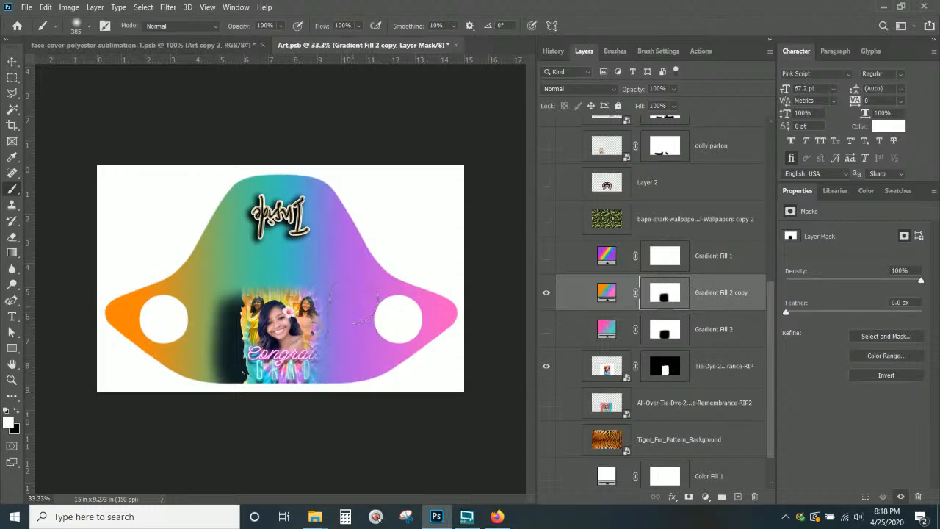
mouse_move(224, 298)
mouse_down()
mouse_move(199, 417)
mouse_move(197, 362)
mouse_move(214, 304)
mouse_move(215, 396)
mouse_up()
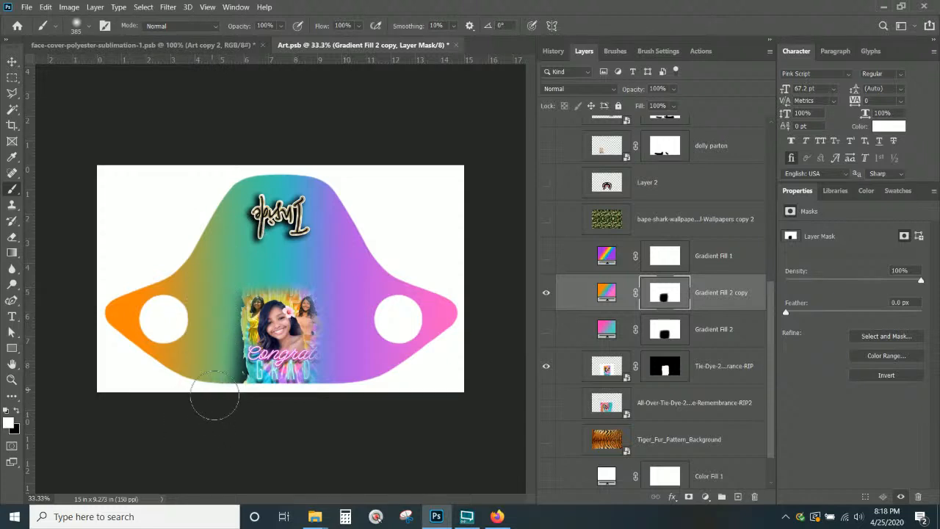
mouse_move(214, 396)
mouse_down()
mouse_move(207, 400)
mouse_move(245, 313)
mouse_move(213, 389)
mouse_move(224, 396)
mouse_up()
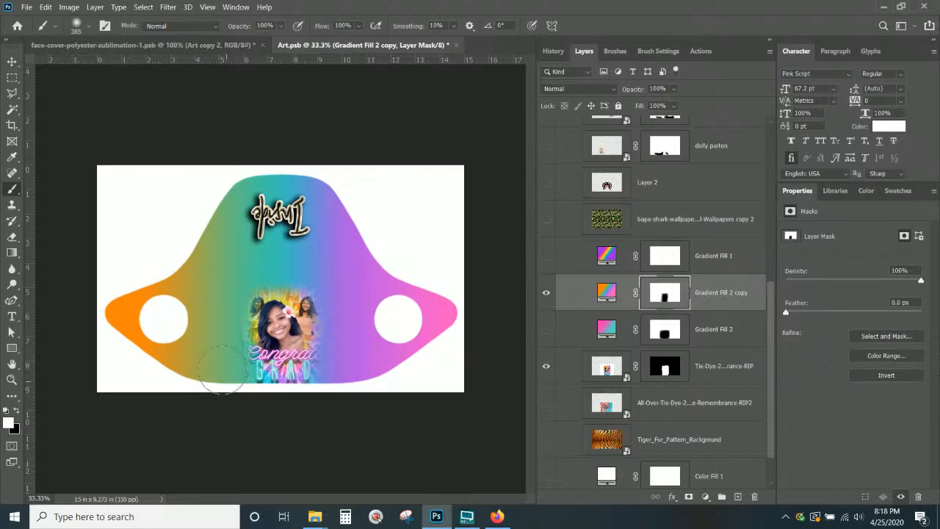
scroll(262, 193, up, 1)
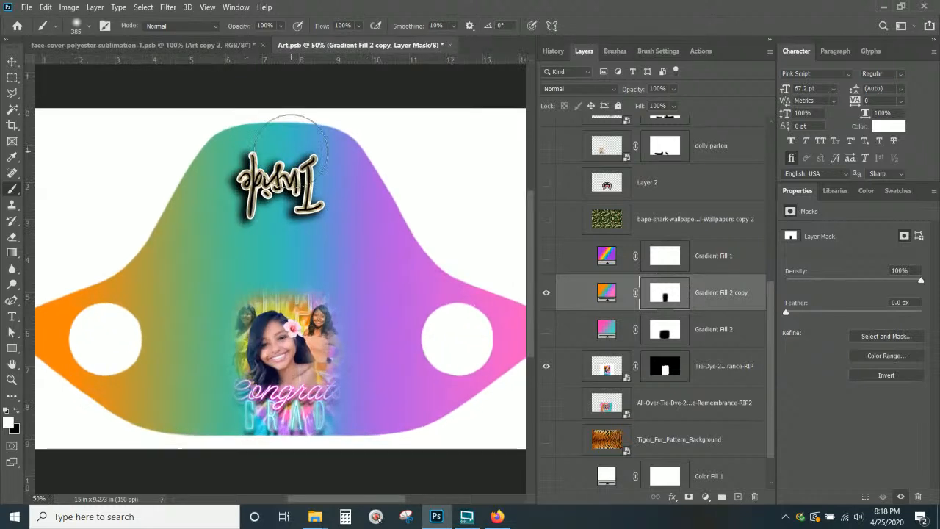
scroll(271, 185, down, 2)
scroll(272, 183, down, 1)
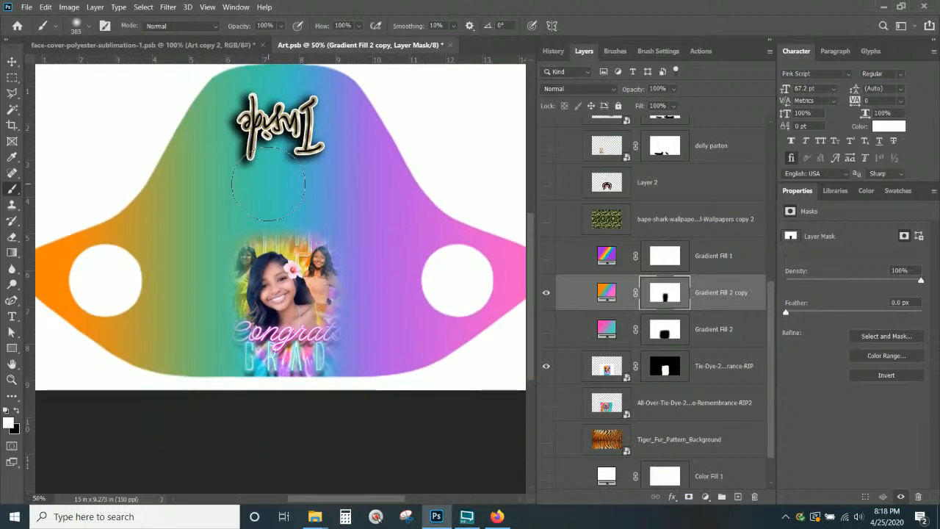
Step: Move the graduation image layer above Gradient Fill 2 copy and refine its mask's selection with a softer feather in Select and Mask
drag(695, 366, 695, 286)
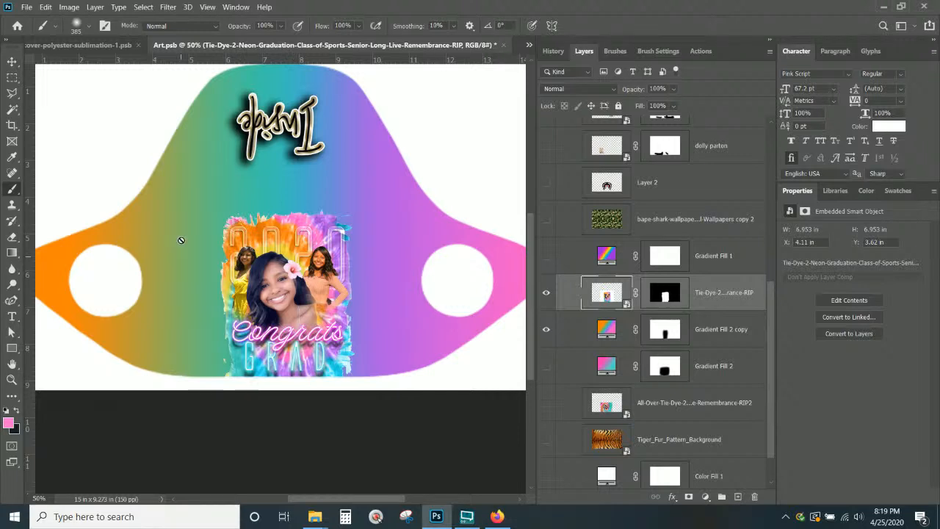
ctrl+click(659, 301)
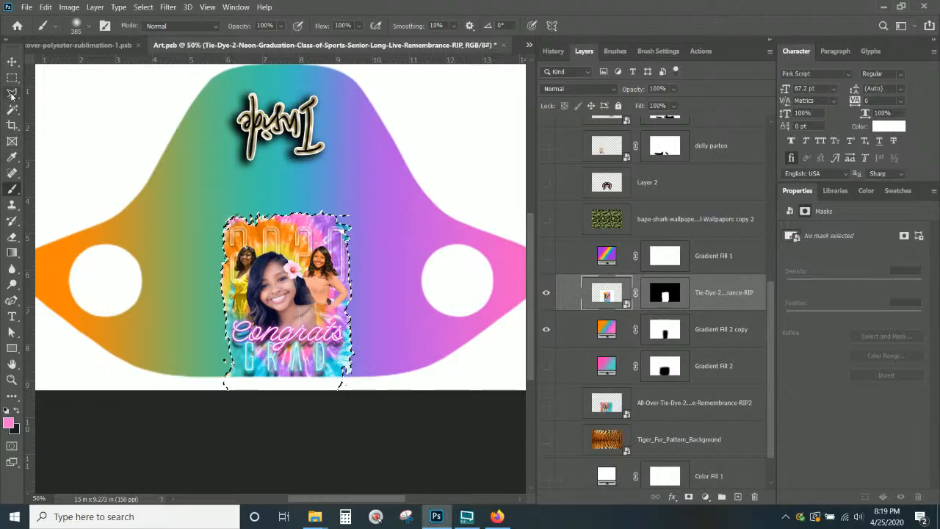
key(alt+ctrl+r)
click(814, 342)
drag(822, 343, 828, 343)
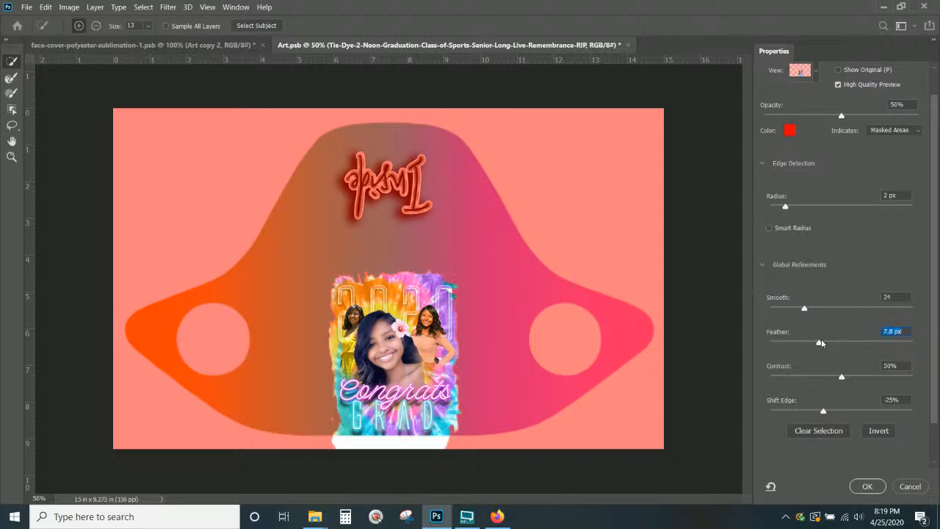
drag(827, 343, 823, 345)
click(867, 487)
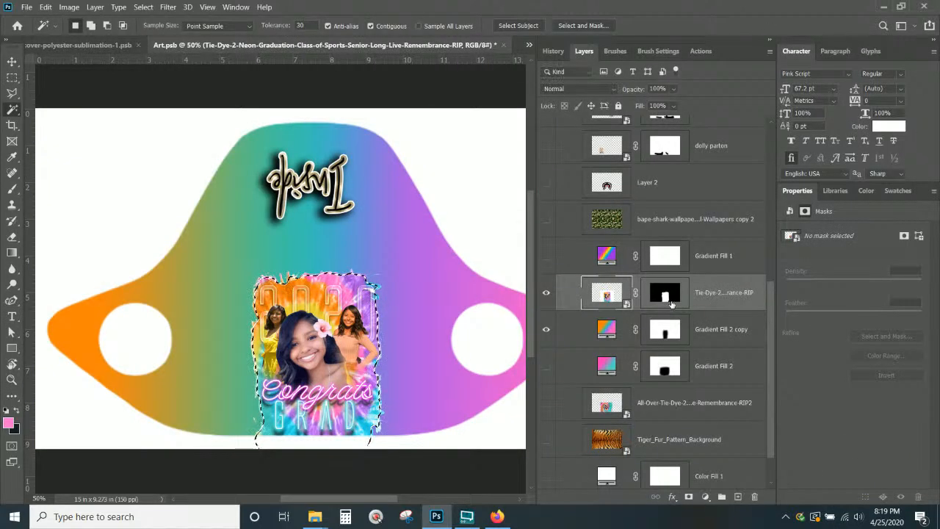
Step: Delete the graduation image's old layer mask and create a new one from the refined selection
right_click(669, 298)
click(706, 320)
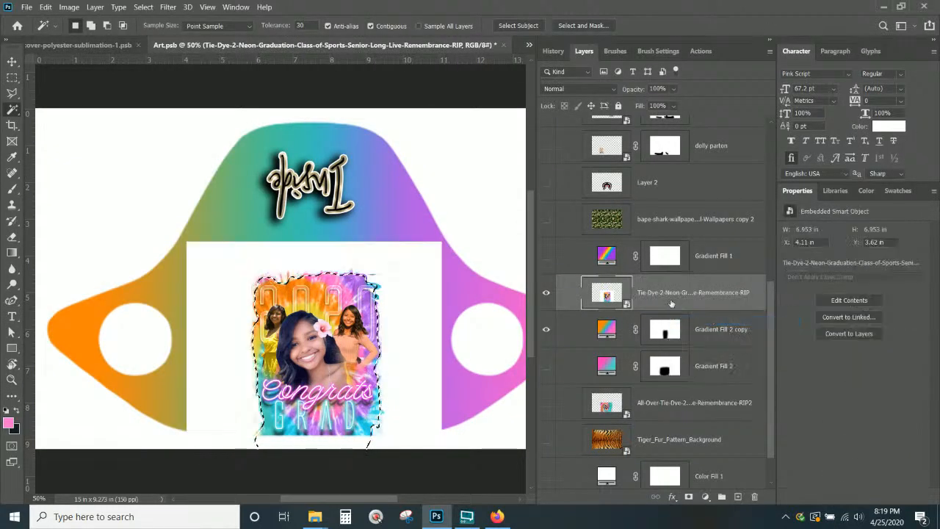
click(688, 498)
key(ctrl+minus)
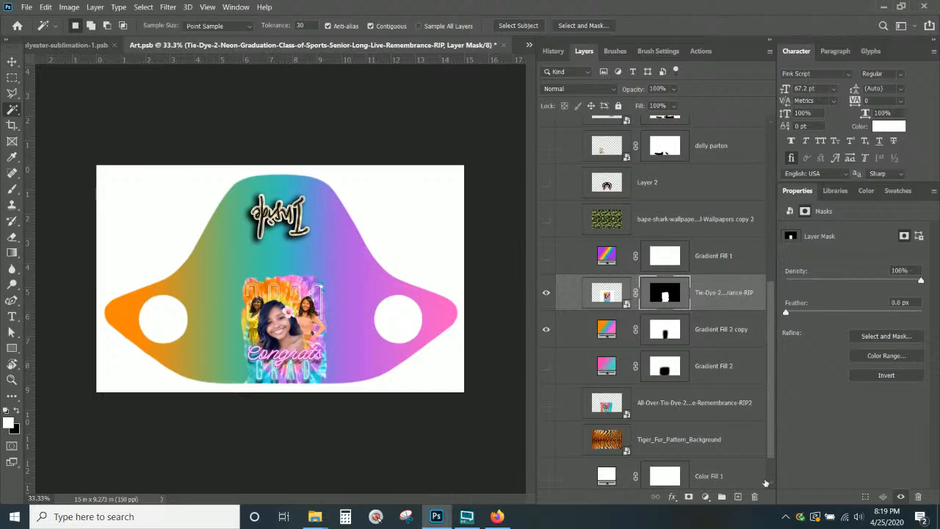
Step: Try the Radial style on the Gradient Fill 2 copy gradient and change it to the Angle style
double_click(607, 329)
click(563, 145)
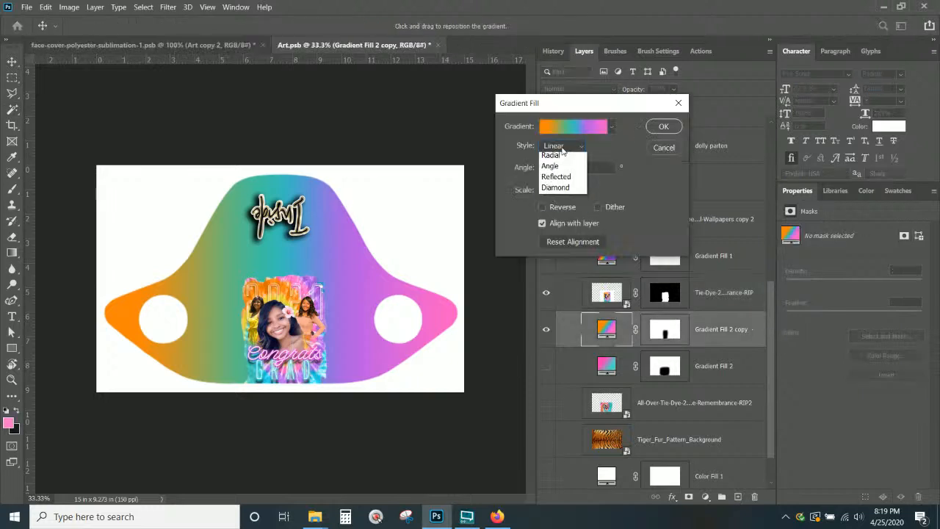
click(564, 169)
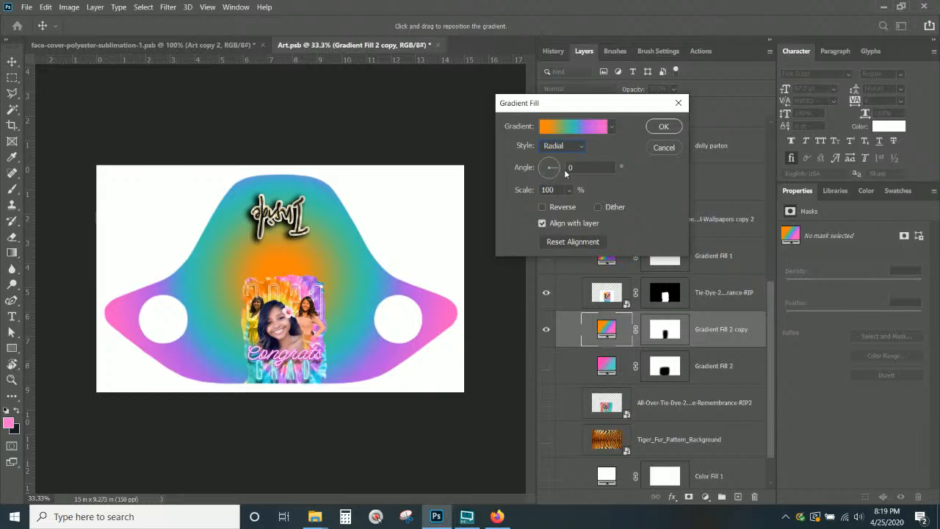
click(564, 147)
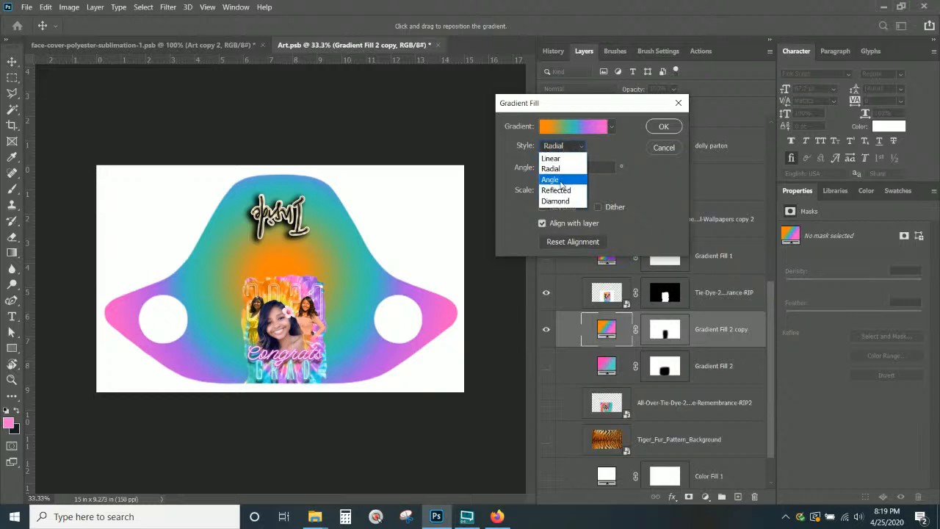
click(561, 180)
Step: Shift the gradient's pink stop inward and put an orange stop at 100%, closing the colour loop
click(597, 130)
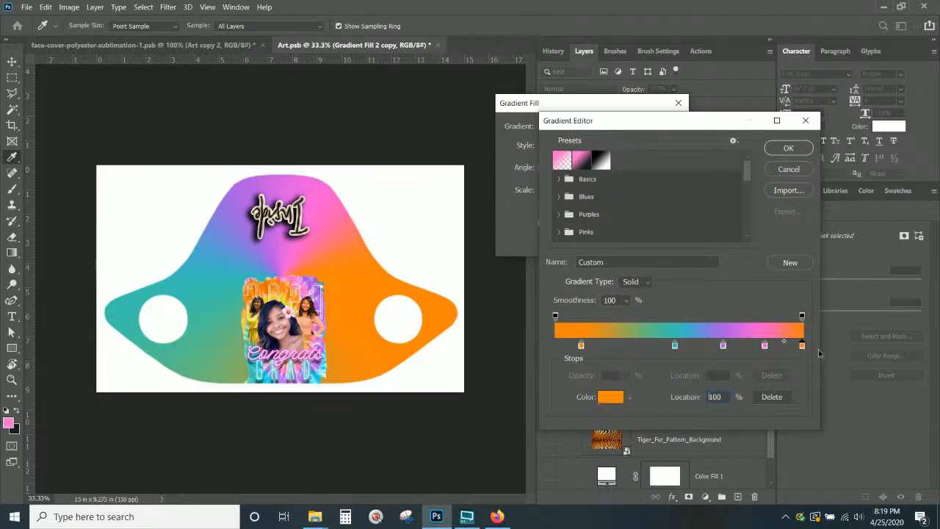
drag(802, 345, 818, 349)
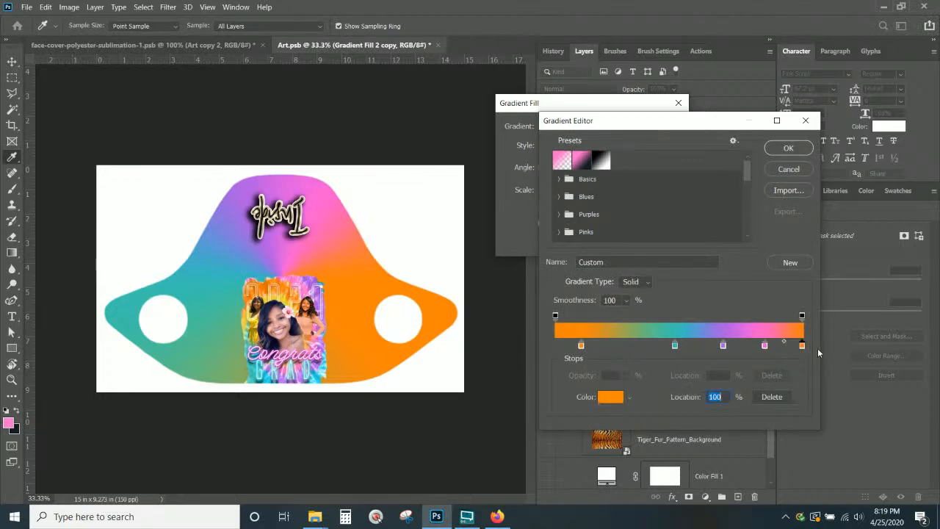
click(789, 148)
Step: Rotate the angle gradient to -150.89° and apply the gradient fill
mouse_move(556, 169)
mouse_down()
mouse_move(542, 160)
mouse_move(542, 174)
mouse_up()
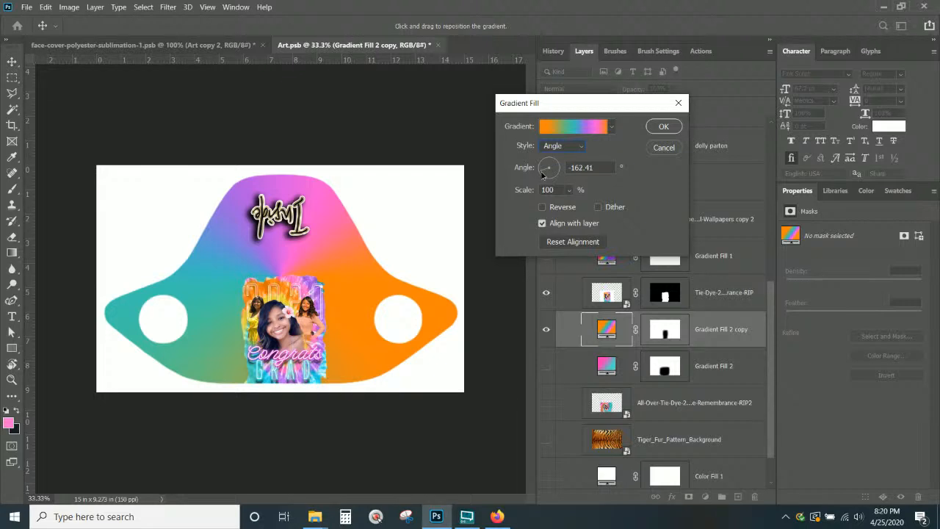
drag(542, 174, 545, 177)
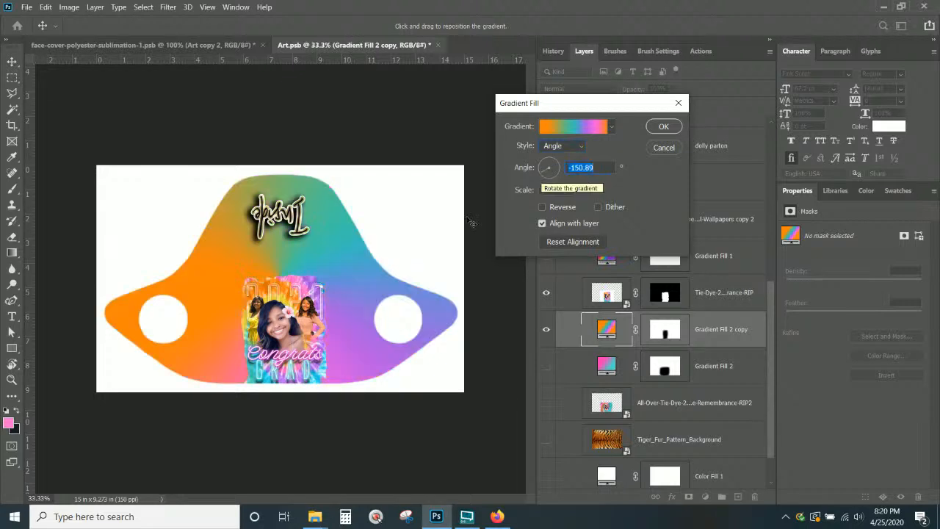
click(677, 128)
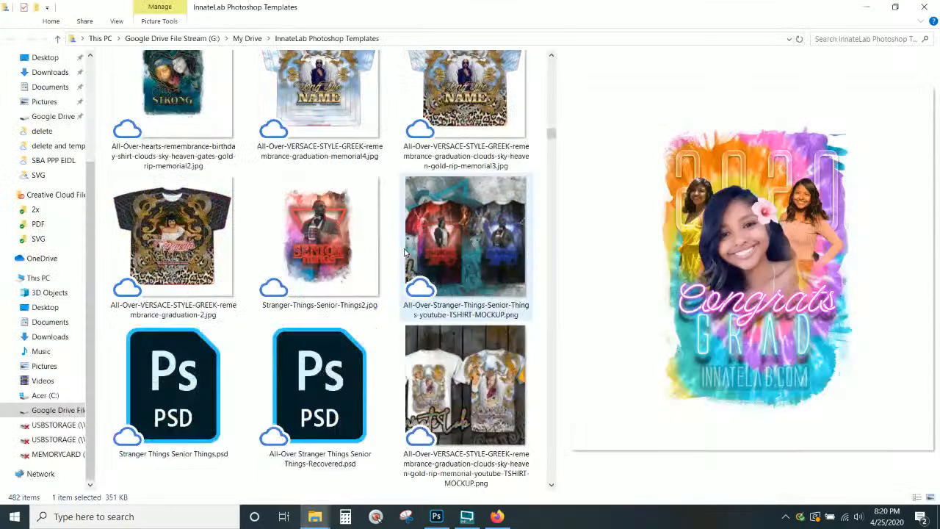
Step: Look through the InnateLab Photoshop Templates folder and preview the blue and silver Proud Mom 2020 graduate image
scroll(404, 252, down, 10)
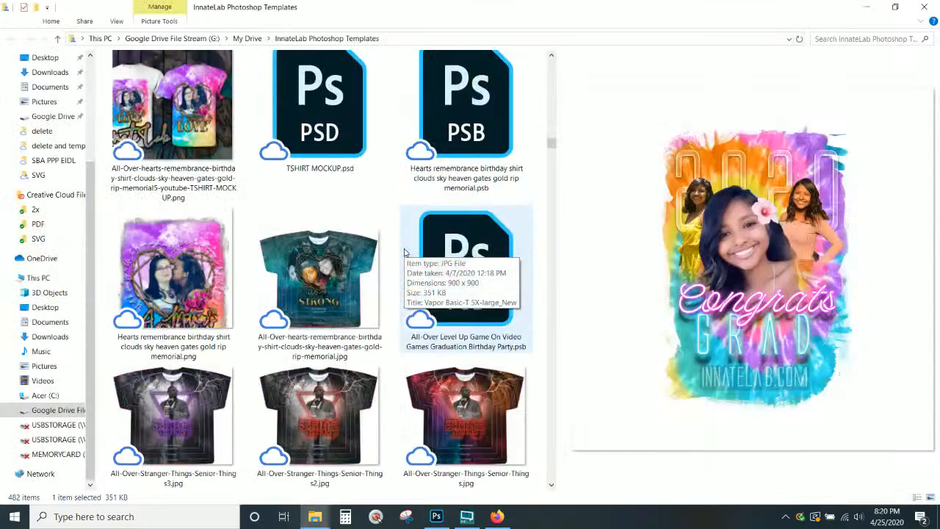
scroll(404, 252, down, 20)
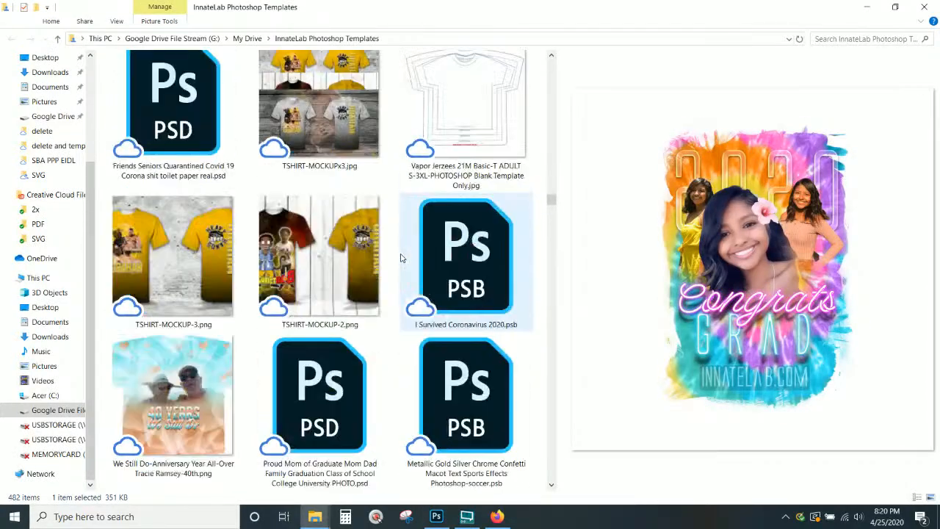
scroll(401, 257, down, 10)
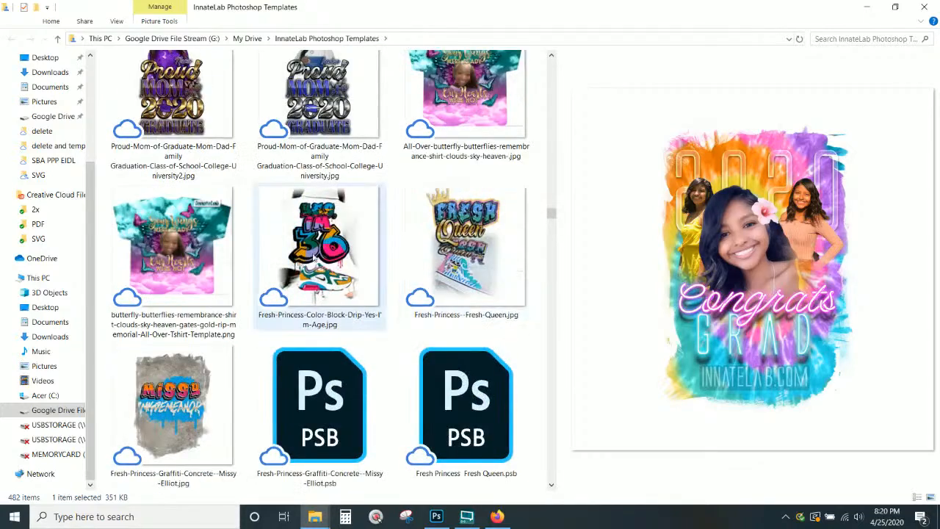
scroll(316, 250, up, 1)
click(317, 151)
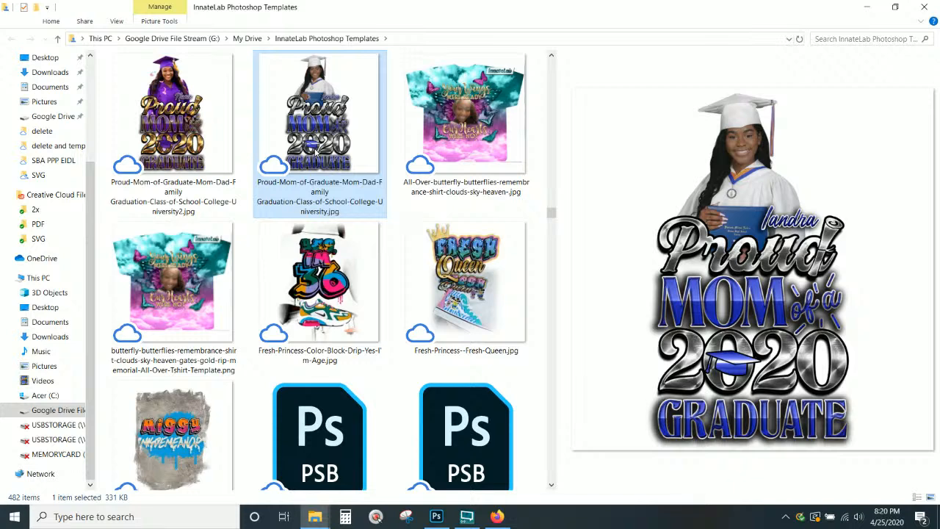
Step: Search the templates folder for png and place the Class of Photo Graduation Kobe image into the Art.psb artwork
click(833, 39)
text(pnng\)
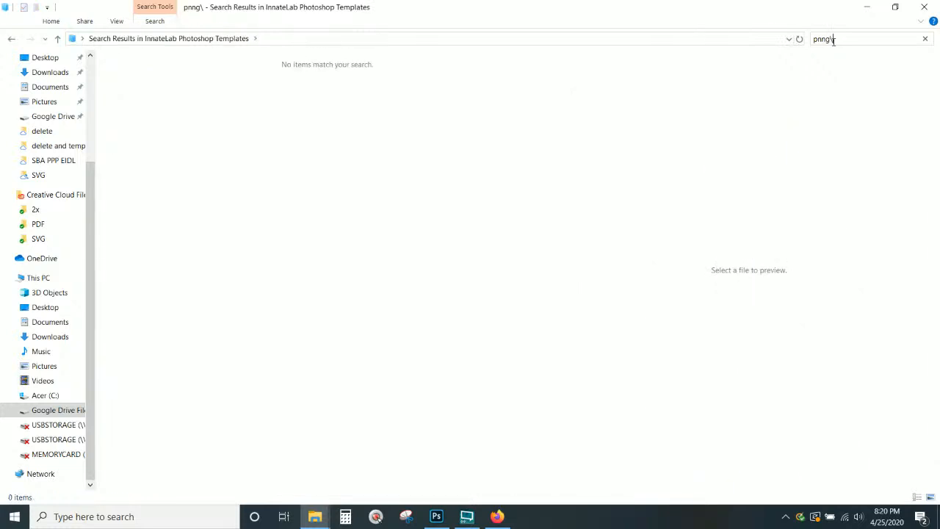
key(BackSpace)
key(BackSpace)
key(BackSpace)
text(g)
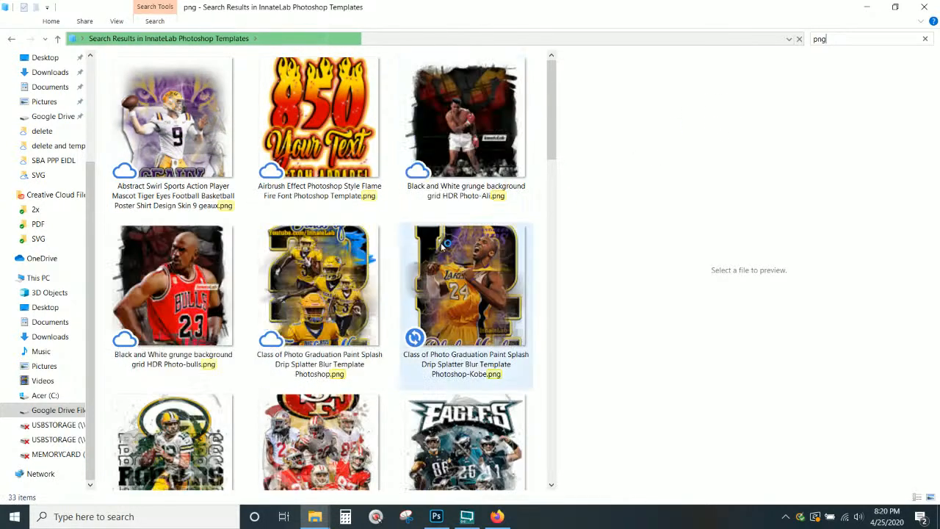
click(456, 285)
drag(462, 298, 271, 294)
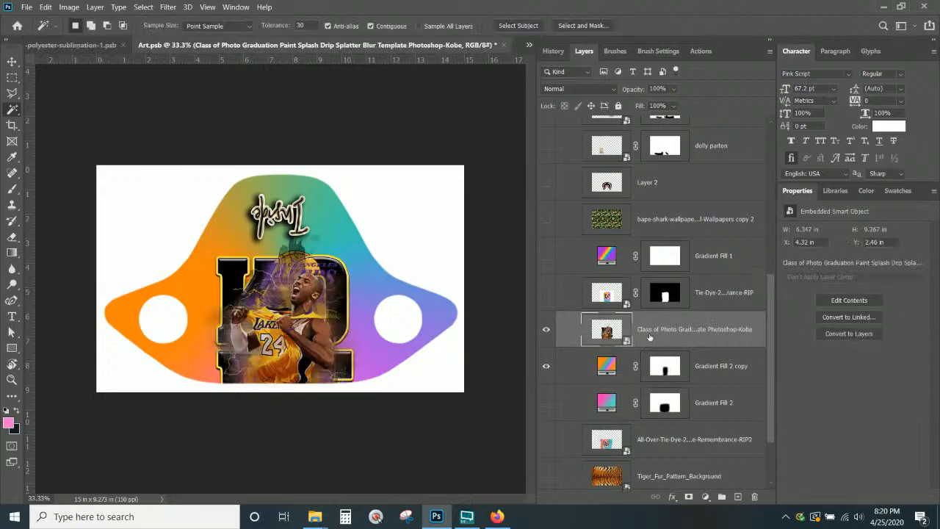
Step: Scale the placed Kobe image down to about 10.9% and centre it on the lower middle of the face cover
key(ctrl+t)
drag(353, 234, 308, 296)
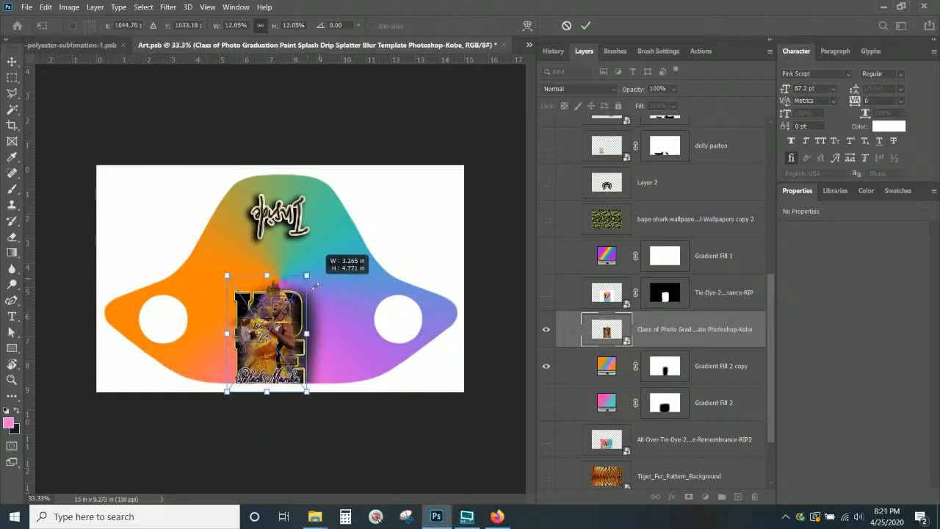
drag(317, 283, 314, 290)
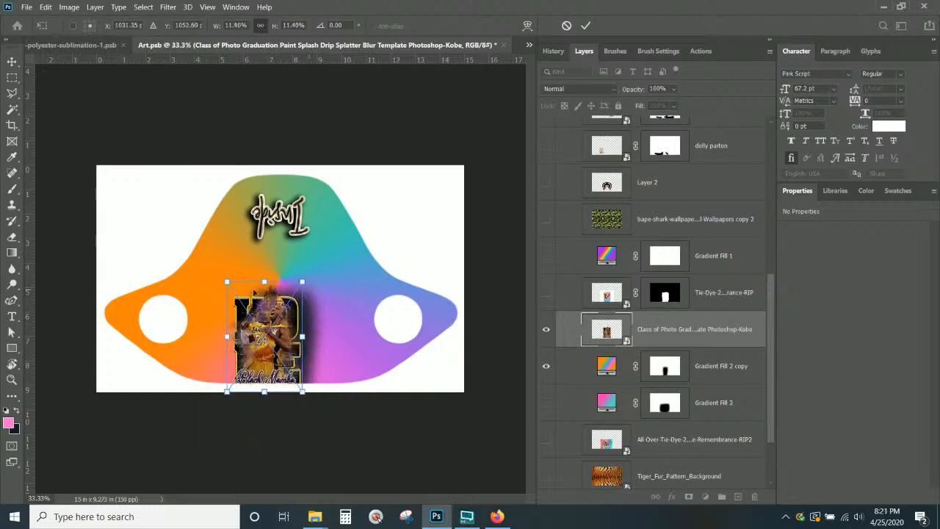
drag(264, 321, 280, 316)
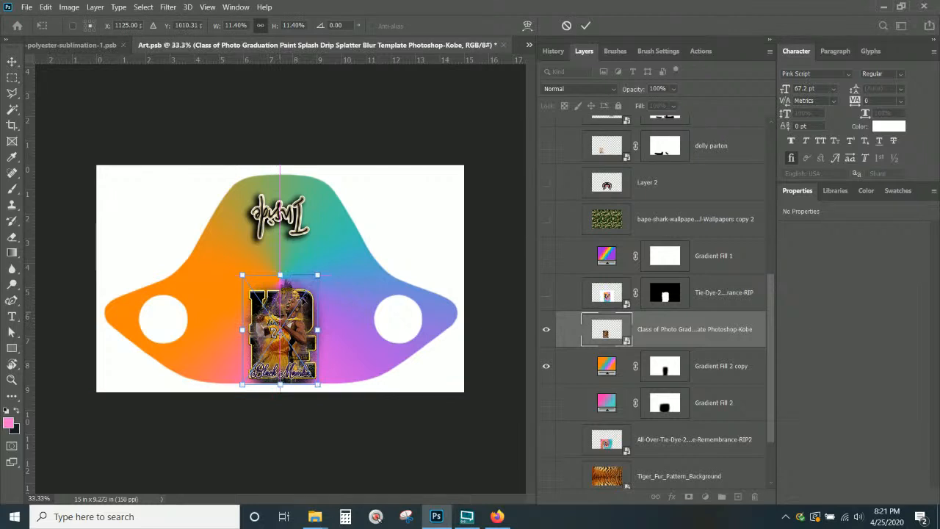
drag(318, 275, 315, 278)
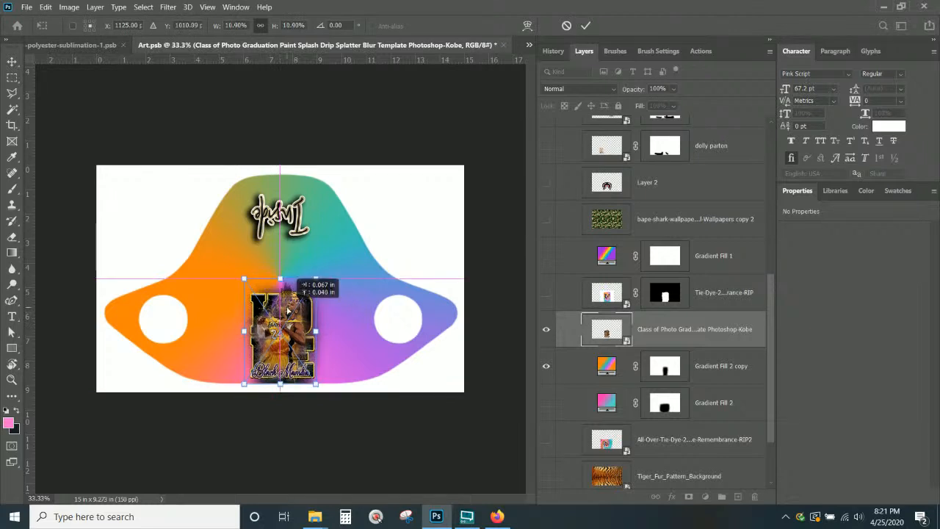
key(Return)
key(w)
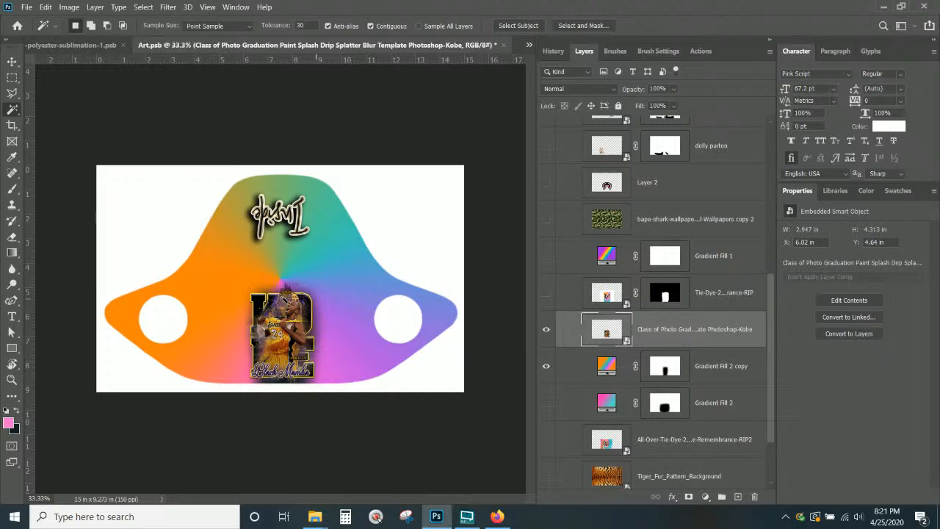
Step: Hide the Gradient Fill 2 copy layer behind the Kobe image
key(ctrl+plus)
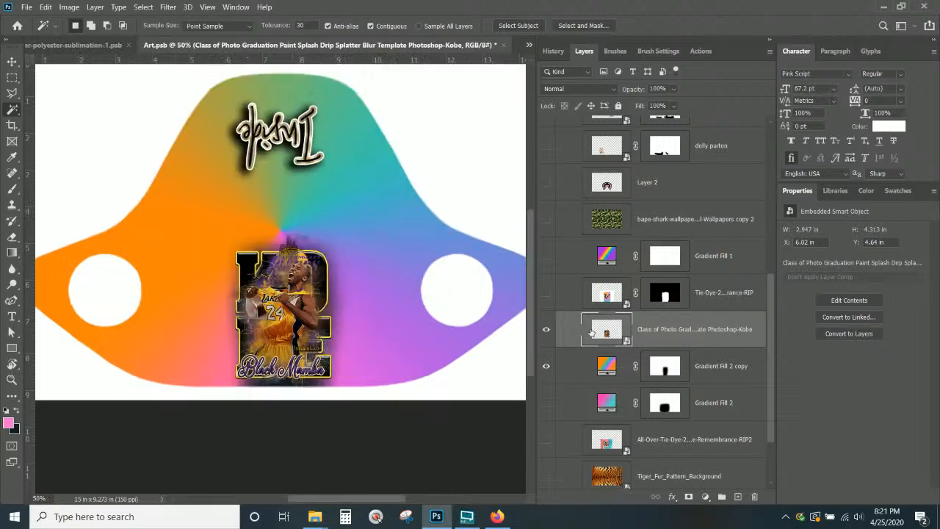
click(545, 368)
click(545, 368)
click(731, 368)
right_click(731, 368)
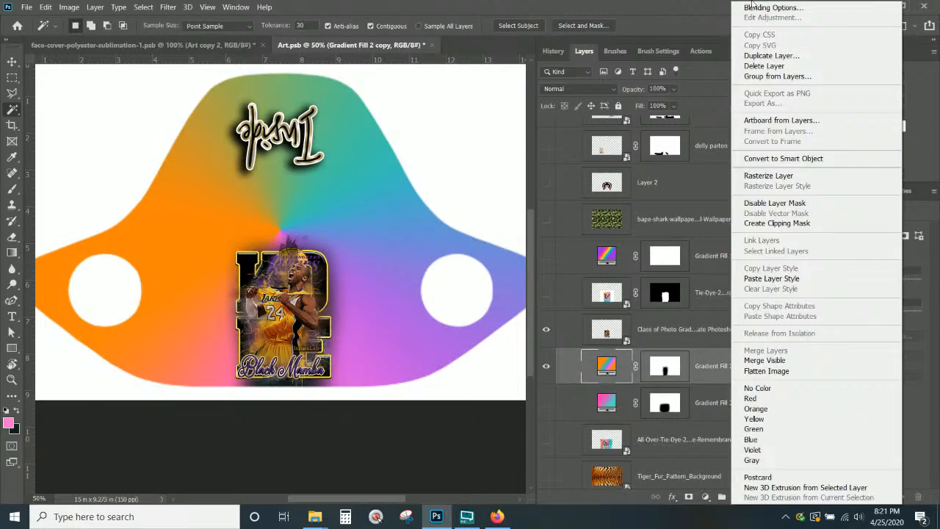
click(699, 365)
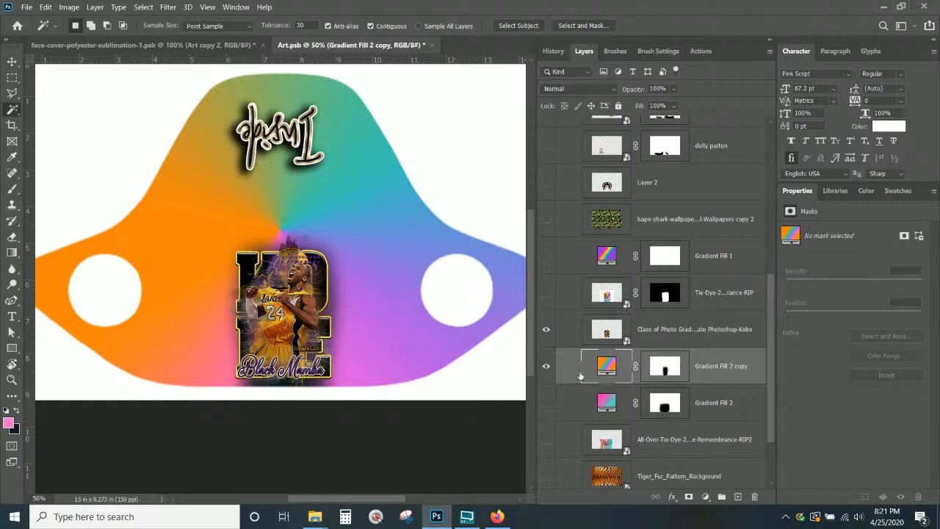
click(546, 367)
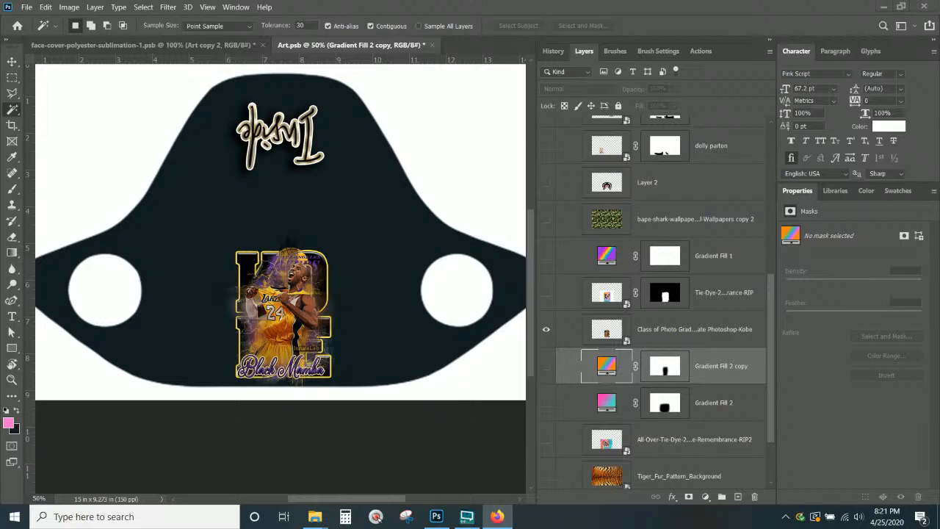
Step: Switch to Firefox, show the image results for lakers wallpaper and open the purple I LOVE LA city wallpaper
click(497, 516)
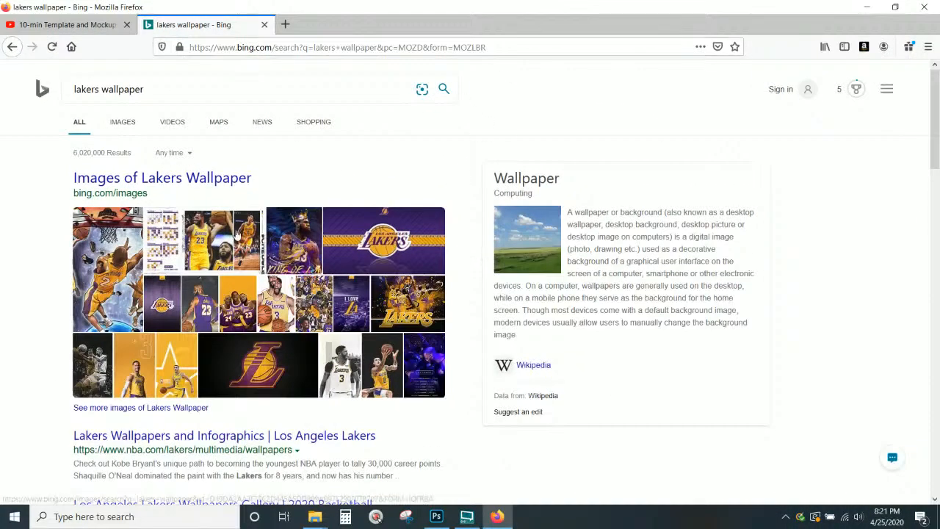
click(120, 126)
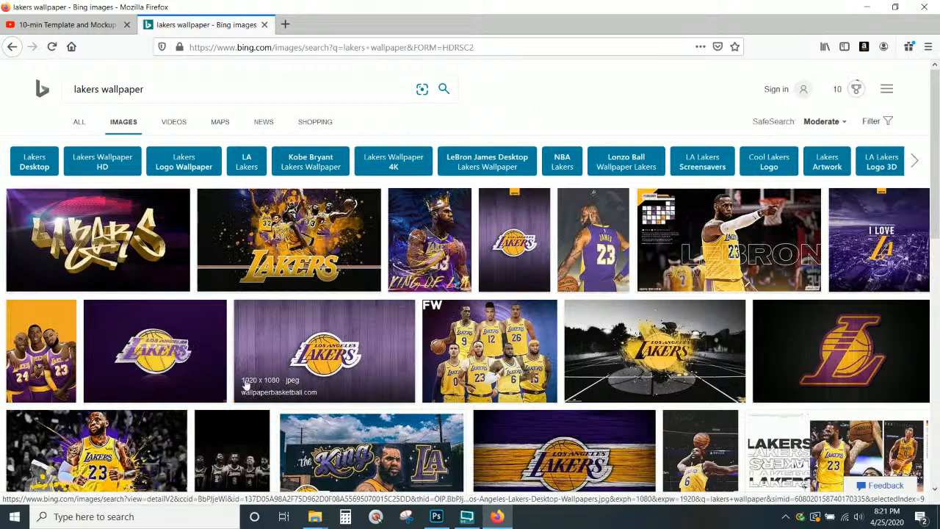
click(293, 328)
Step: Save the I LOVE LA wallpaper to the computer as i6_12.jpg.webp
right_click(442, 265)
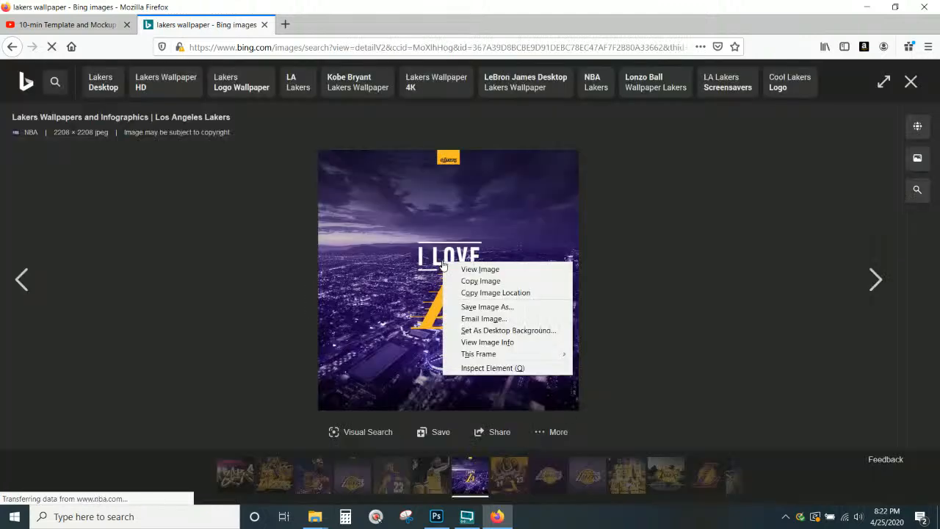
click(465, 307)
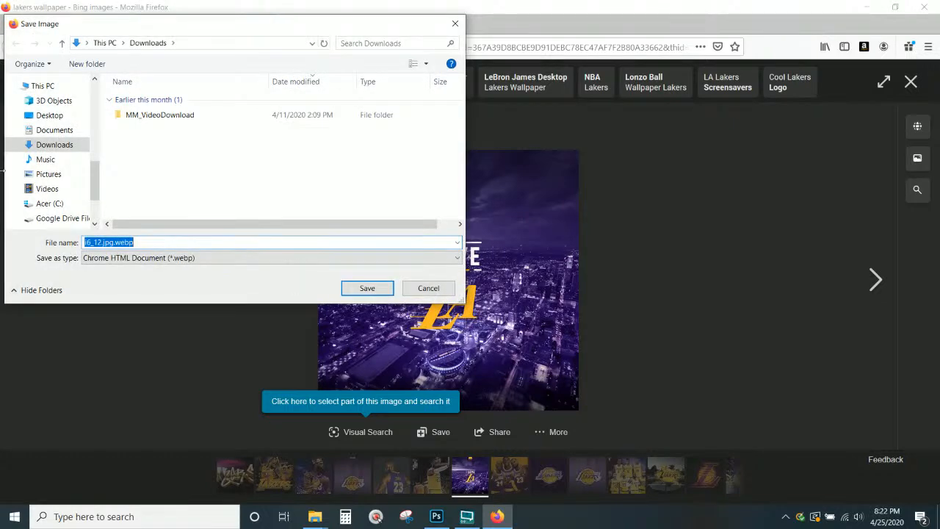
drag(94, 175, 94, 95)
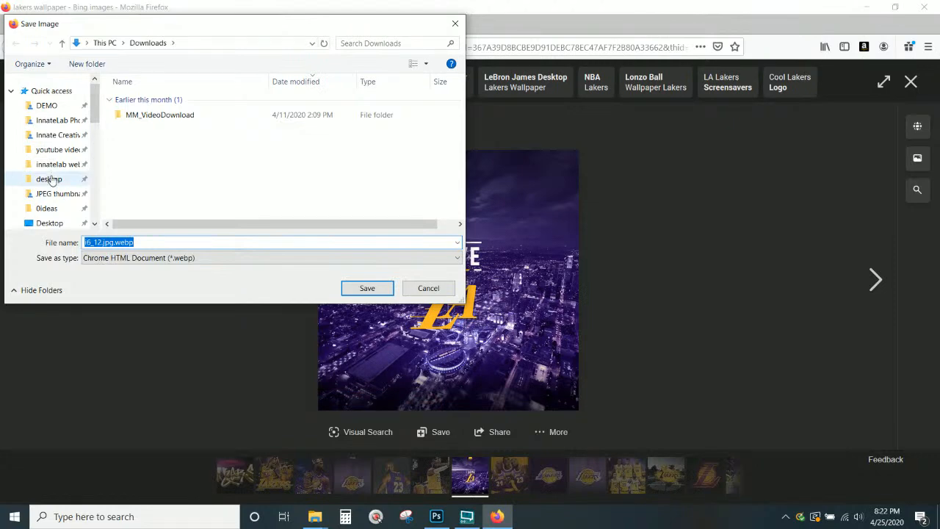
key(Return)
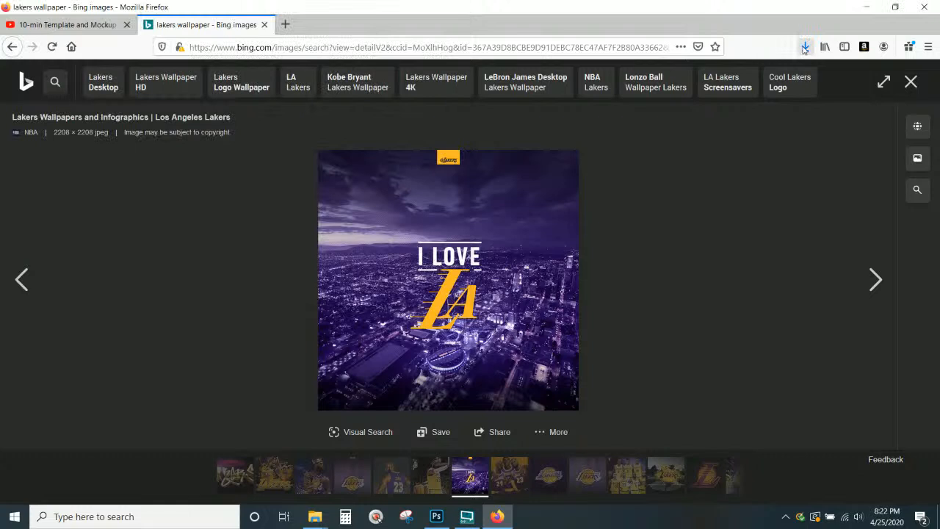
Step: Show the downloaded i6_12.jpg.webp file in its containing Downloads folder and reposition that folder window over the browser
right_click(615, 77)
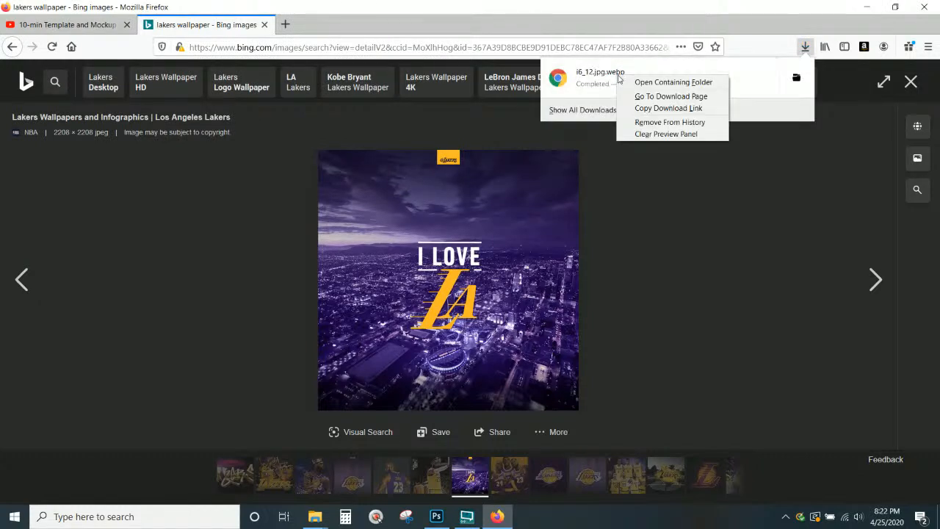
click(196, 9)
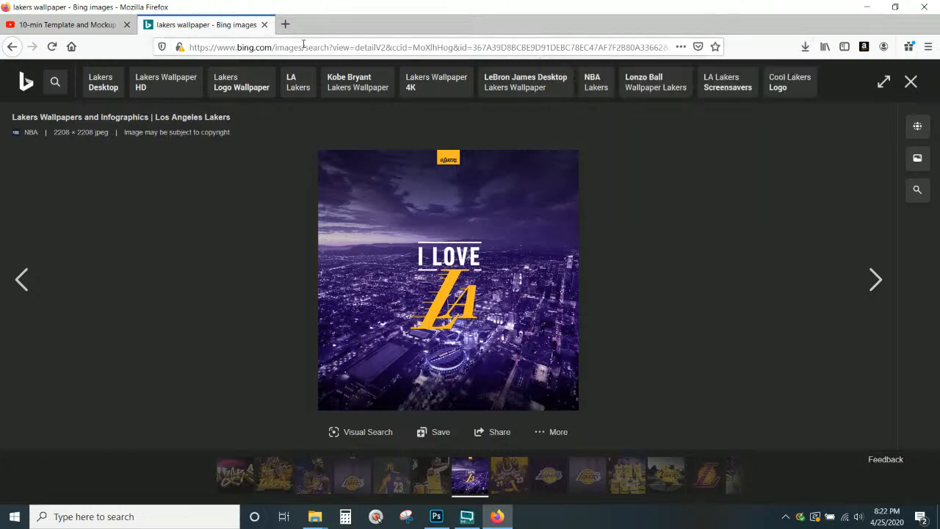
click(805, 46)
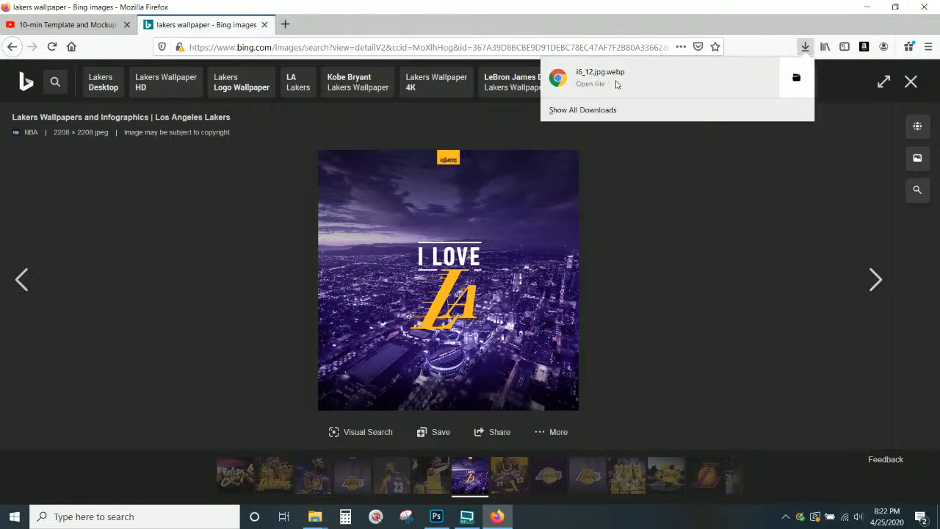
click(797, 78)
drag(834, 122, 321, 44)
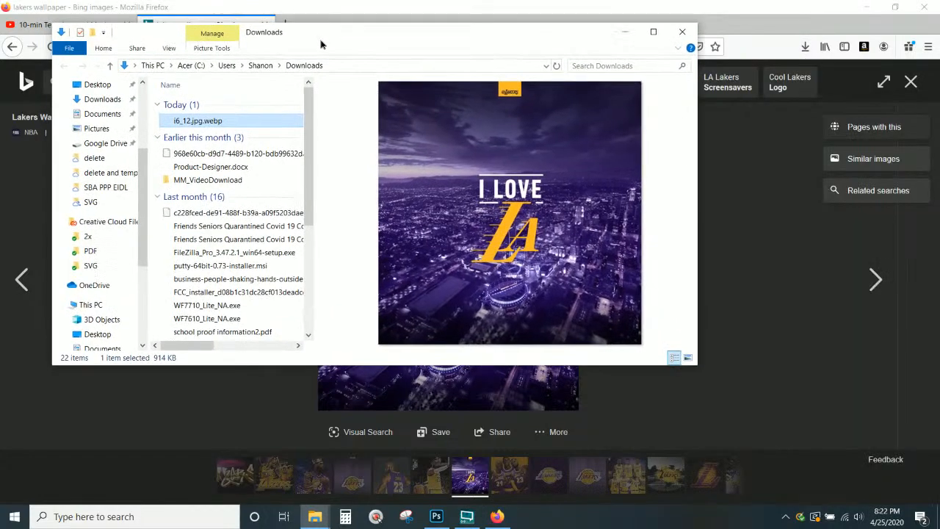
Step: Open the downloaded i6_12.jpg.webp wallpaper in Paint
right_click(219, 124)
mouse_move(300, 182)
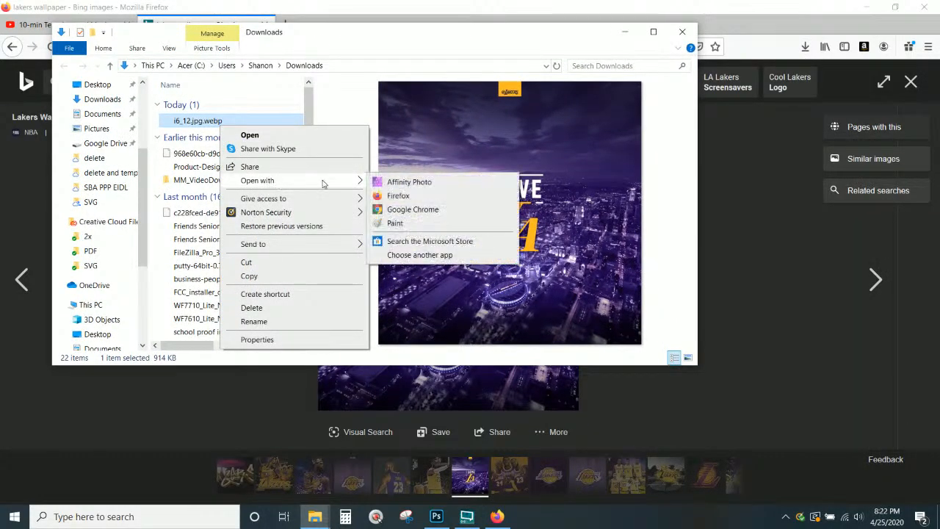
click(397, 223)
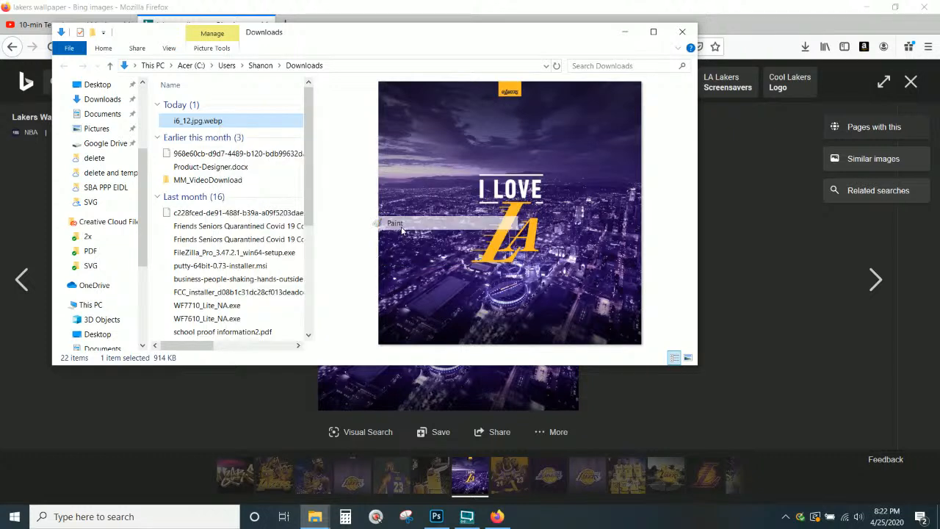
Step: Save the wallpaper to the Desktop as the JPEG file i6_12.jpg, accepting the loss of transparency, and close Paint
key(F12)
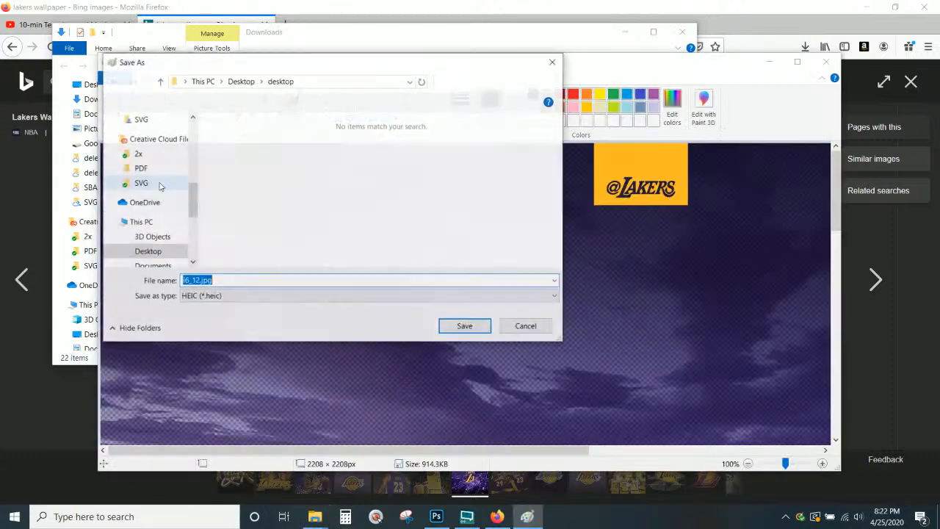
click(249, 296)
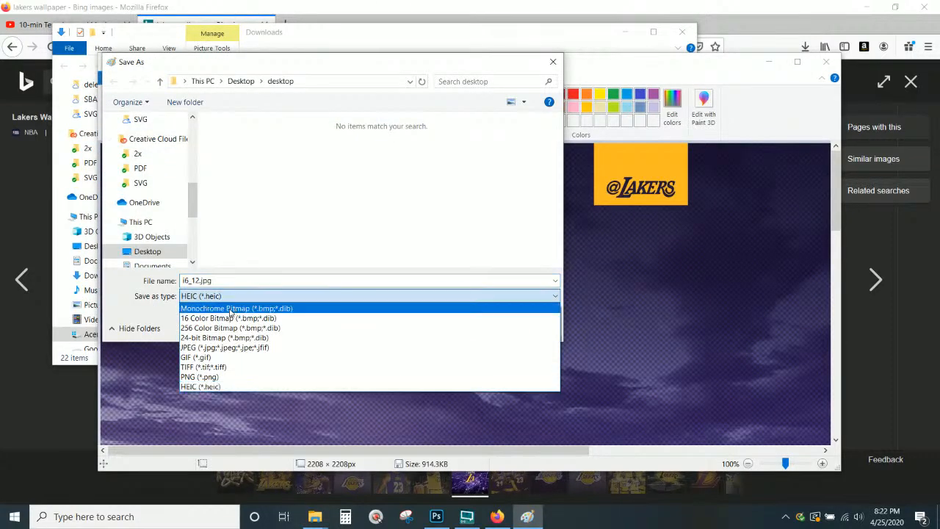
click(212, 351)
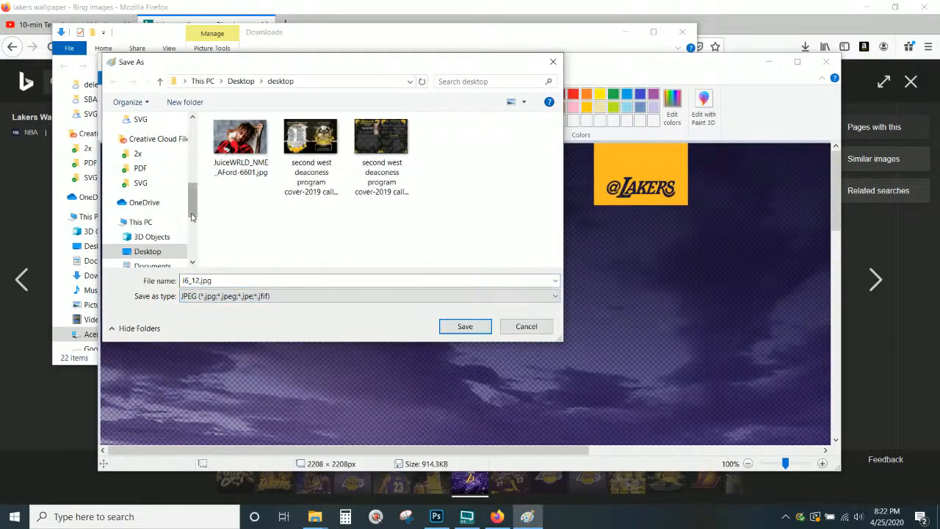
scroll(155, 191, up, 5)
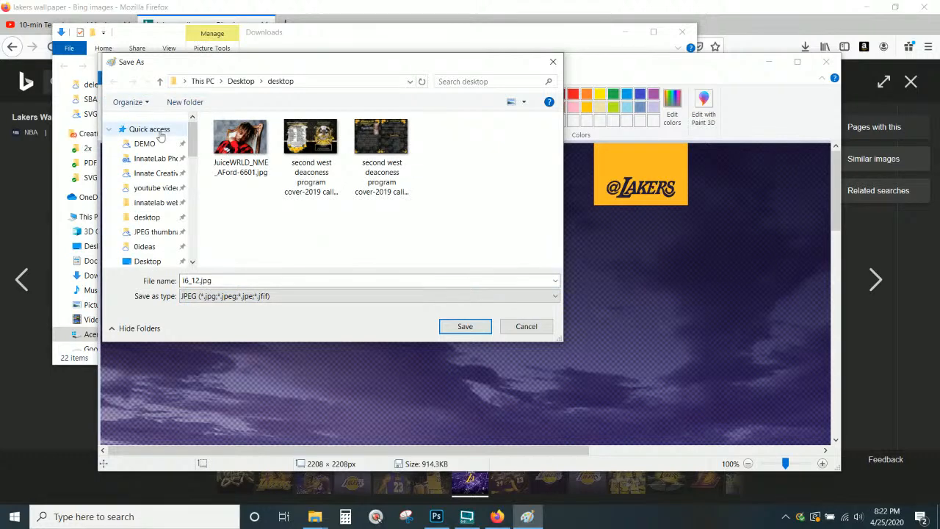
click(147, 261)
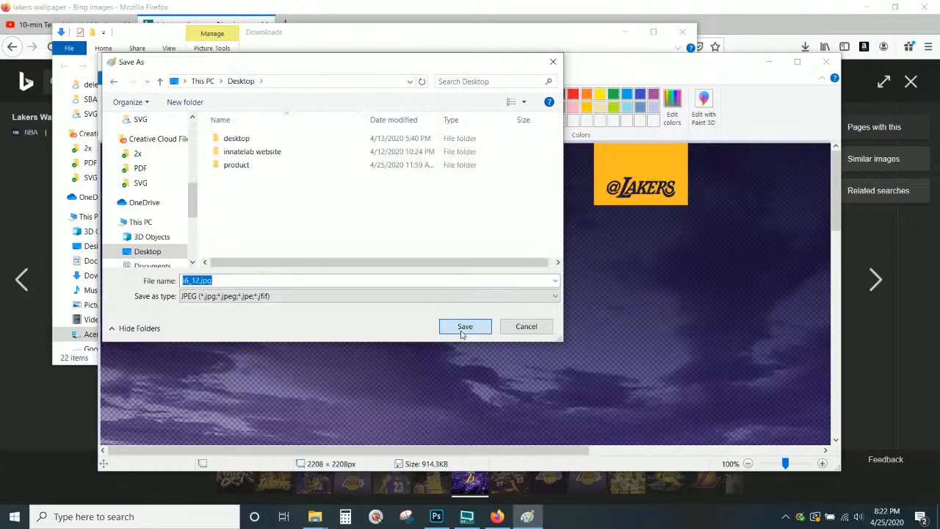
click(462, 326)
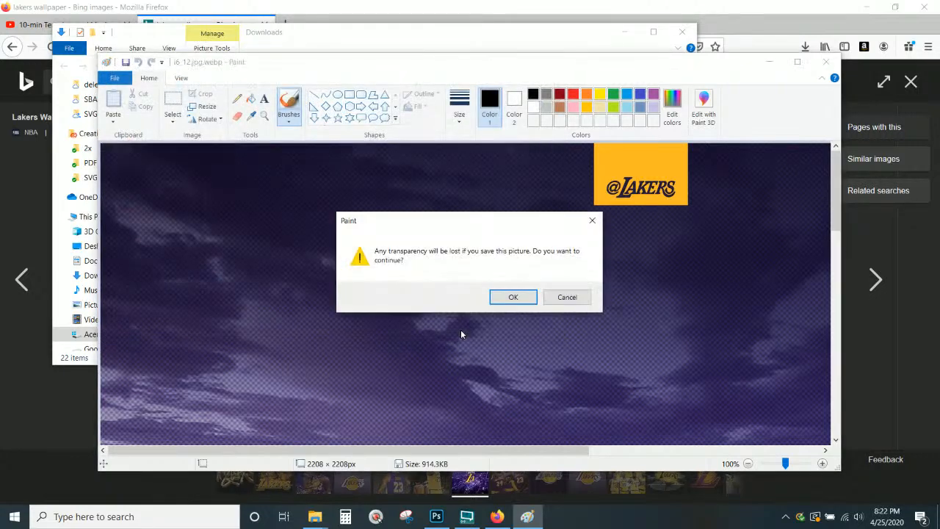
click(514, 297)
click(826, 62)
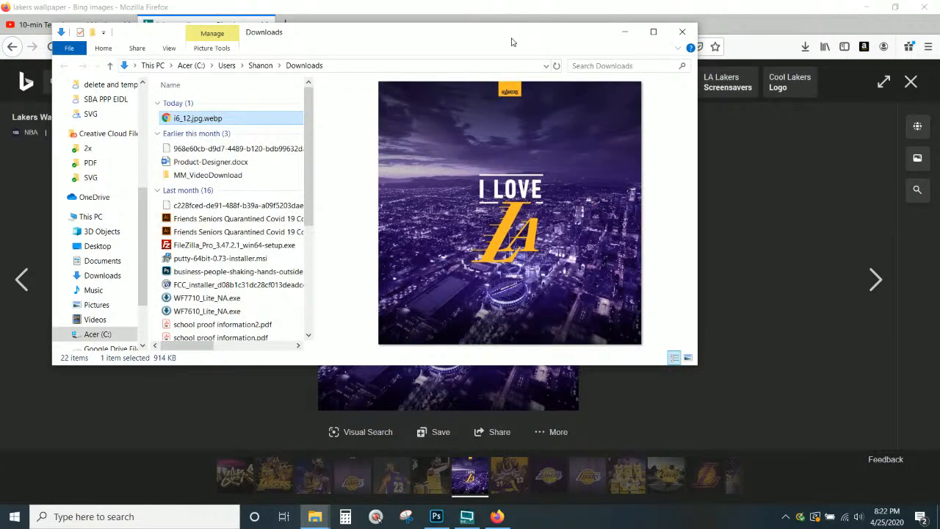
Step: Place the i6_12 wallpaper into Art.psb just beneath the Kobe graphic, clearing away the browser and Flash Player update notice
drag(512, 39, 939, 93)
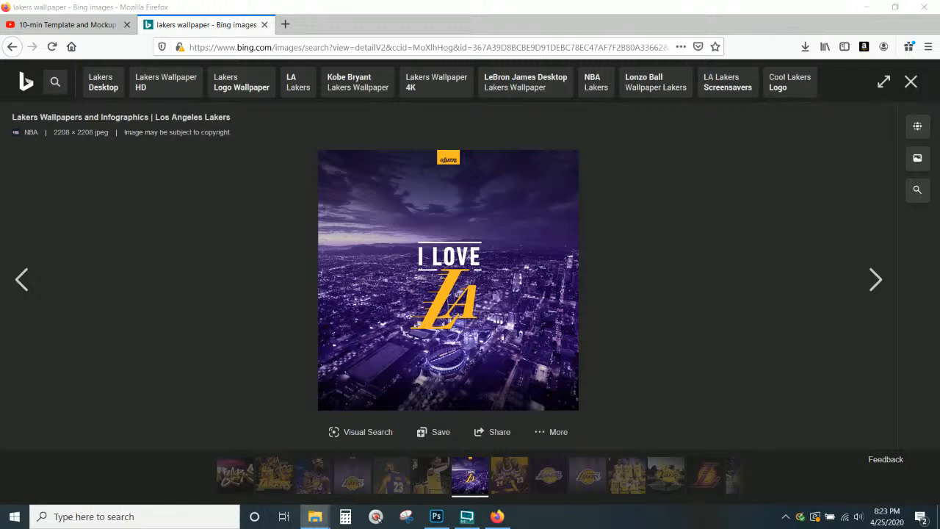
click(866, 7)
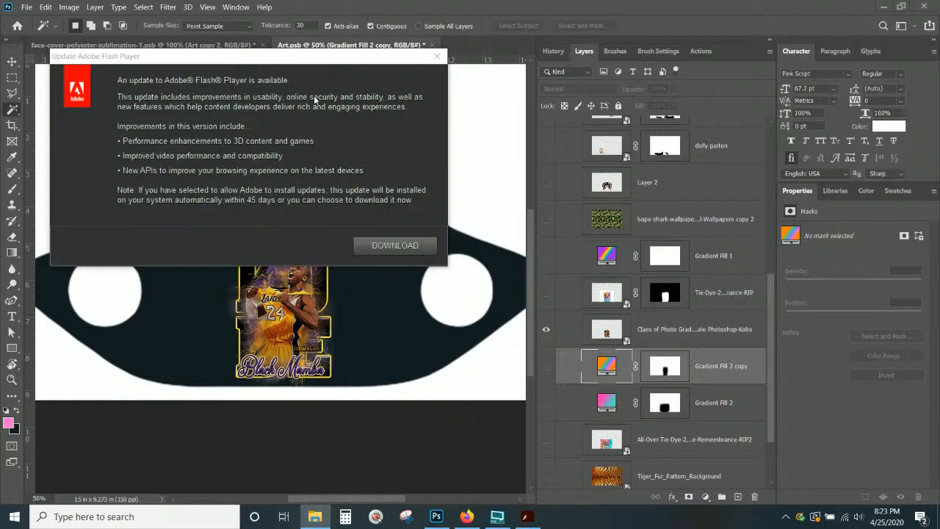
click(437, 56)
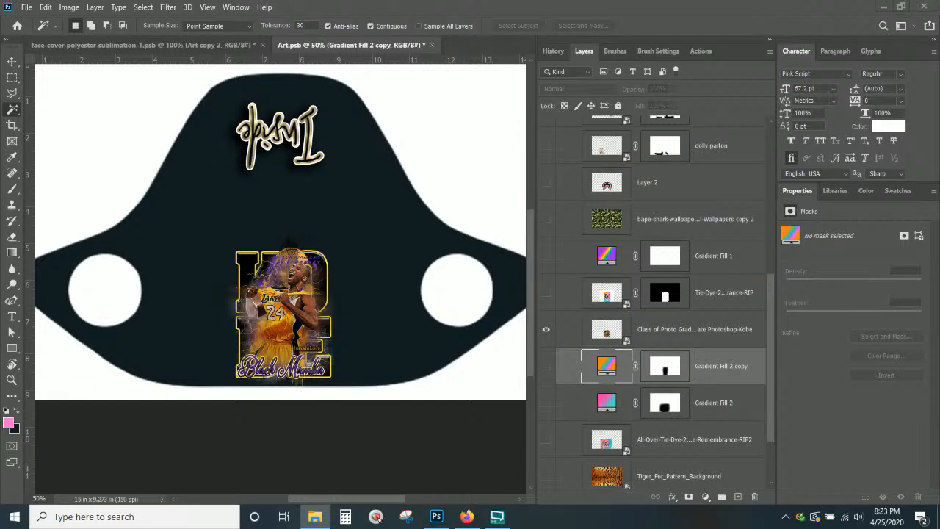
drag(321, 224, 320, 223)
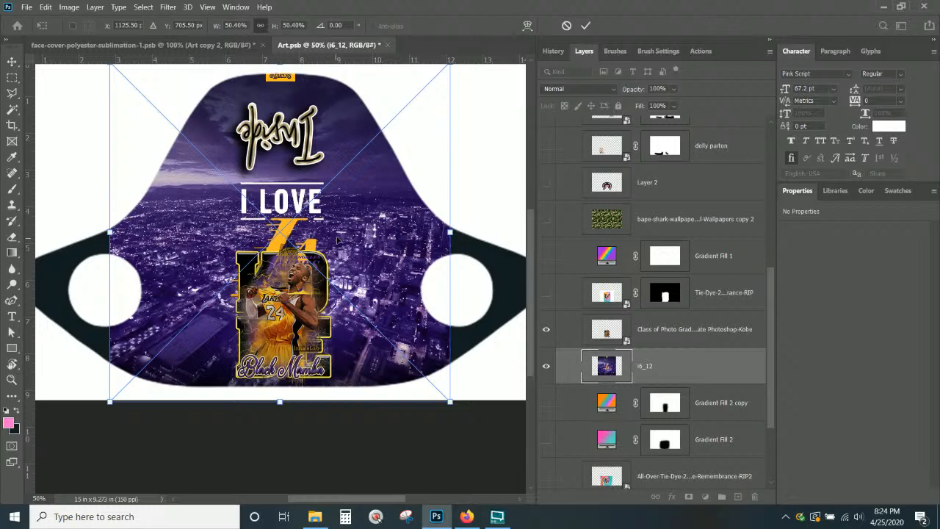
Step: Scale the i6_12 wallpaper to 81.52% width and 78.74% height, positioning it to cover the whole face cover print area
key(ctrl+minus)
drag(345, 391, 509, 465)
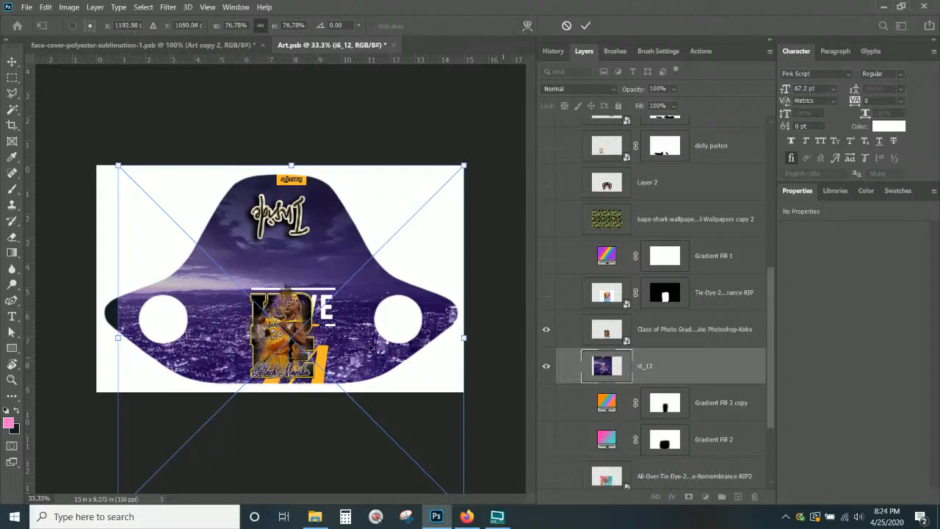
drag(351, 315, 329, 263)
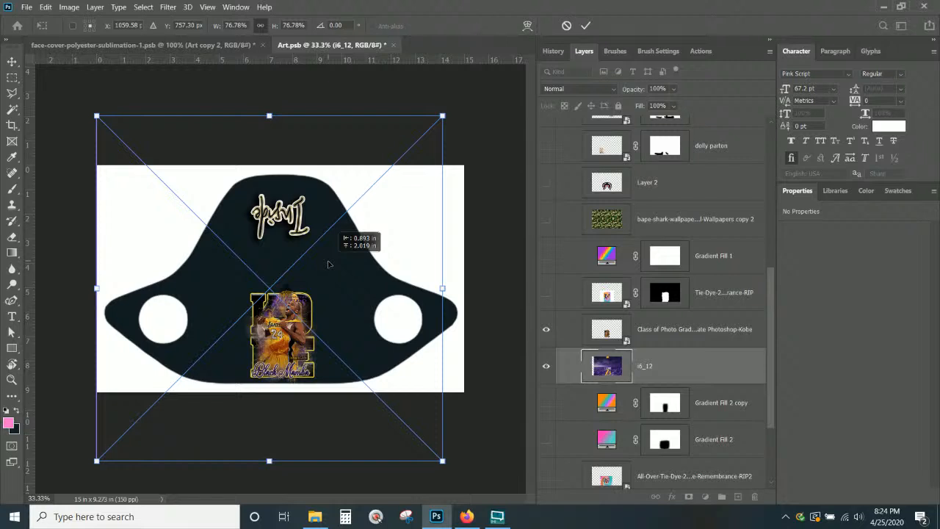
drag(443, 287, 471, 292)
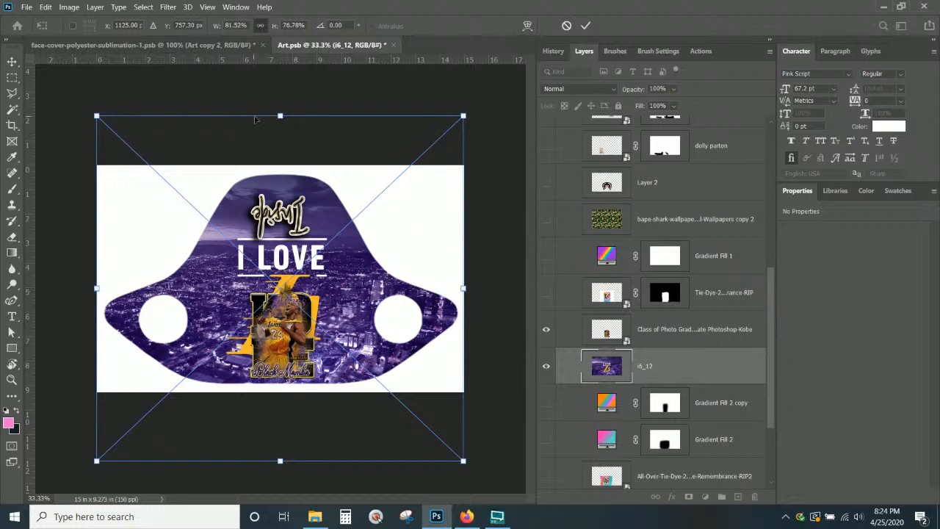
mouse_move(280, 115)
mouse_down()
mouse_move(280, 94)
mouse_move(280, 108)
mouse_up()
drag(332, 301, 336, 263)
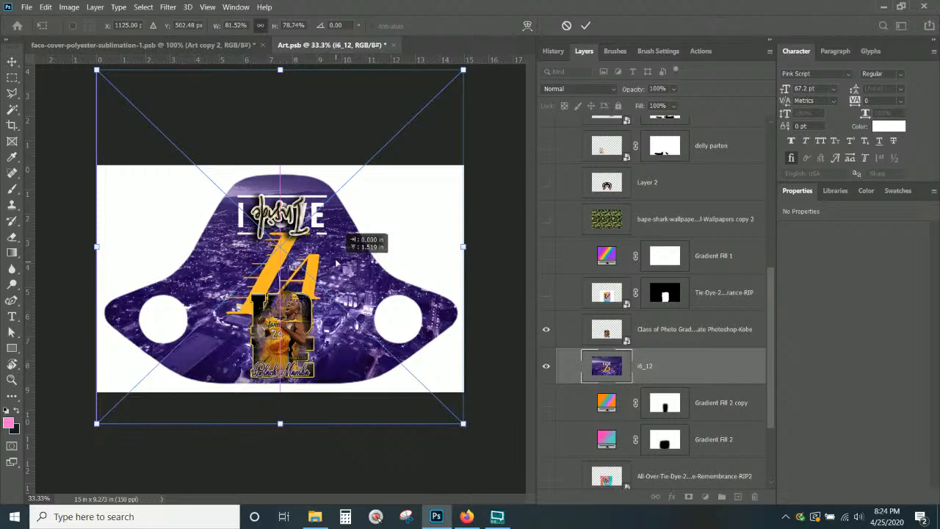
drag(336, 262, 330, 318)
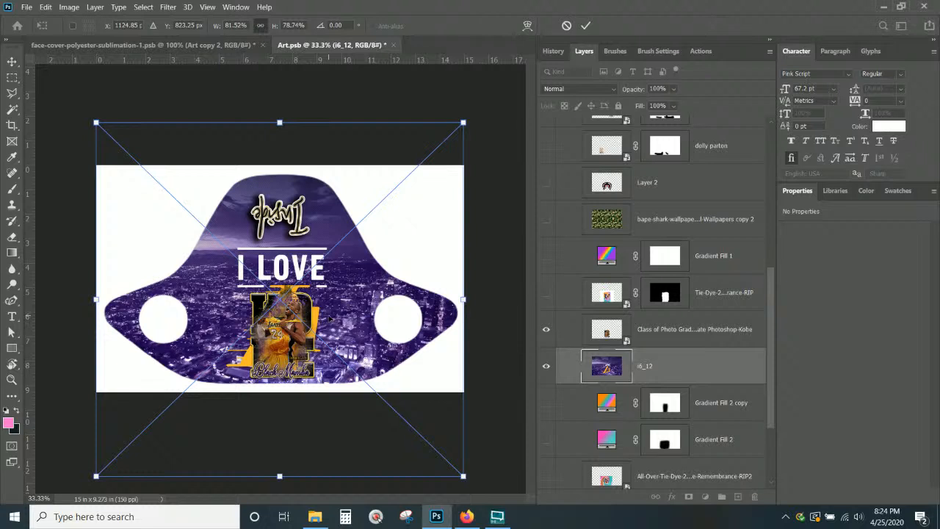
key(Return)
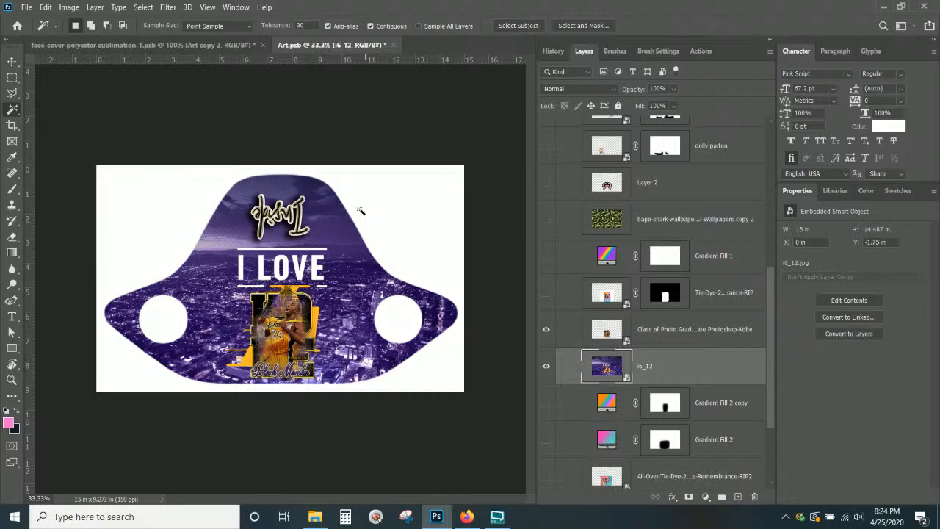
Step: Save and close the Art.psb artwork to update the face cover mockup
key(ctrl+s)
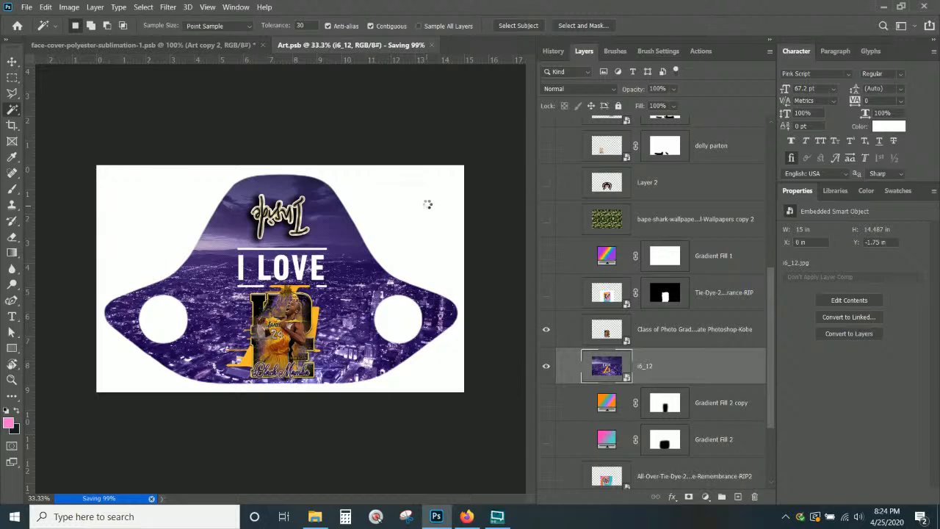
key(ctrl+w)
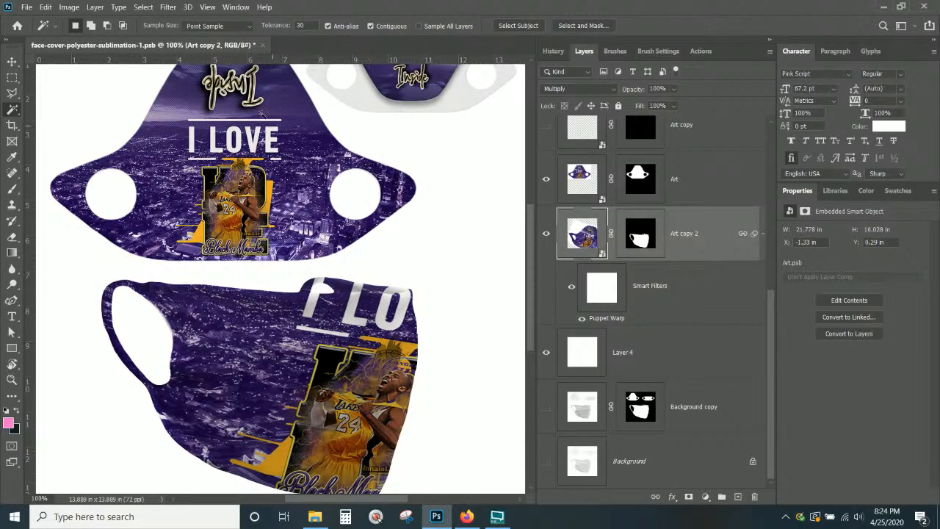
scroll(288, 258, up, 2)
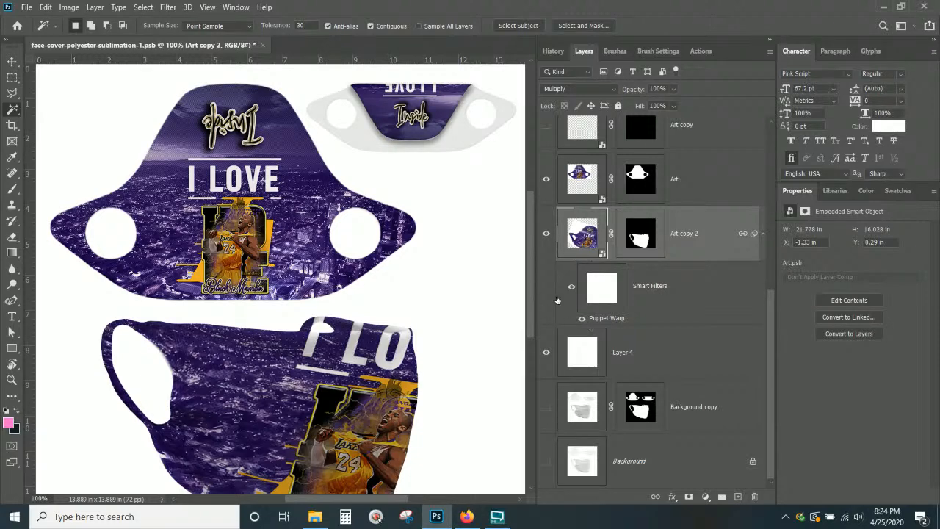
Step: Show the Art copy layer to preview the small face cover's outer artwork, hide it again, and review the mockup
scroll(556, 309, up, 3)
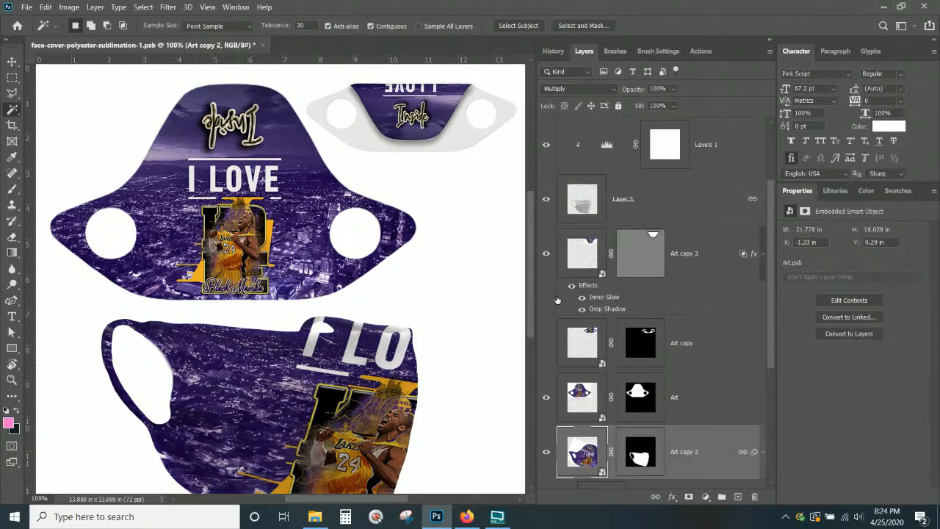
click(546, 343)
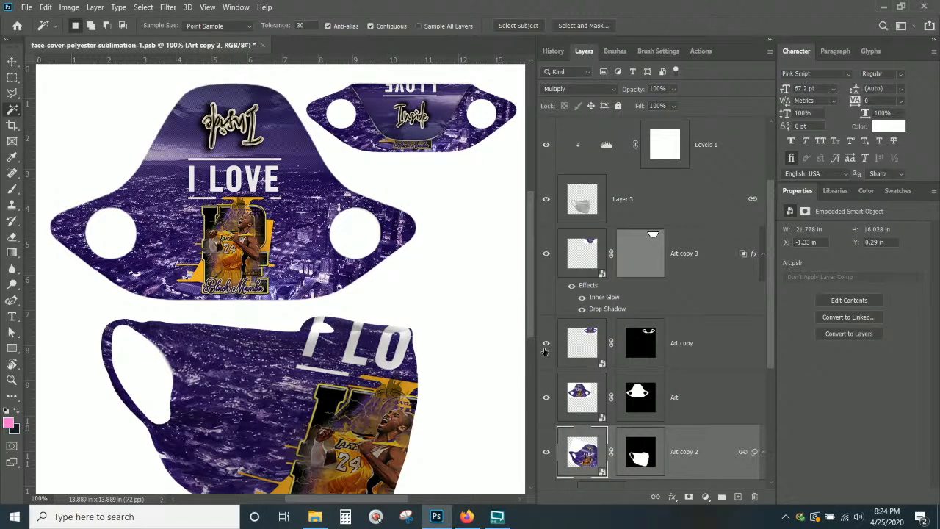
scroll(461, 202, down, 3)
scroll(460, 201, up, 3)
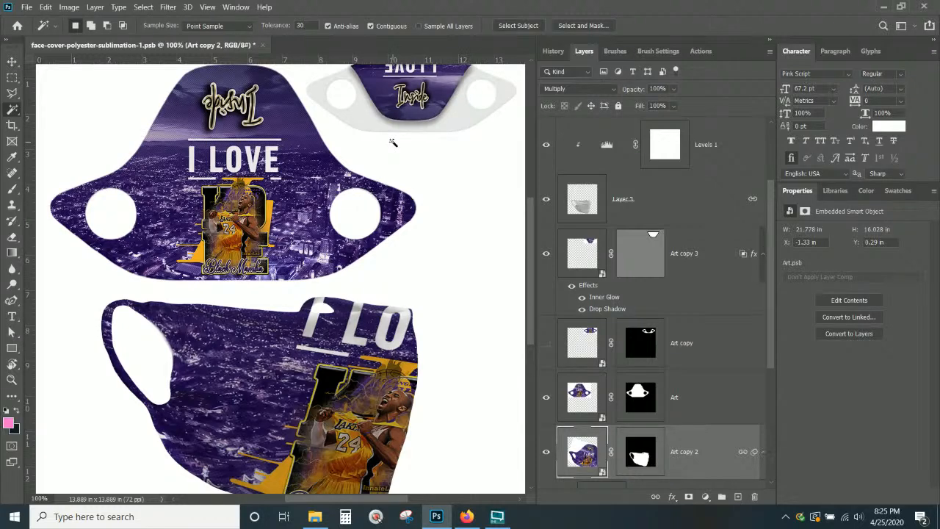
scroll(338, 172, down, 2)
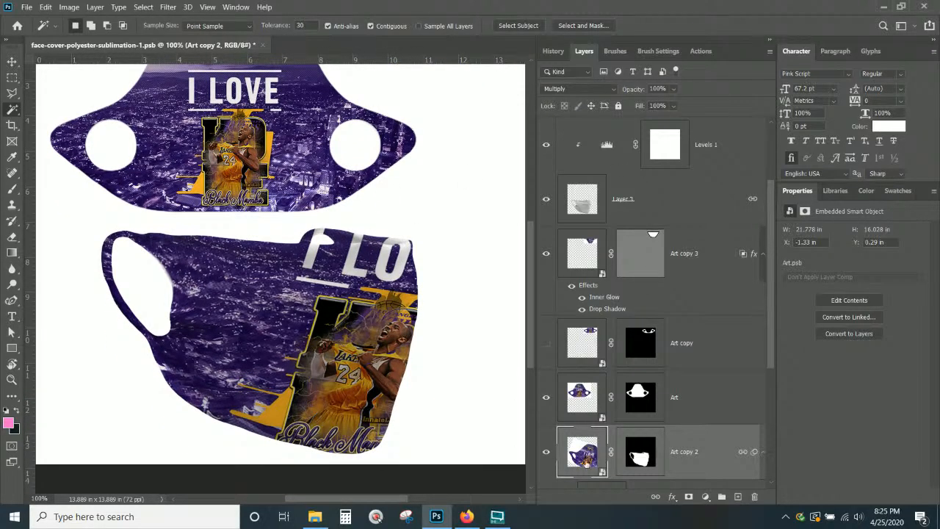
Step: Reopen the Art copy 2 smart object's contents and hide the Kobe graphic layer
double_click(584, 455)
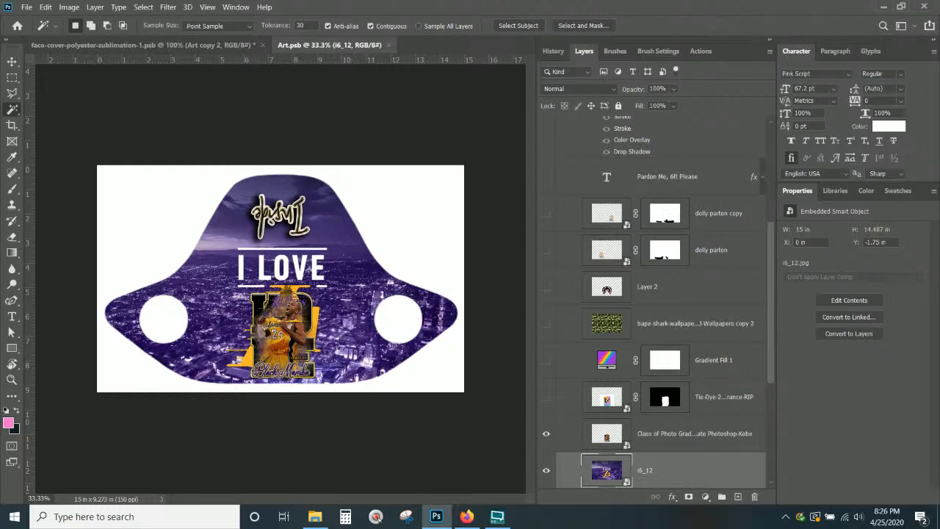
click(705, 433)
scroll(705, 439, down, 3)
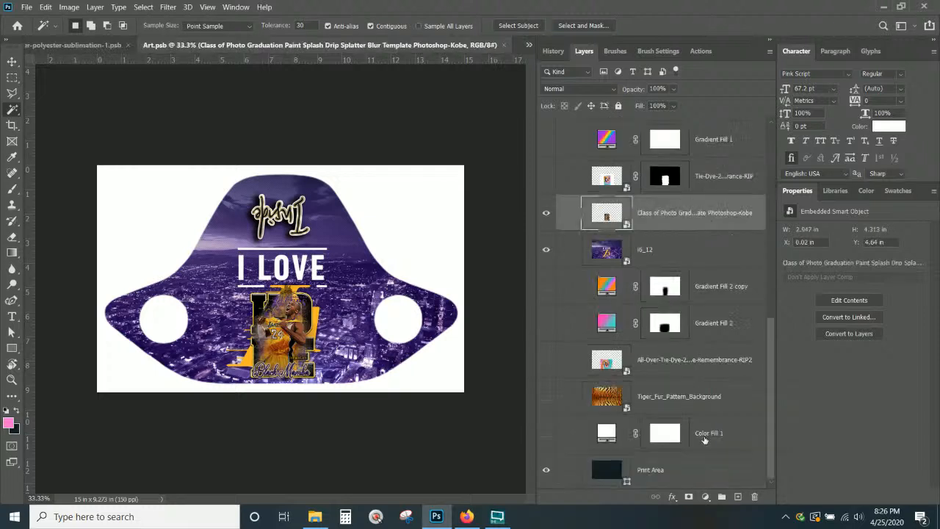
scroll(706, 438, up, 5)
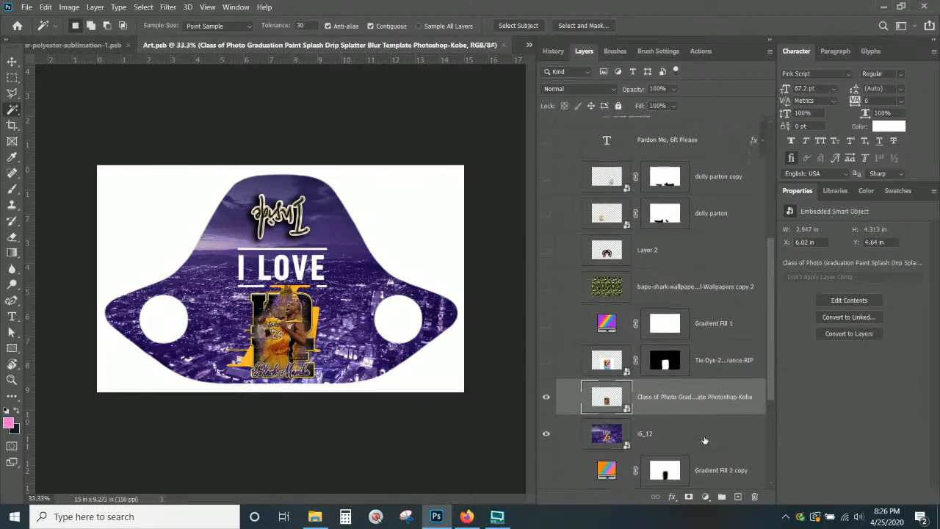
scroll(709, 411, up, 5)
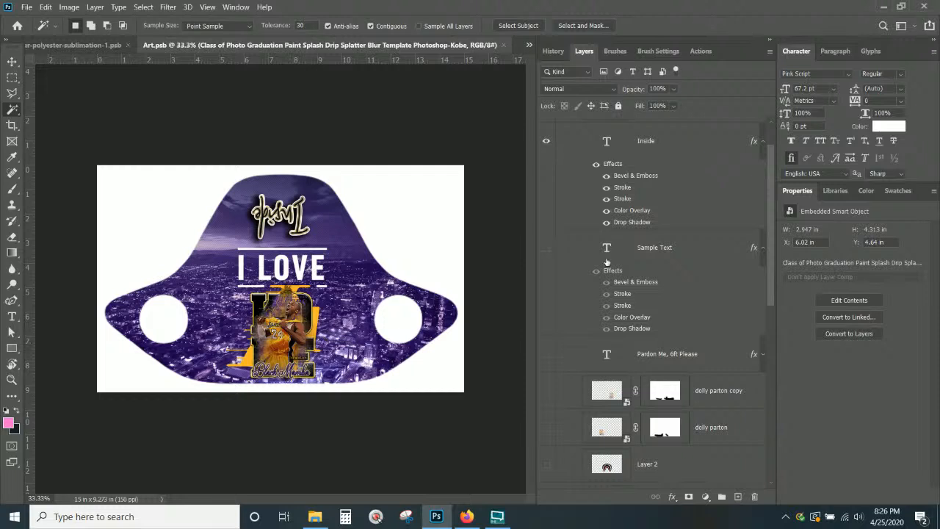
scroll(606, 259, up, 2)
scroll(545, 279, down, 5)
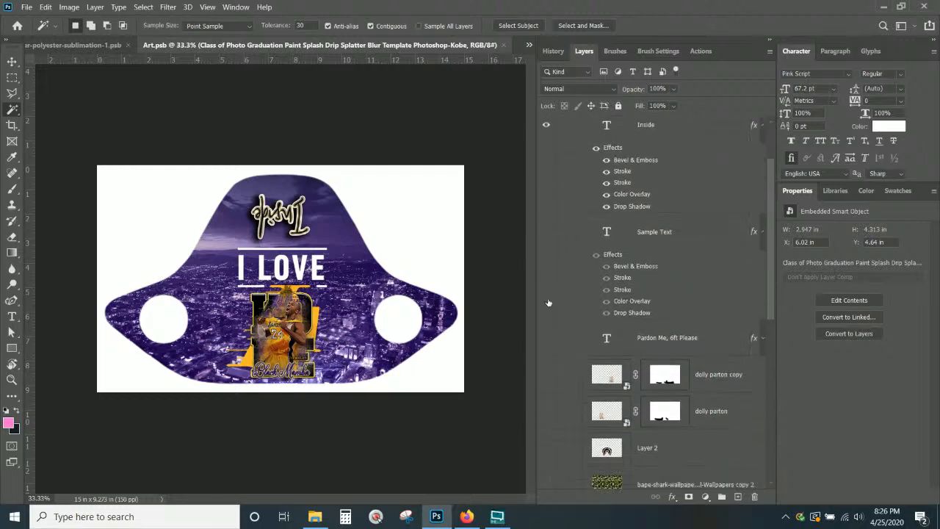
scroll(554, 397, down, 4)
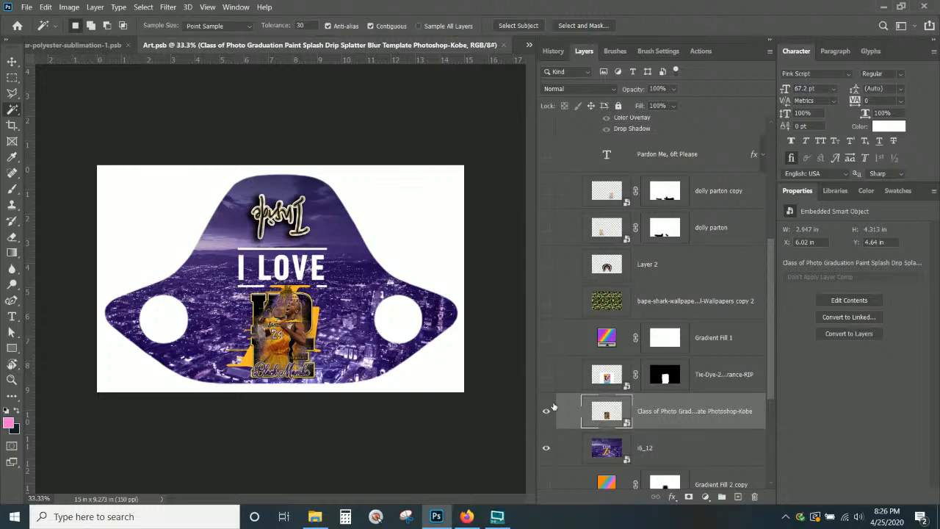
click(546, 411)
scroll(553, 407, down, 1)
Step: Shrink the i6_12 wallpaper to about 9.85 × 9.52 in and centre it horizontally, with the I LOVE LA lettering low on the cover
key(v)
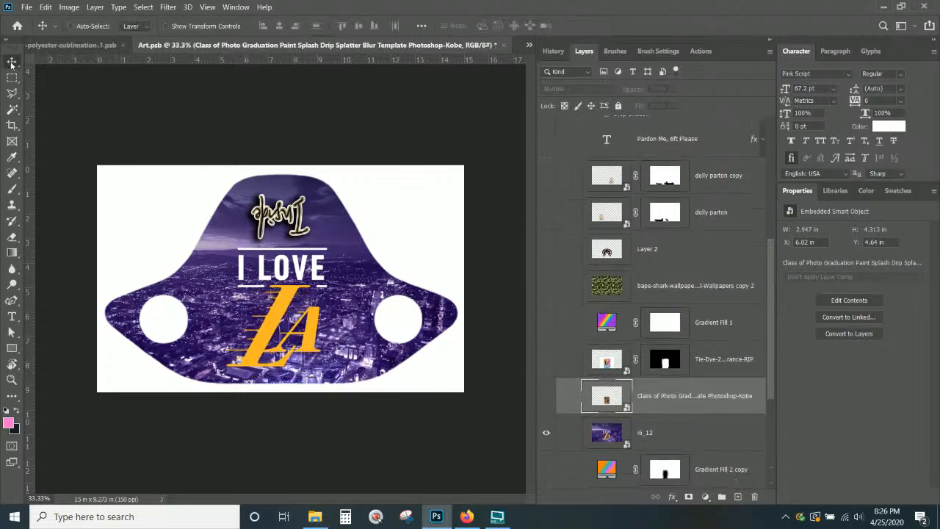
click(684, 441)
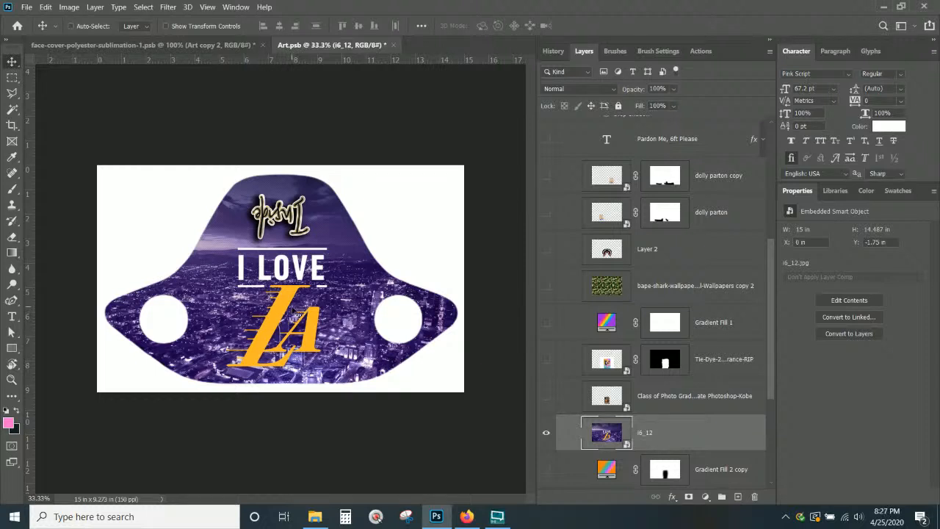
key(ctrl+t)
drag(464, 123, 365, 272)
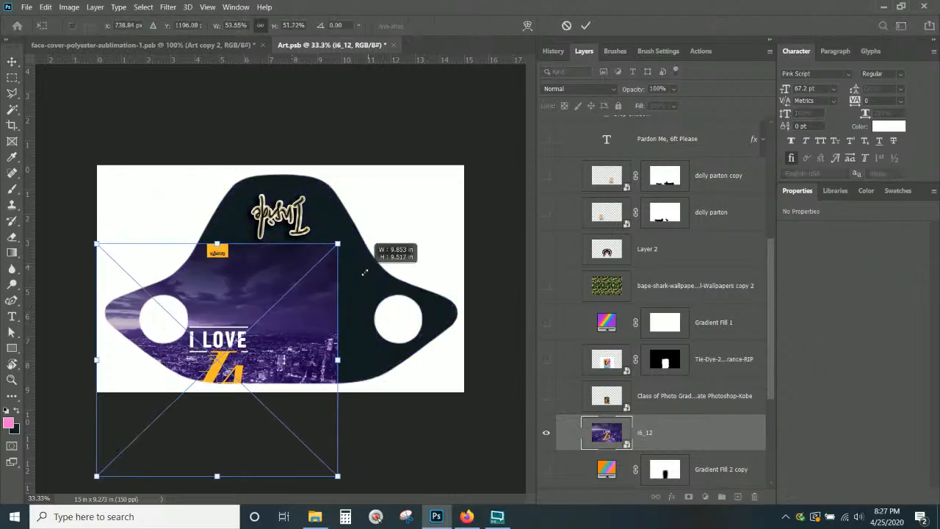
drag(309, 342, 375, 308)
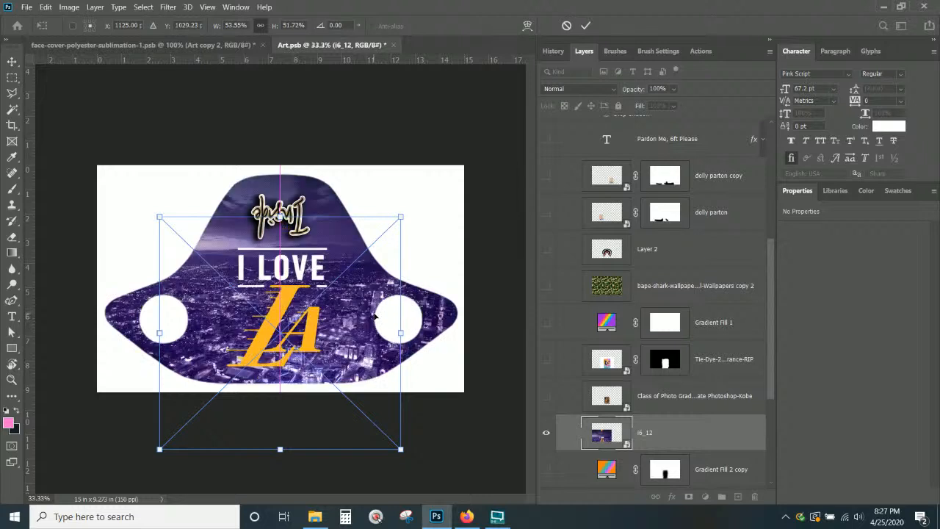
key(Return)
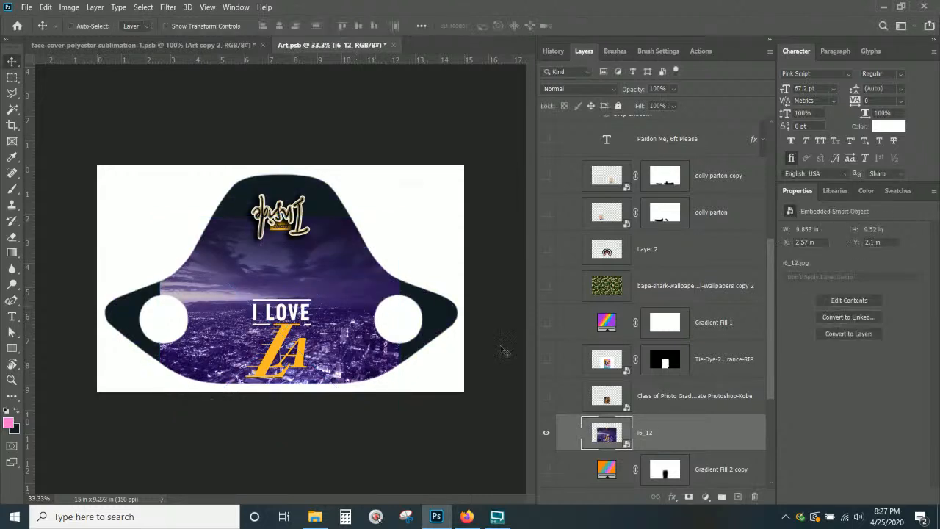
Step: On a new layer above i6_12, draw dark purple-to-transparent gradients inward from the top and both sides to blend the wallpaper's edges
click(738, 496)
click(13, 252)
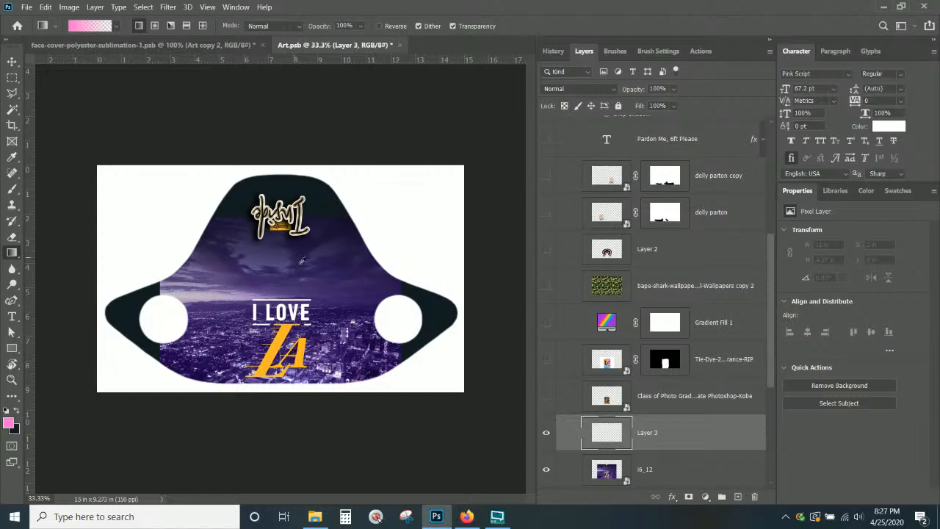
drag(332, 220, 332, 218)
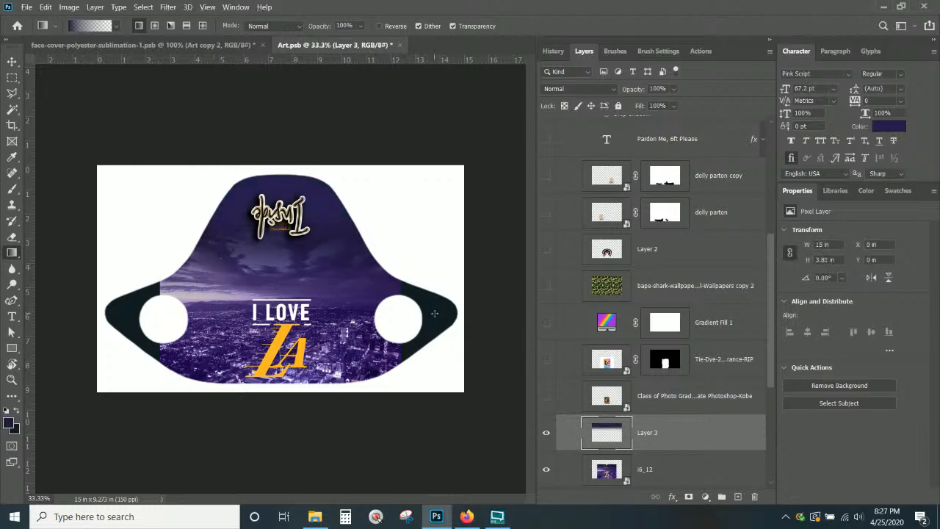
drag(392, 354, 363, 354)
drag(163, 349, 240, 351)
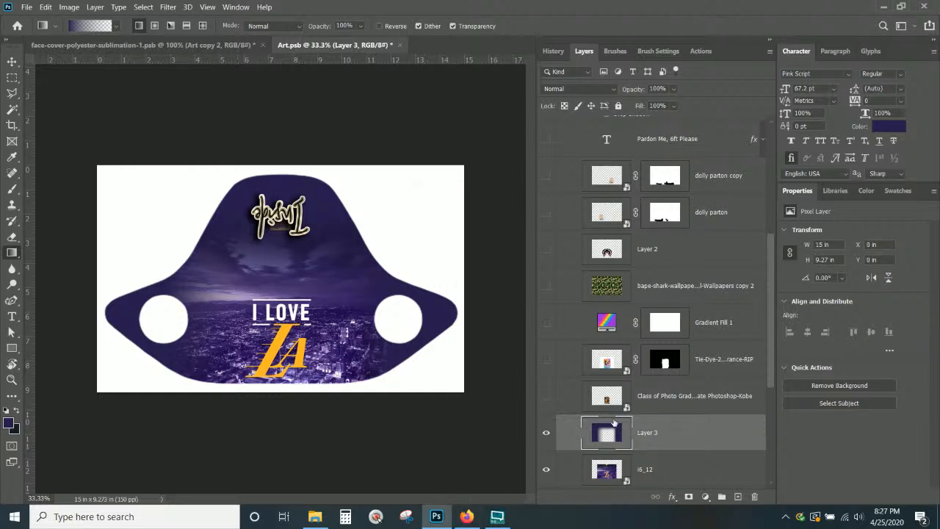
Step: Toggle the gradient layer and the i6_12 wallpaper off and on in turn to compare the edge blending
scroll(607, 429, down, 1)
click(546, 404)
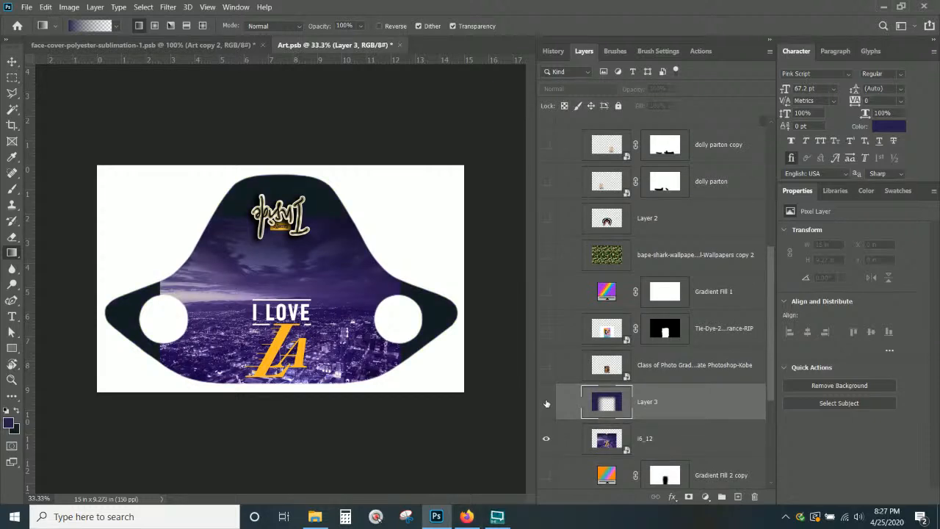
click(546, 403)
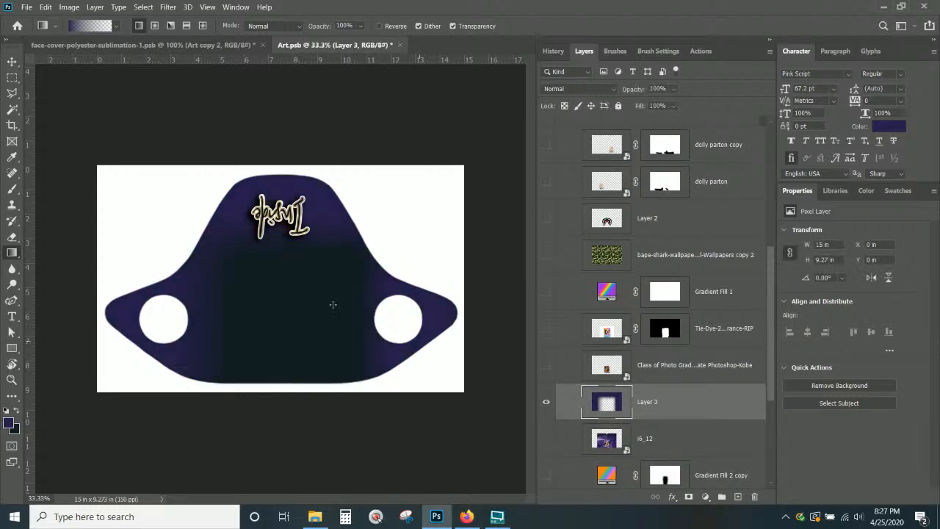
click(547, 438)
click(547, 439)
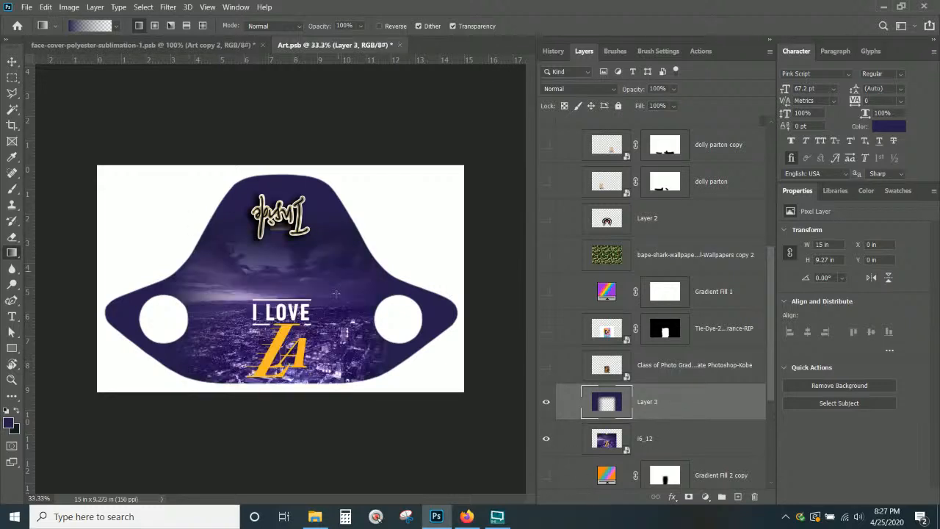
scroll(684, 367, down, 2)
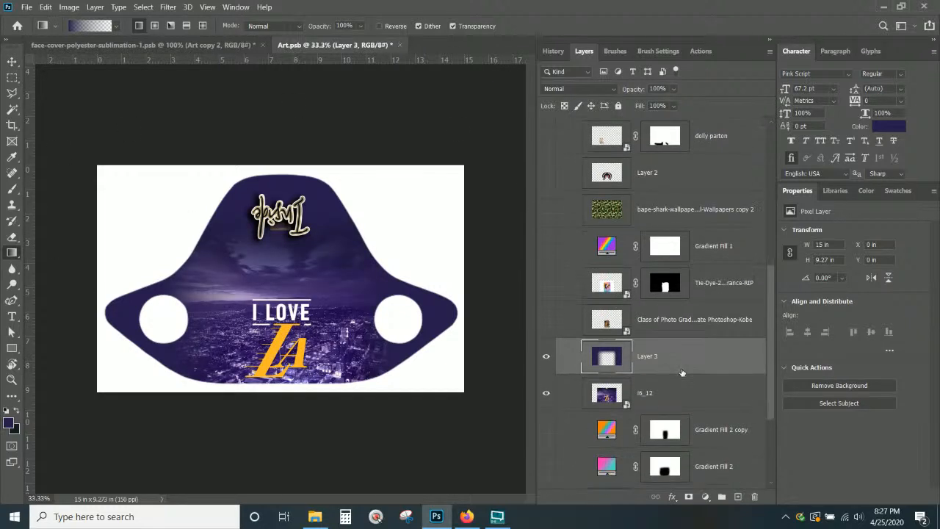
Step: Hide Layer 3 and the i6_12 wallpaper, and show the All-Over-Tie-Dye Remembrance-RIP2 artwork with Gradient Fill 2
click(546, 357)
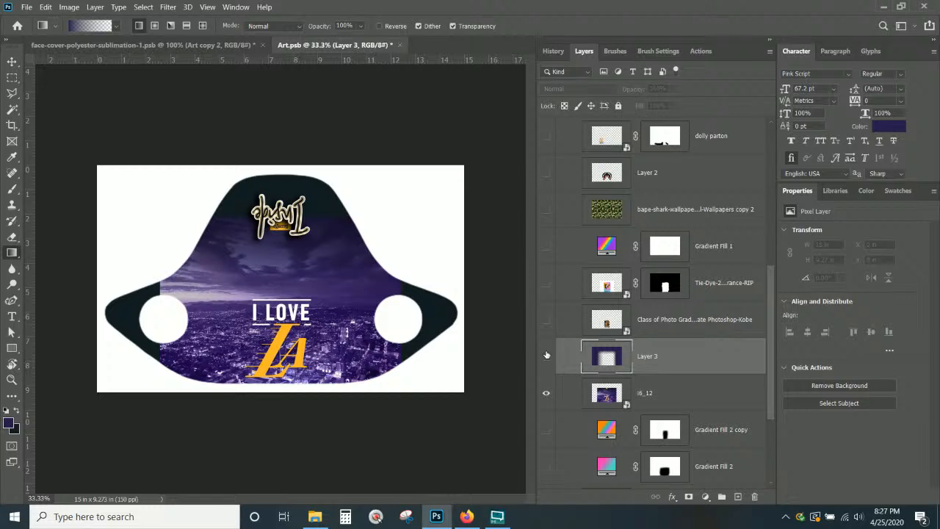
click(547, 393)
scroll(546, 393, down, 3)
click(547, 366)
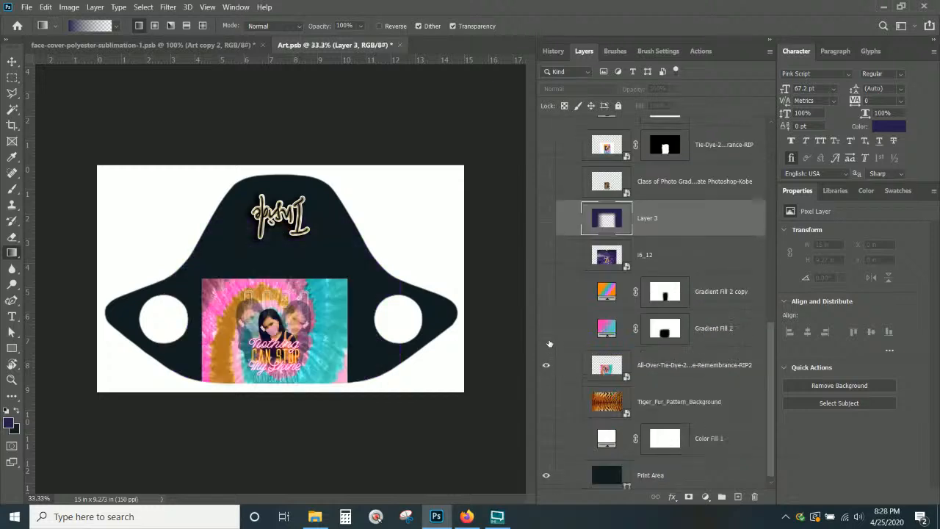
click(547, 328)
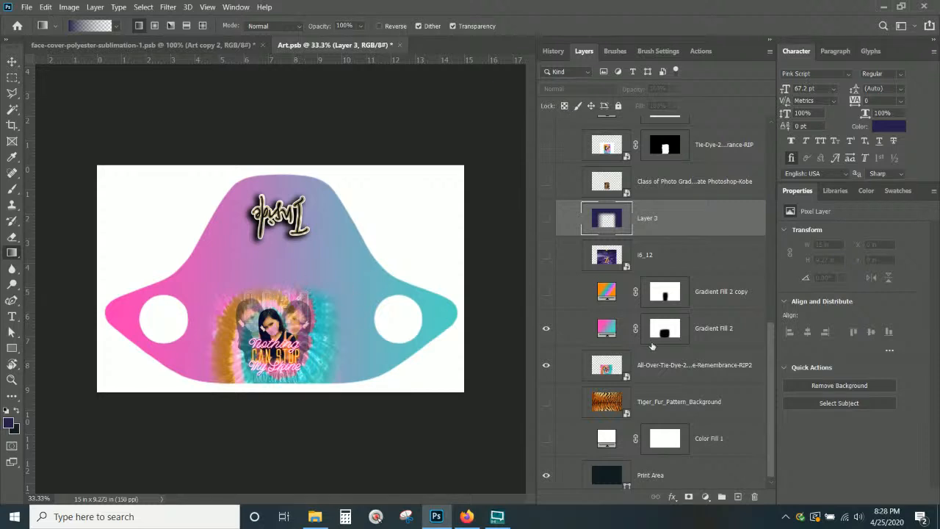
Step: Save the Art.psb contents to update the face cover mockup with the tie-dye artwork, and view the mockup
click(211, 47)
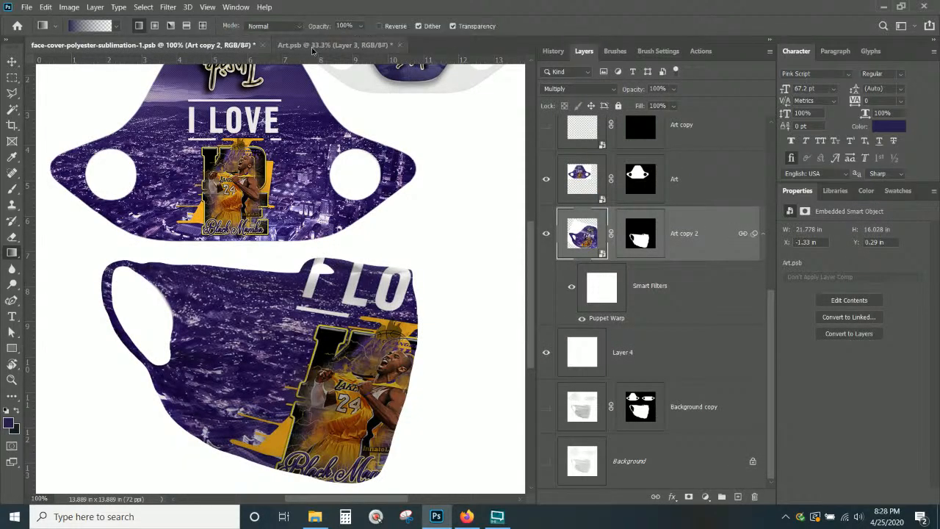
click(345, 44)
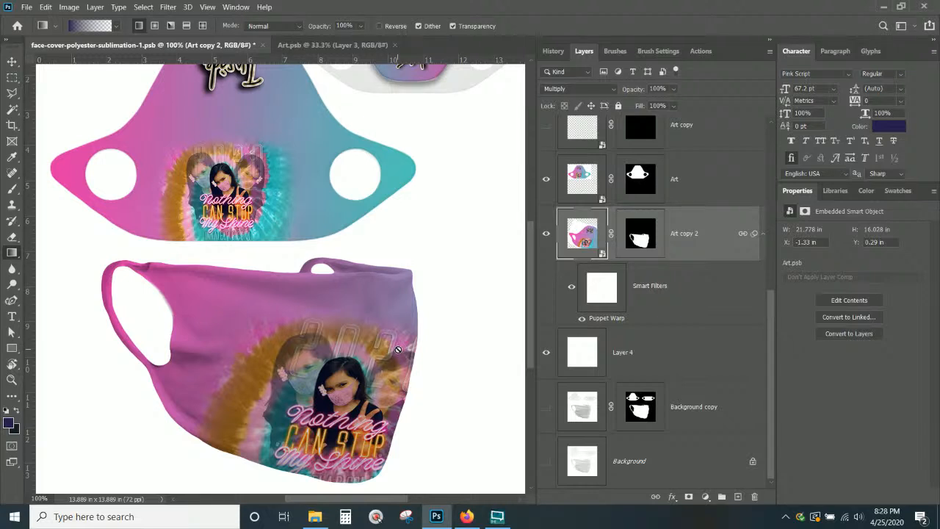
scroll(397, 350, up, 2)
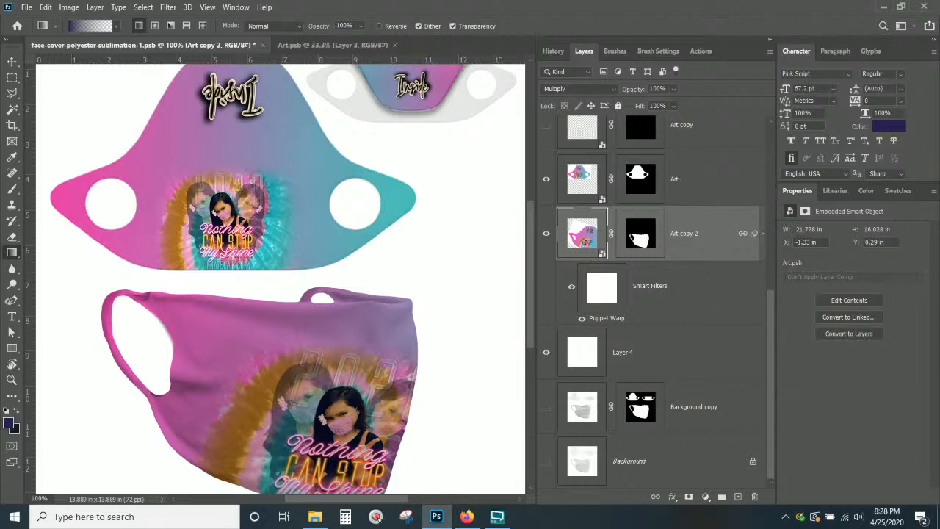
Step: Return to the Art.psb document and open the recent file Graduation Stole Template Photoshop.psd
click(348, 47)
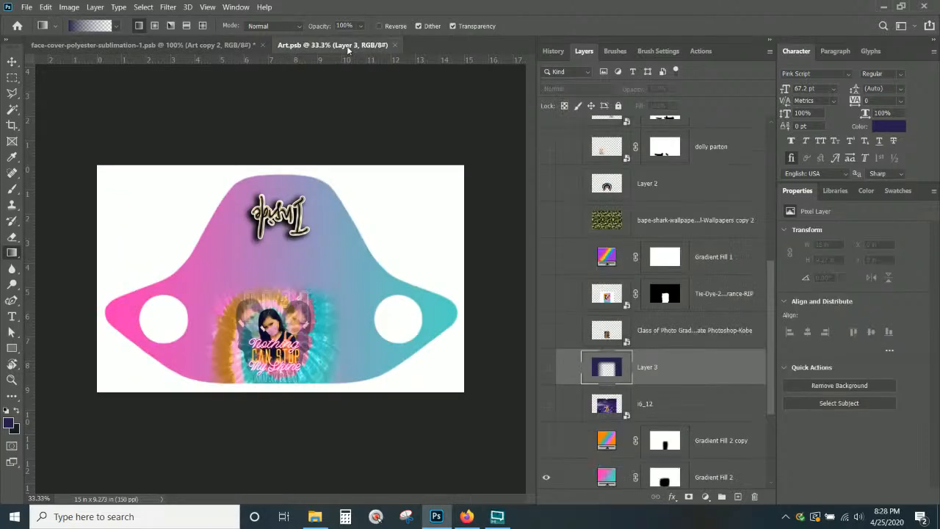
click(26, 7)
mouse_move(61, 77)
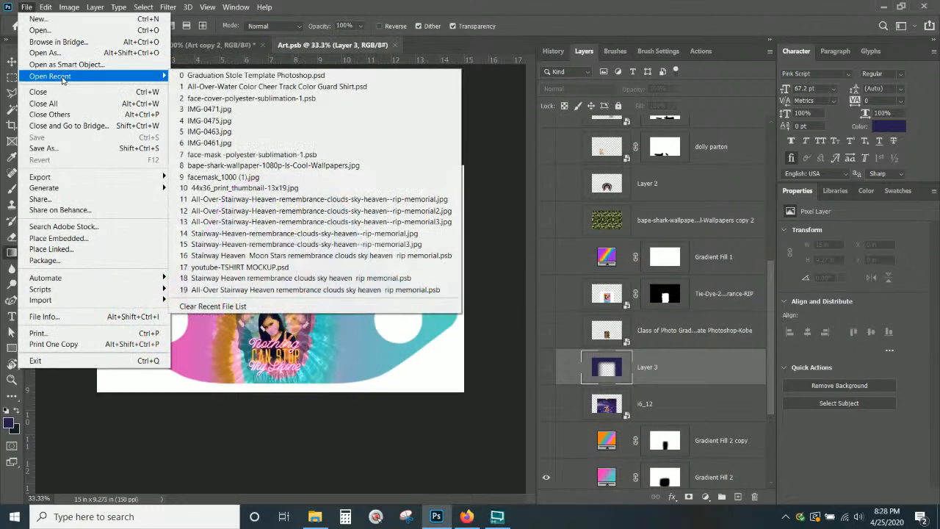
click(242, 76)
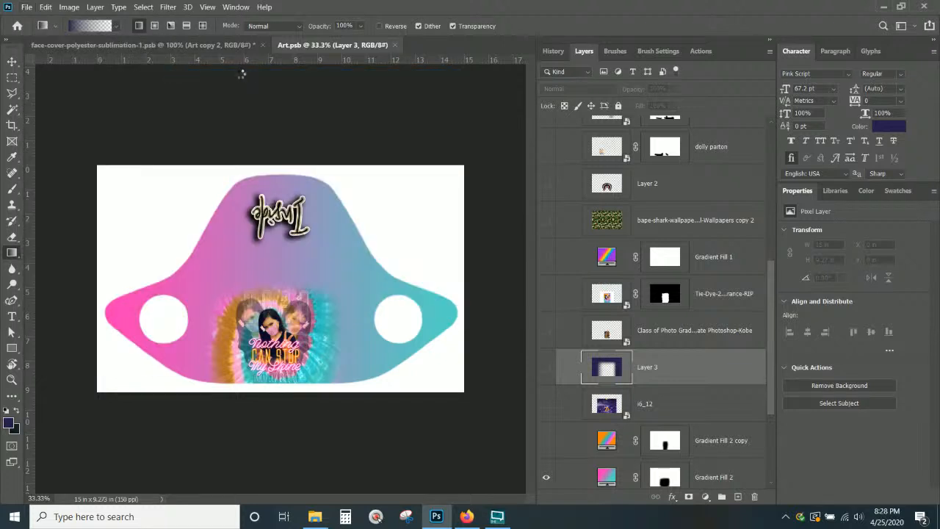